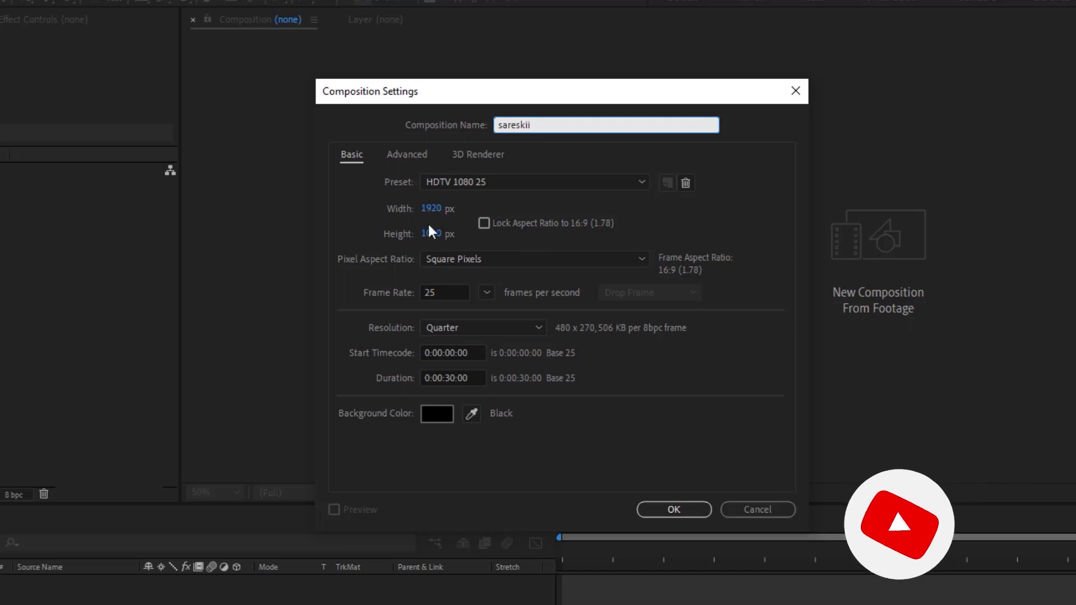
- Set the composition's background to deep purple 6A018D and create the 1920 x 1080, 25 fps, 30-second composition
{"action": "left_click", "coordinate": [432, 414]}
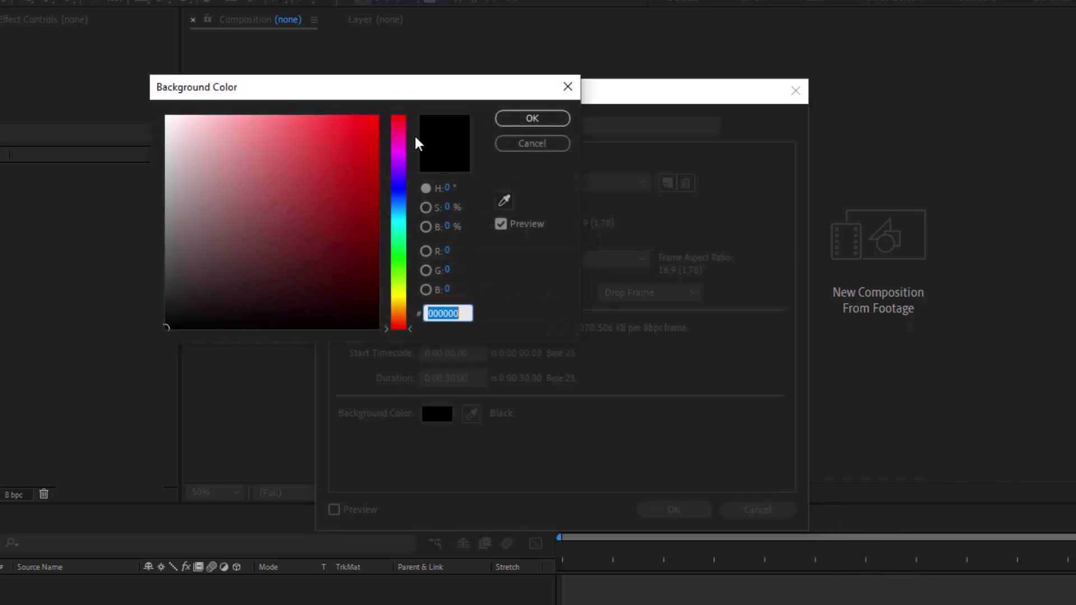
{"action": "left_click", "coordinate": [393, 159]}
{"action": "left_click_drag", "start_coordinate": [376, 170], "coordinate": [380, 198]}
{"action": "left_click", "coordinate": [377, 211]}
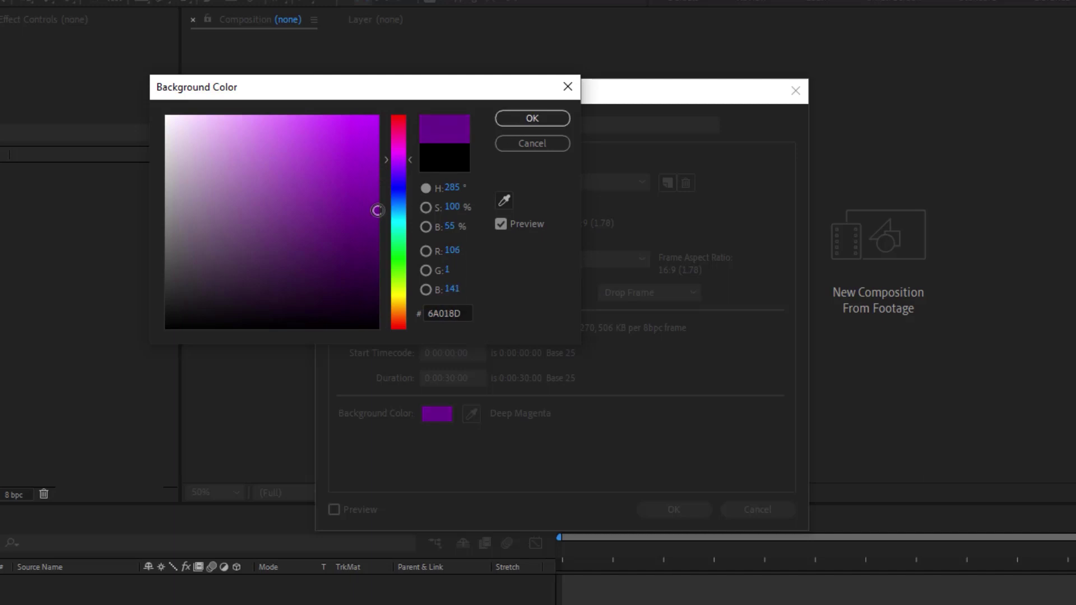
{"action": "left_click", "coordinate": [532, 118]}
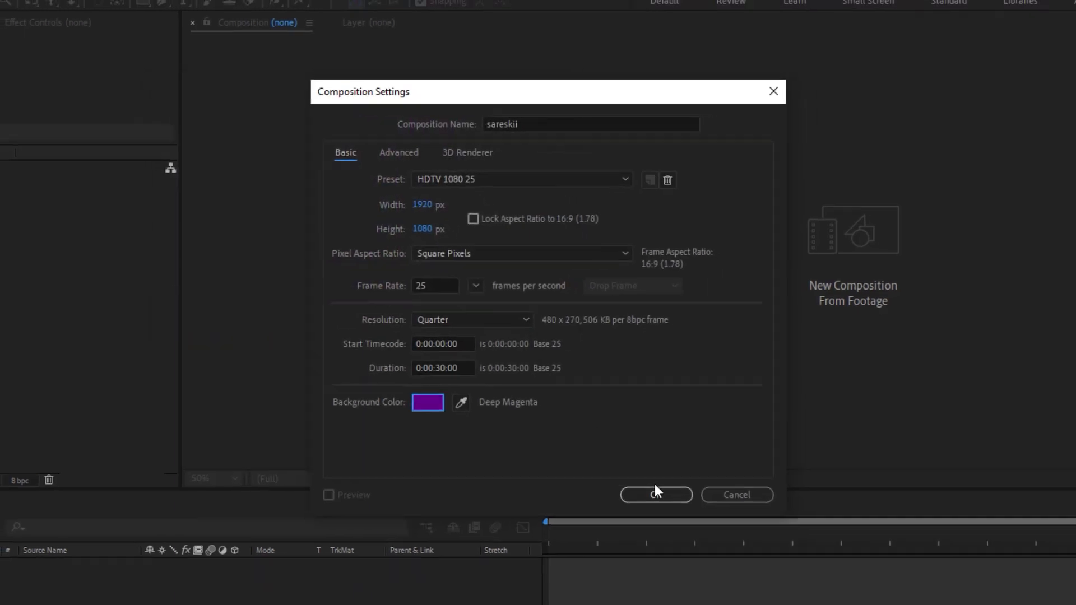
{"action": "left_click", "coordinate": [673, 509]}
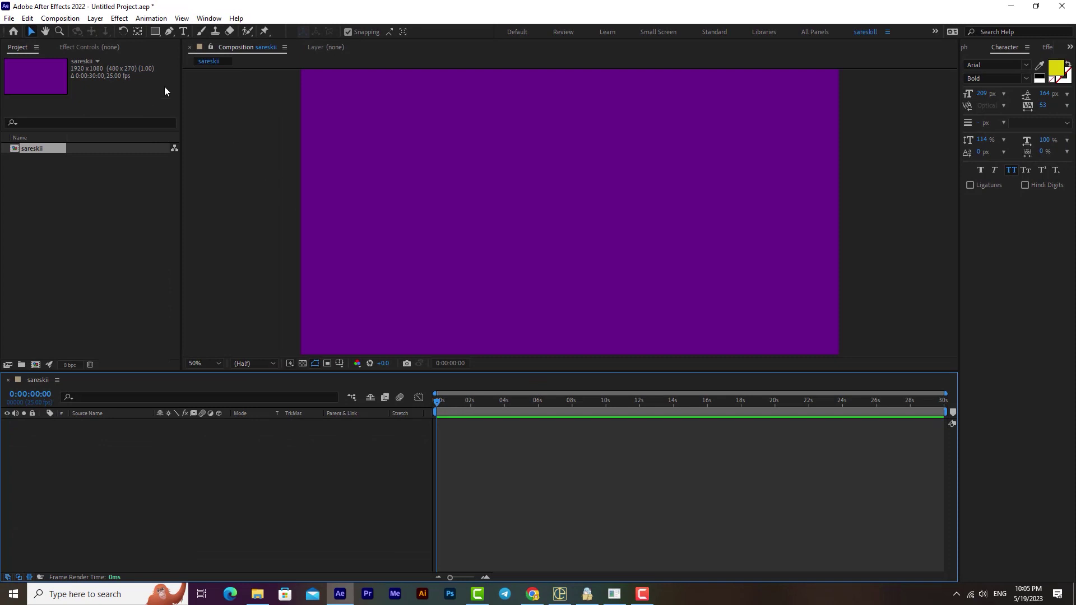
- Add a "sareskill" text layer to the composition and move it near the centre of the frame
{"action": "left_click", "coordinate": [182, 31]}
{"action": "left_click", "coordinate": [434, 193]}
{"action": "type", "text": "sareskill"}
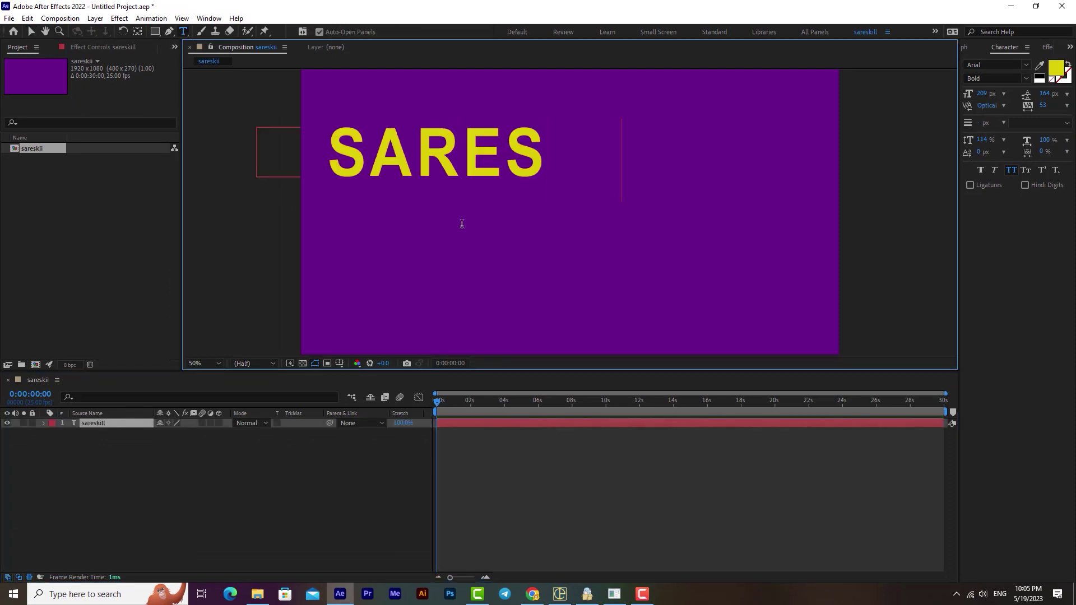
{"action": "left_click", "coordinate": [32, 31]}
{"action": "left_click_drag", "start_coordinate": [479, 182], "coordinate": [602, 212]}
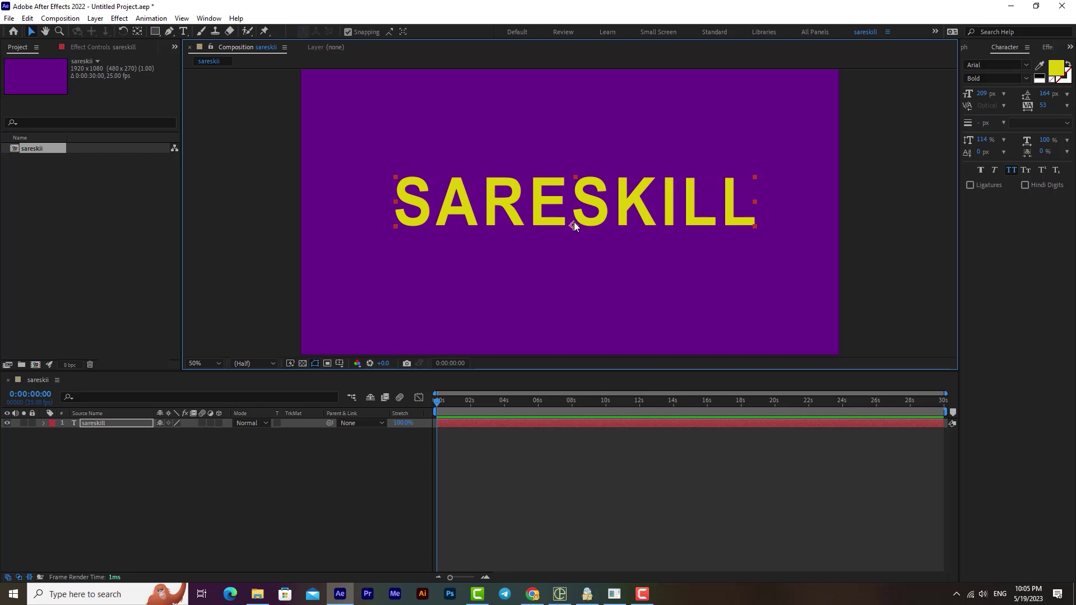
{"action": "left_click", "coordinate": [1056, 67]}
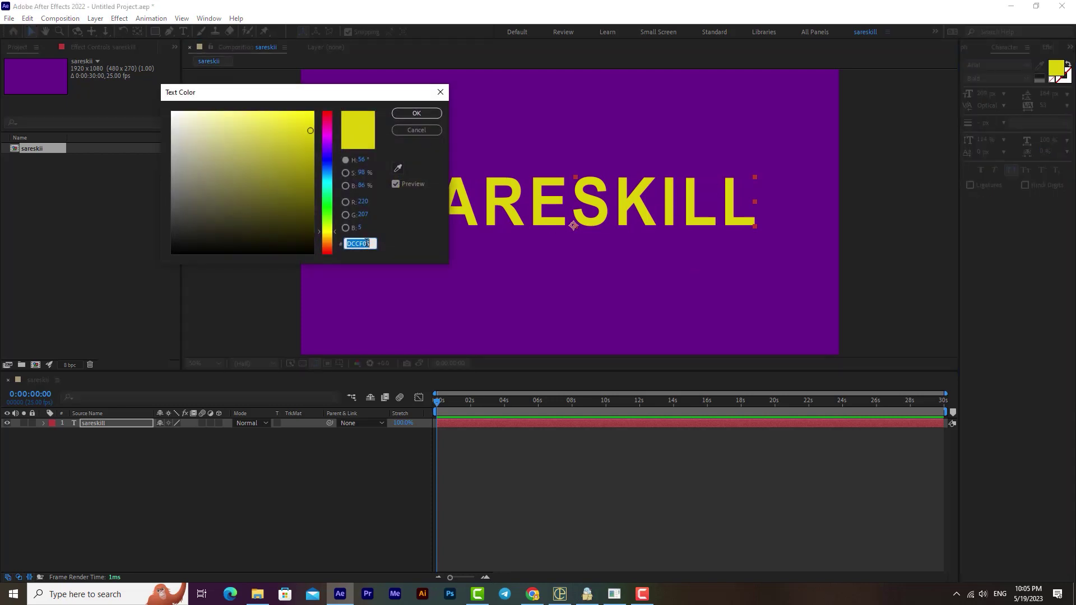
{"action": "left_click", "coordinate": [192, 116]}
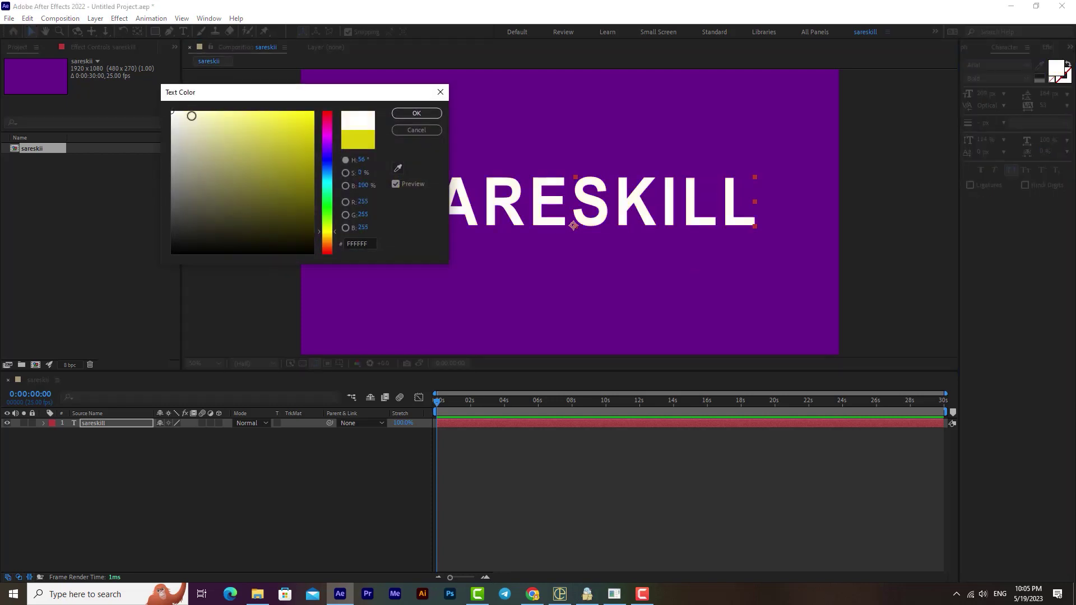
{"action": "left_click", "coordinate": [432, 130]}
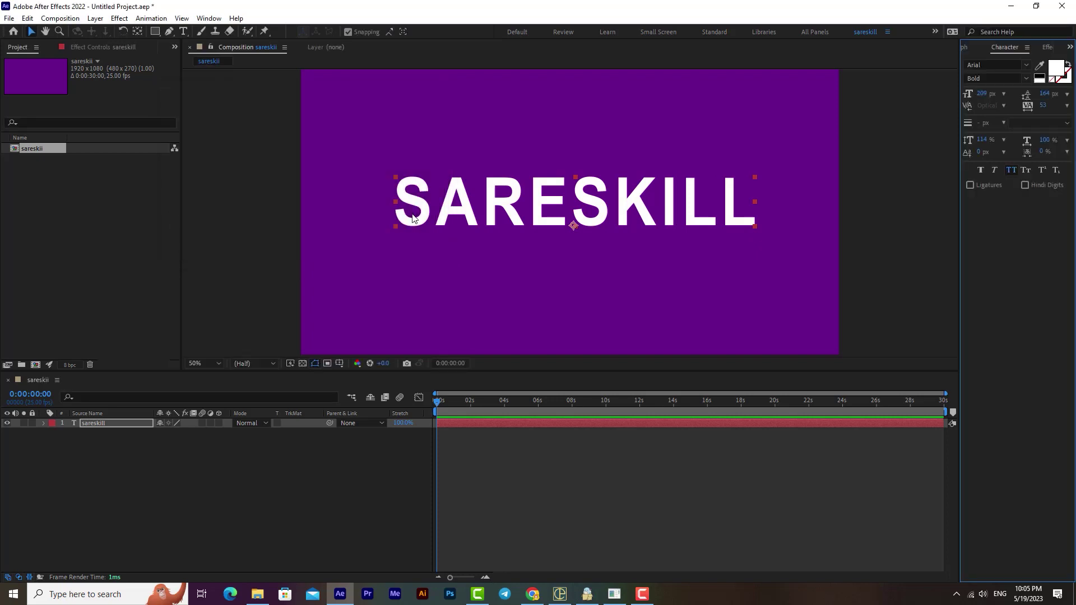
- Reduce the text's font size to 158 px and reposition it slightly up and left of the frame's centre
{"action": "left_click_drag", "start_coordinate": [606, 225], "coordinate": [608, 219]}
{"action": "left_click_drag", "start_coordinate": [980, 95], "coordinate": [952, 89]}
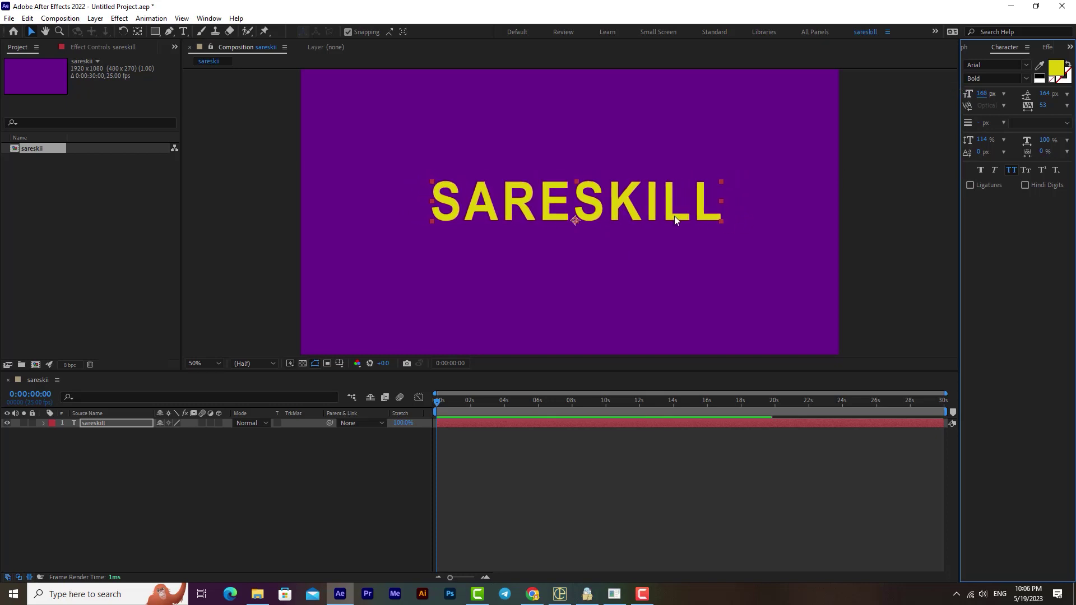
{"action": "left_click_drag", "start_coordinate": [641, 214], "coordinate": [587, 214]}
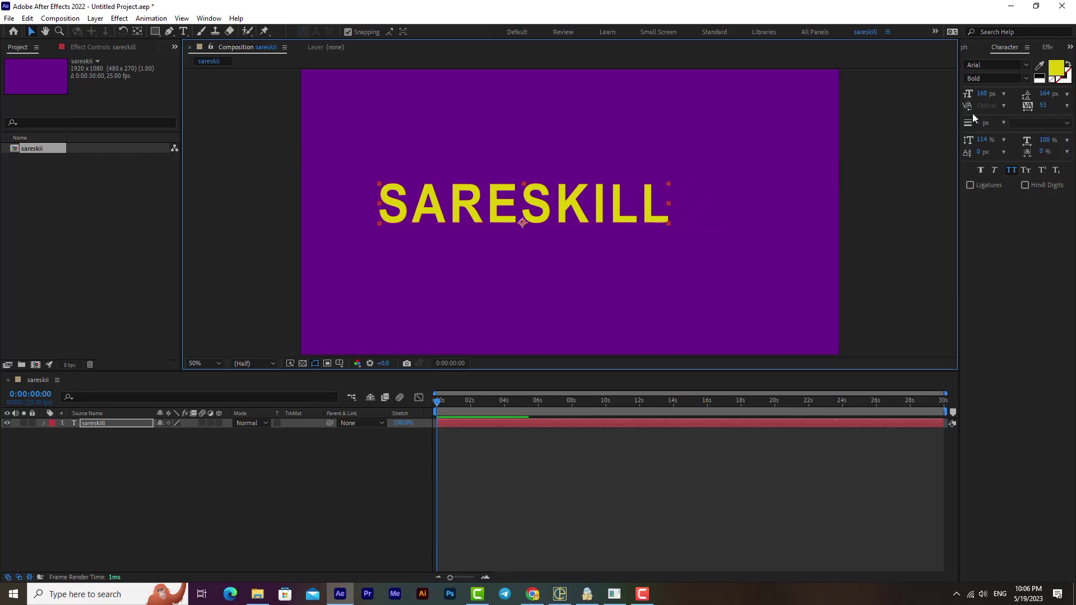
{"action": "left_click", "coordinate": [981, 93]}
{"action": "left_click_drag", "start_coordinate": [981, 93], "coordinate": [971, 94]}
{"action": "left_click_drag", "start_coordinate": [550, 218], "coordinate": [543, 209]}
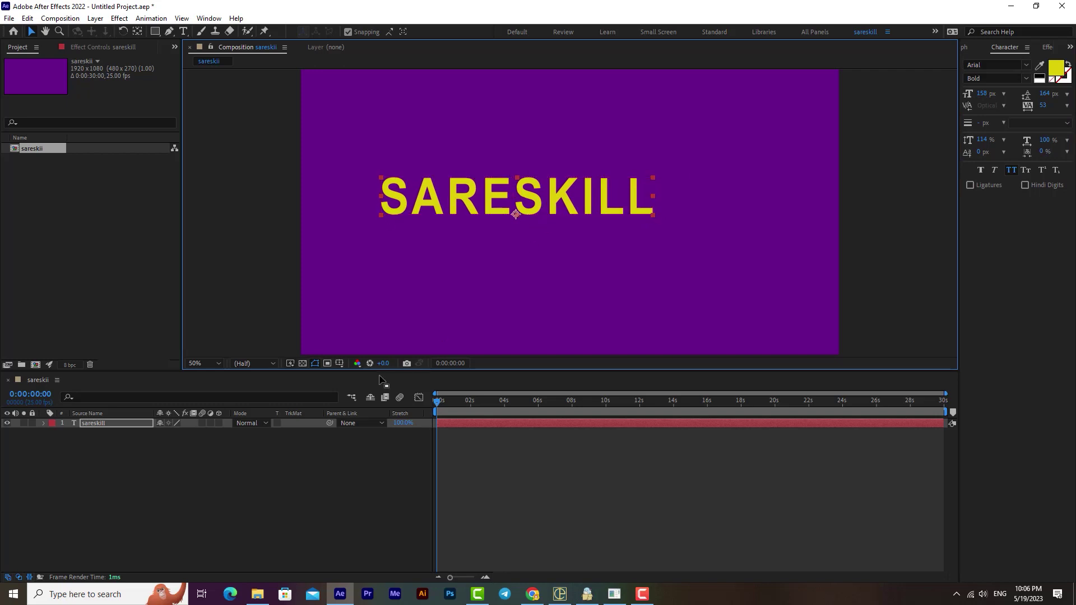
- Expand the sareskill text layer and add a Tracking animator to it
{"action": "left_click", "coordinate": [93, 424]}
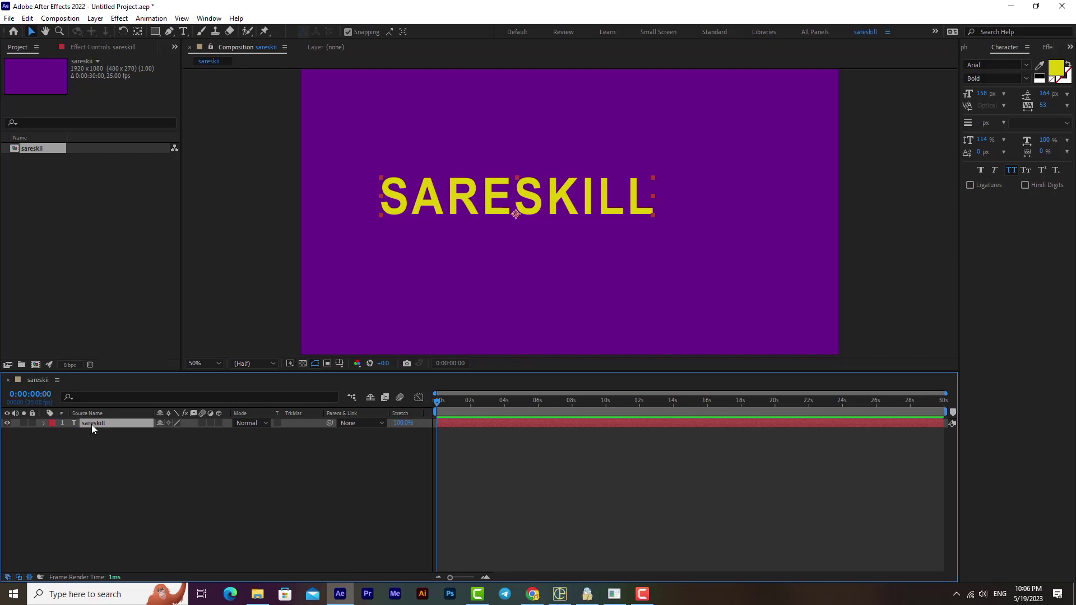
{"action": "left_click", "coordinate": [44, 423]}
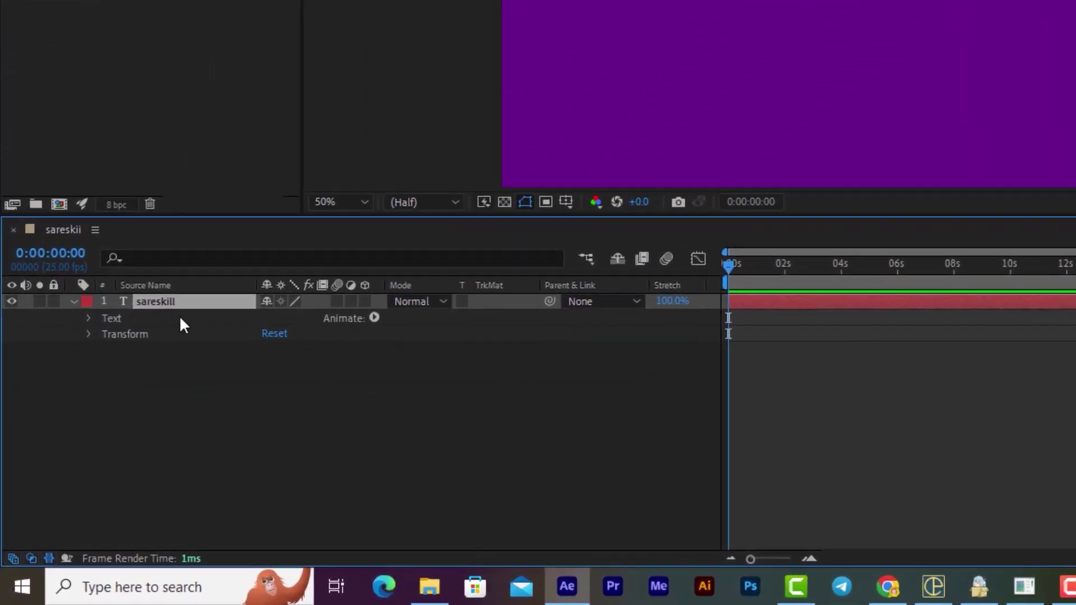
{"action": "left_click", "coordinate": [374, 318]}
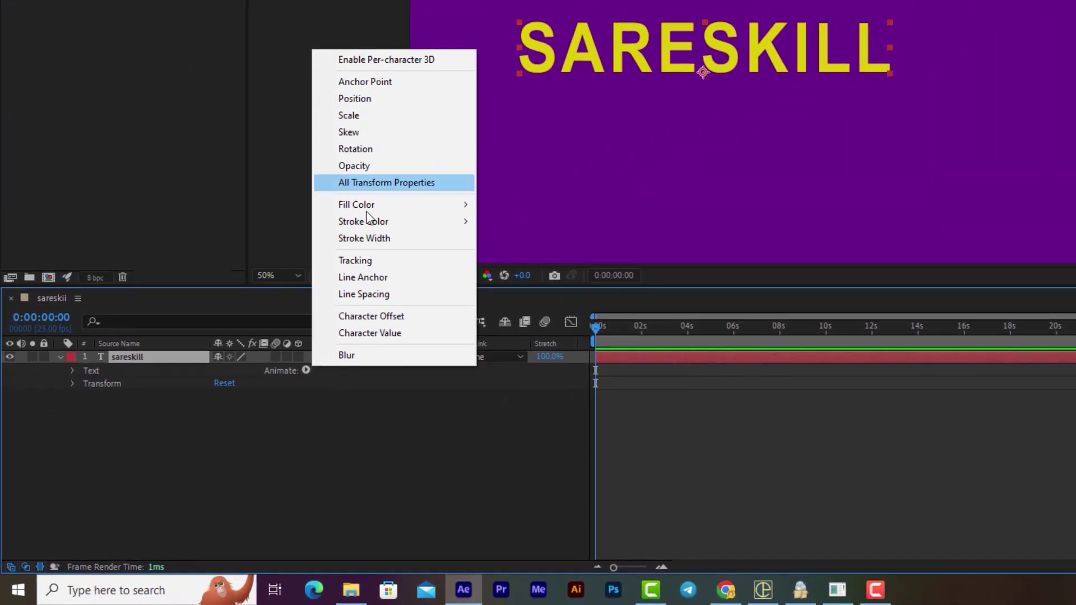
{"action": "mouse_move", "coordinate": [389, 216]}
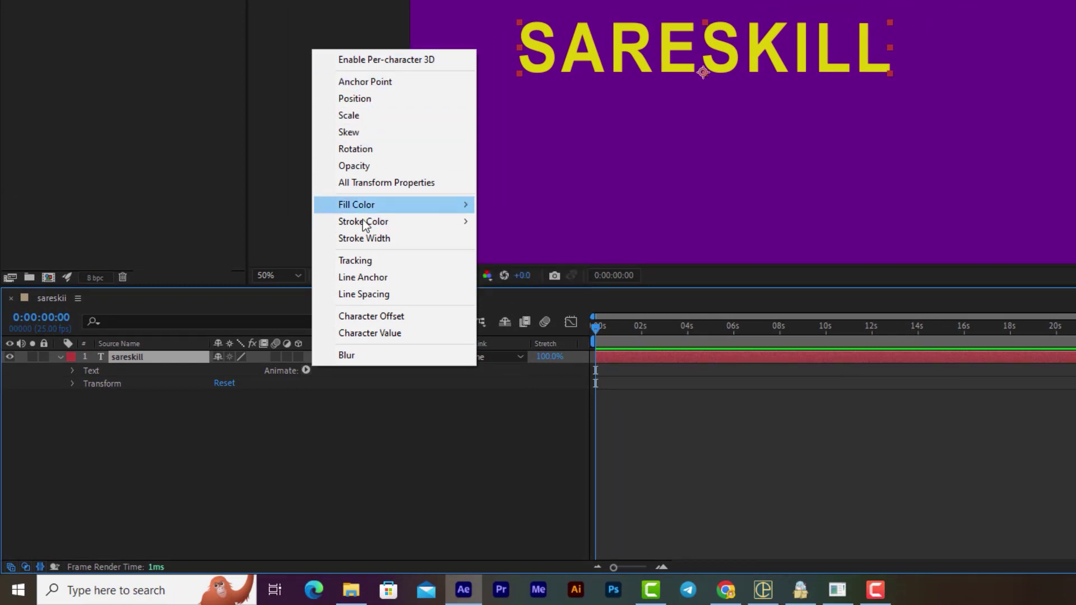
{"action": "left_click", "coordinate": [378, 261]}
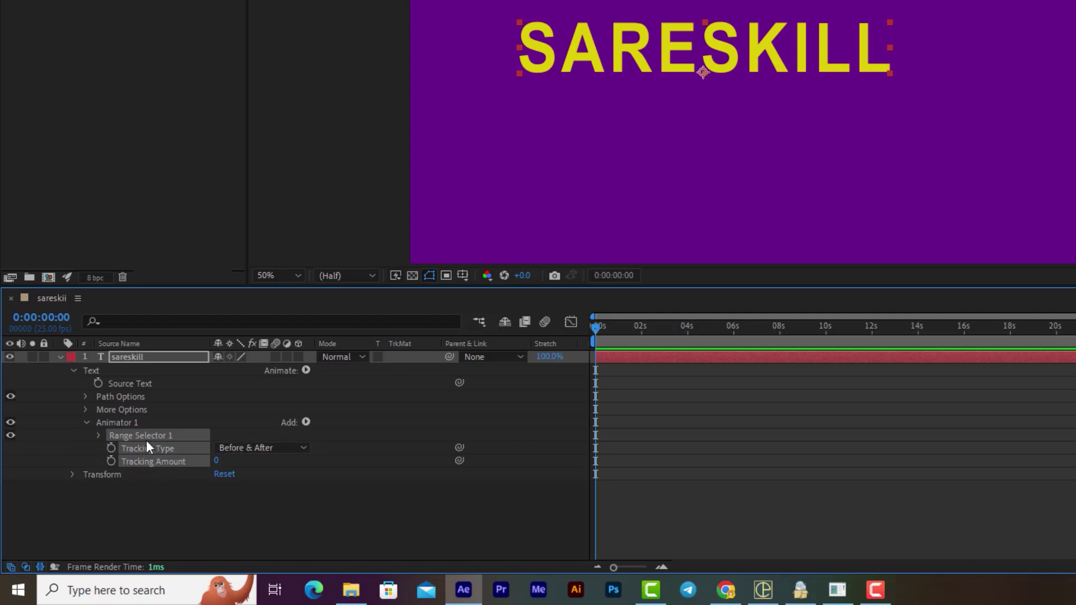
- Add a Position property to Animator 1 and set it to 0.0, 254.0
{"action": "left_click", "coordinate": [306, 422]}
{"action": "mouse_move", "coordinate": [340, 429]}
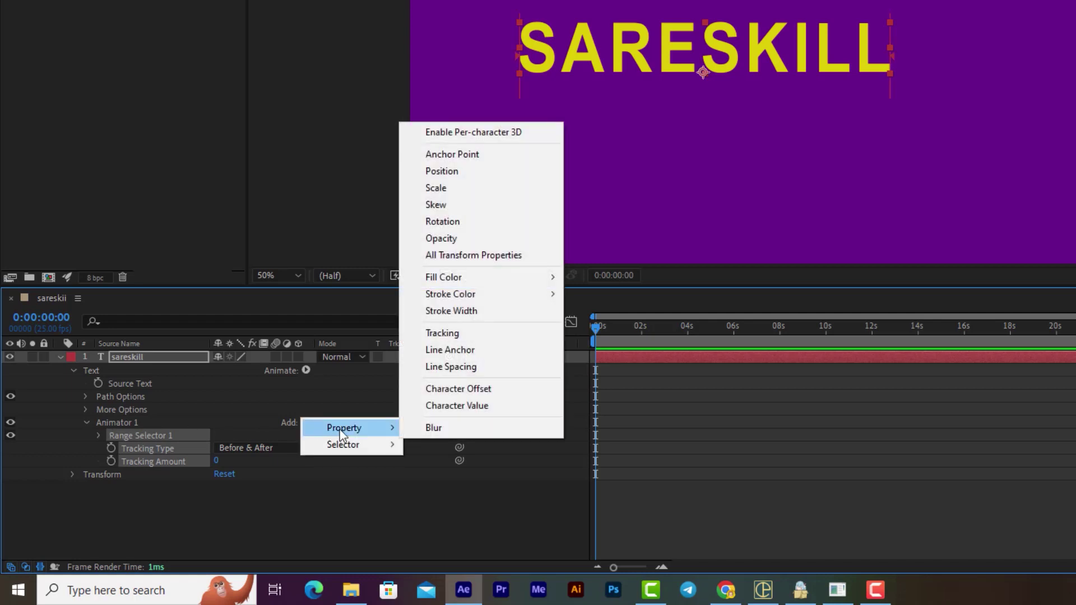
{"action": "left_click", "coordinate": [495, 176]}
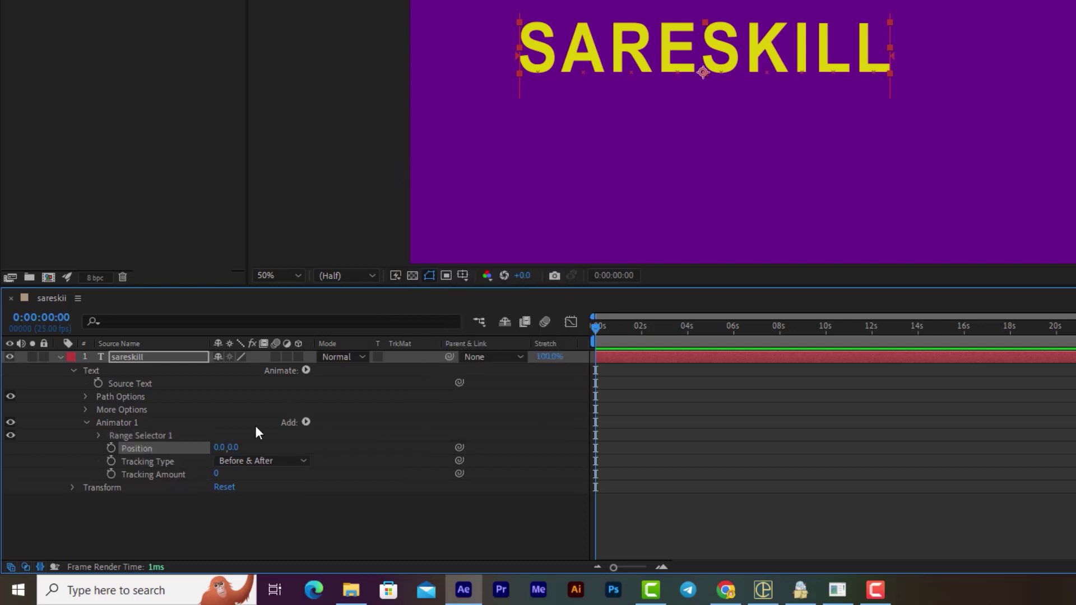
{"action": "left_click_drag", "start_coordinate": [226, 451], "coordinate": [504, 366]}
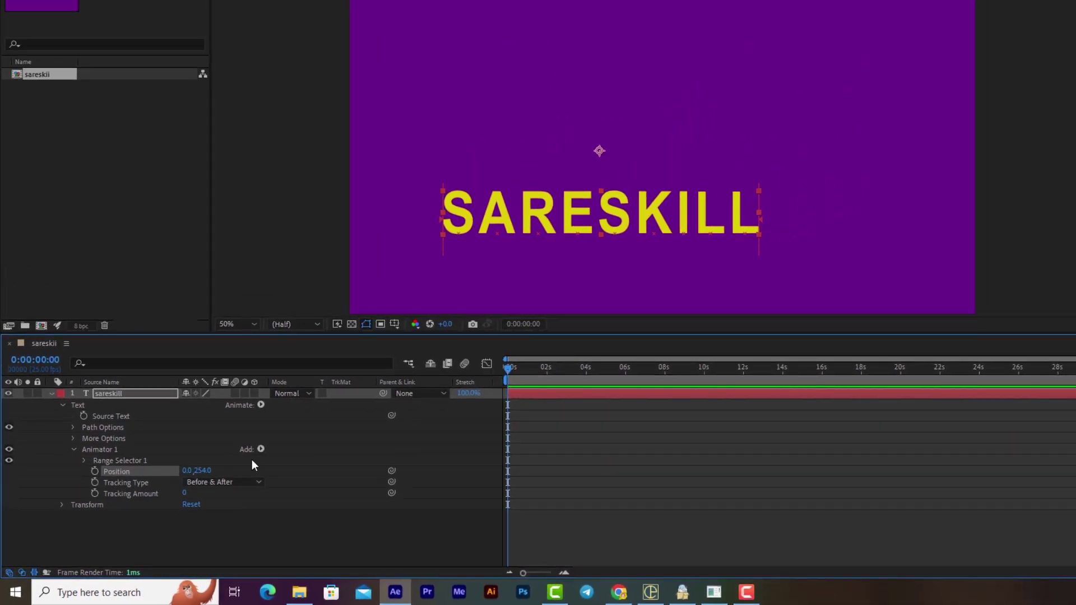
- Add an Opacity property to Animator 1 at 0%, and set the Tracking Amount to -109
{"action": "left_click", "coordinate": [260, 449]}
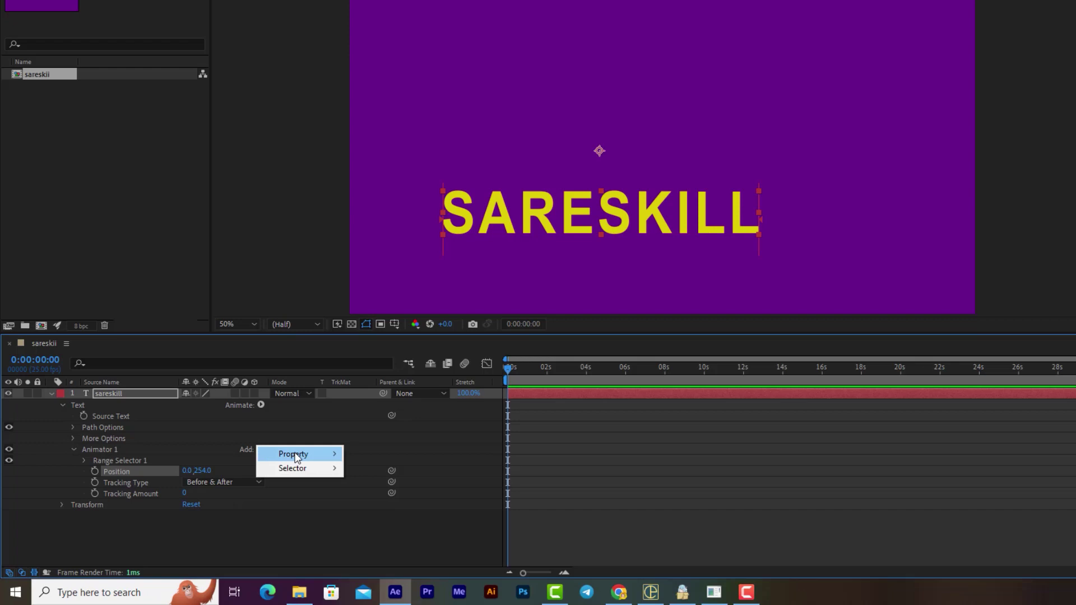
{"action": "mouse_move", "coordinate": [294, 454]}
{"action": "left_click", "coordinate": [409, 294]}
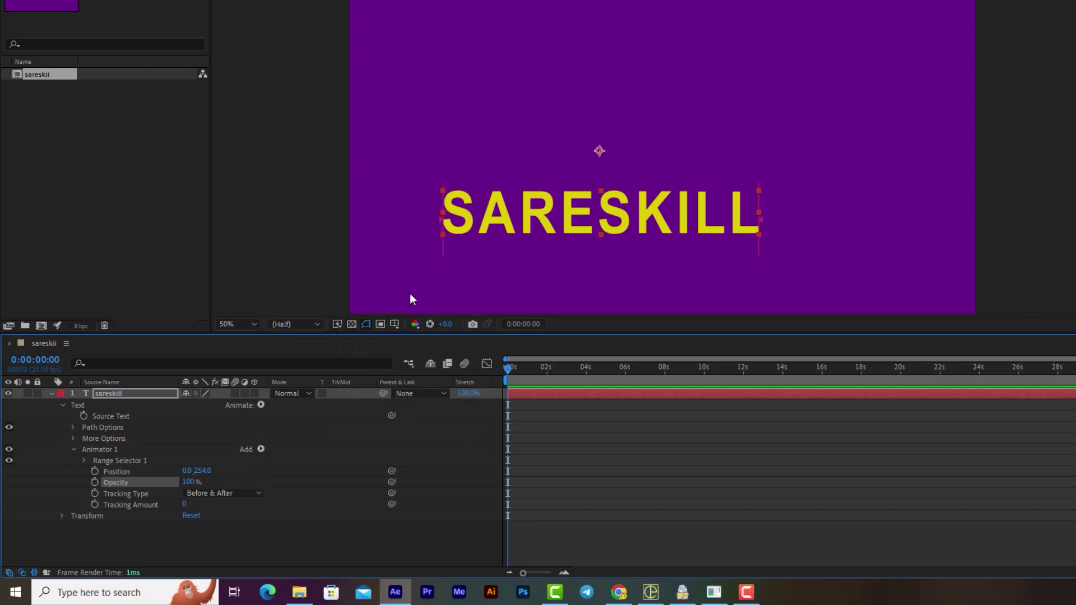
{"action": "left_click_drag", "start_coordinate": [188, 481], "coordinate": [25, 478]}
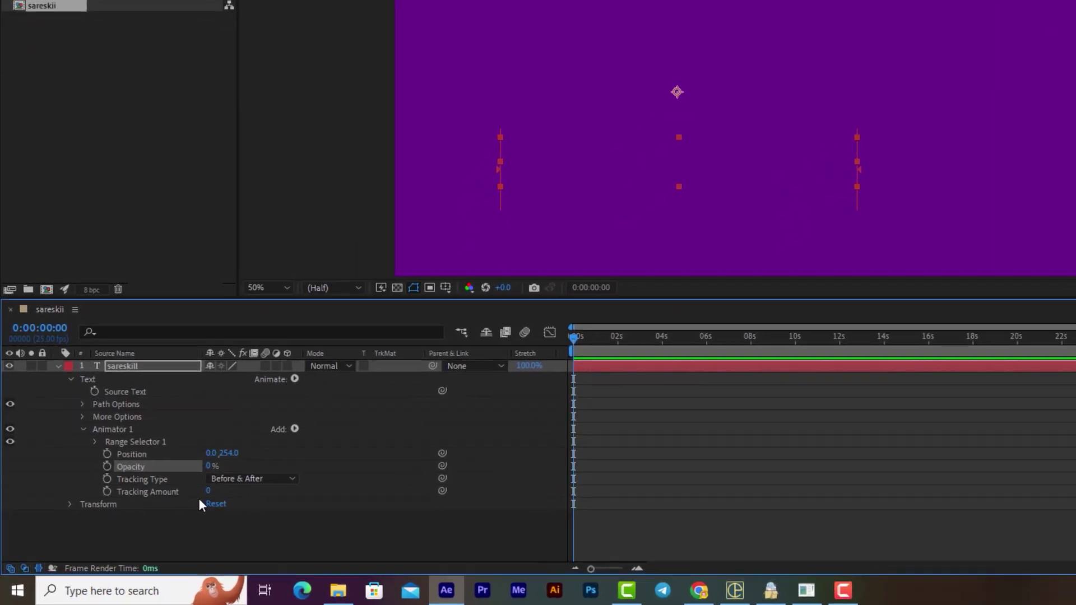
{"action": "left_click_drag", "start_coordinate": [215, 491], "coordinate": [133, 484]}
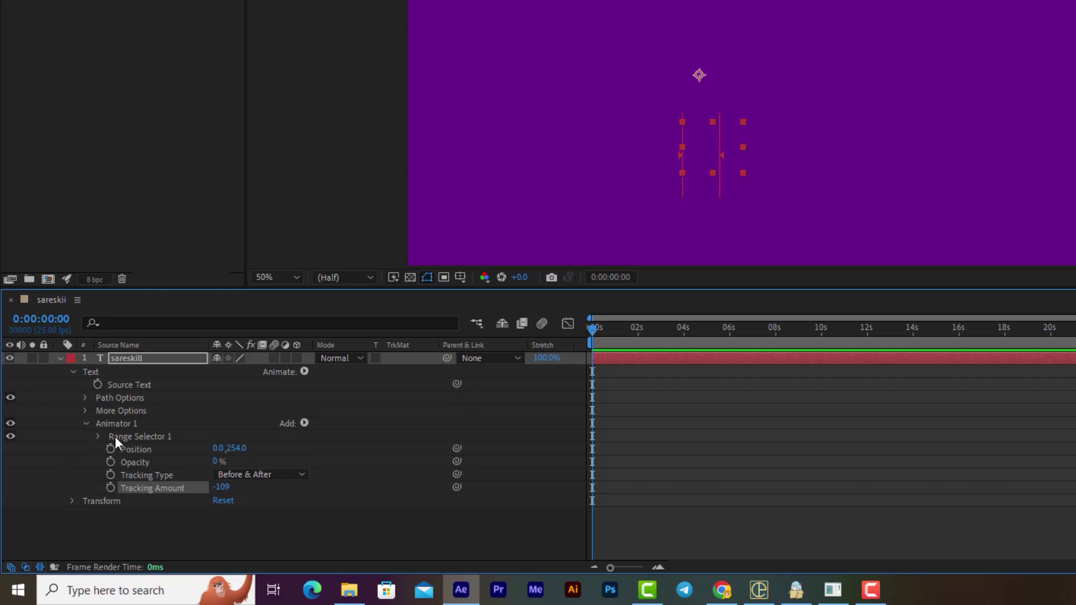
- Keyframe Range Selector 1's Start at 0% on the first frame and at 100% at 0:00:01:03
{"action": "left_click", "coordinate": [98, 436]}
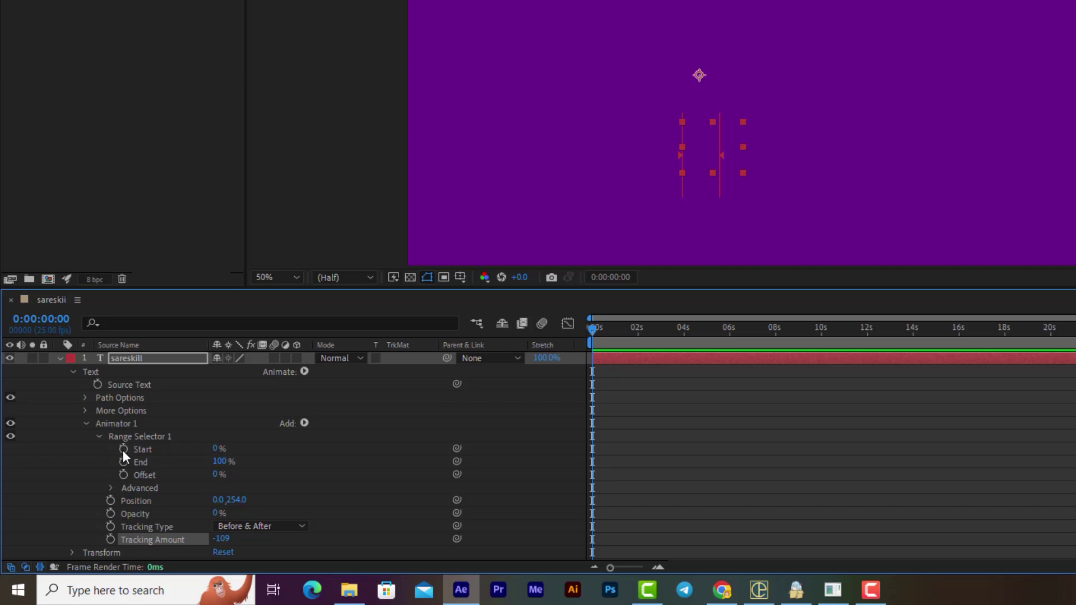
{"action": "left_click", "coordinate": [123, 449]}
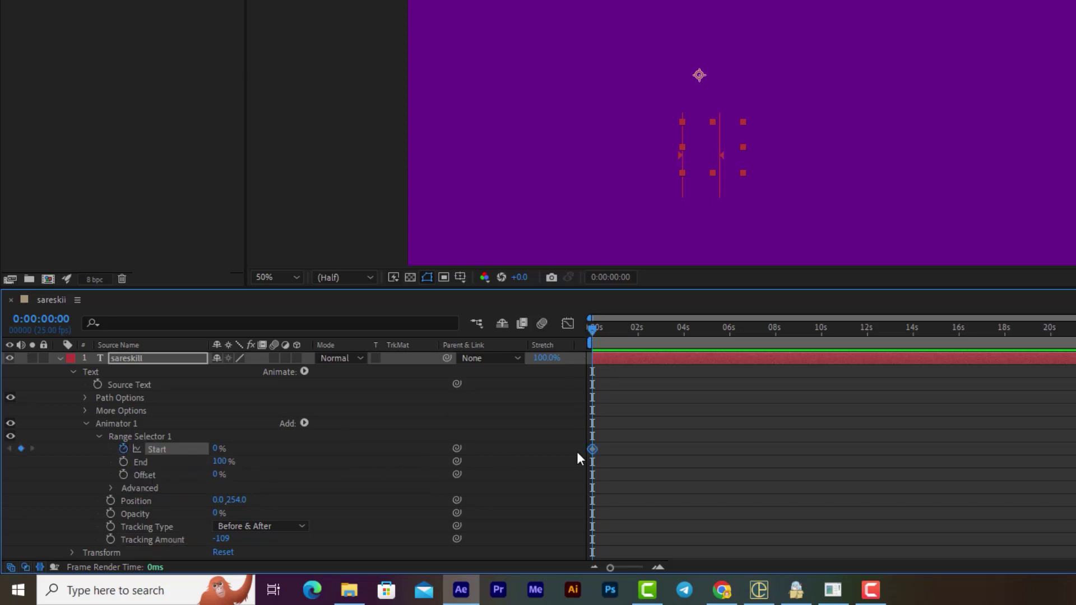
{"action": "left_click_drag", "start_coordinate": [594, 327], "coordinate": [621, 328]}
{"action": "left_click", "coordinate": [215, 449]}
{"action": "type", "text": "99"}
{"action": "key", "text": "Return"}
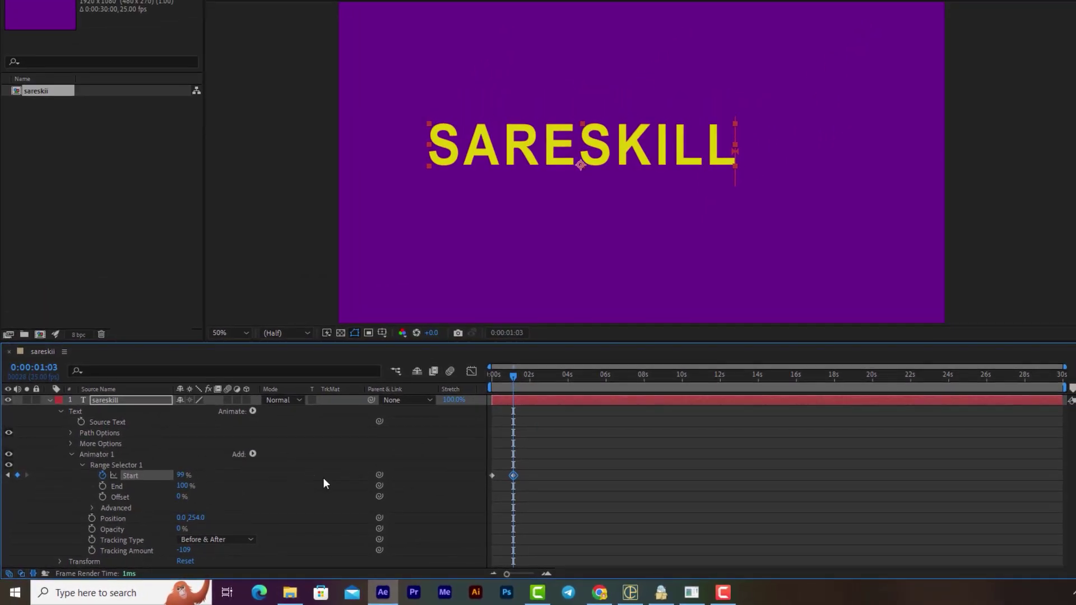
{"action": "left_click", "coordinate": [181, 474]}
{"action": "type", "text": "100"}
{"action": "key", "text": "Return"}
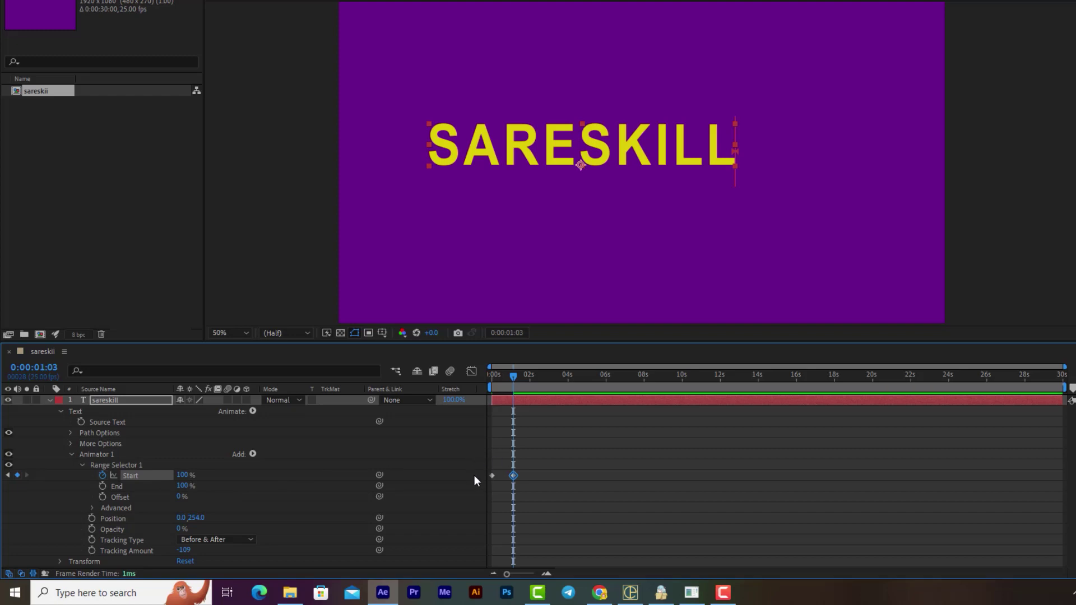
- Preview the text reveal animation from the beginning of the timeline
{"action": "left_click_drag", "start_coordinate": [520, 382], "coordinate": [472, 372]}
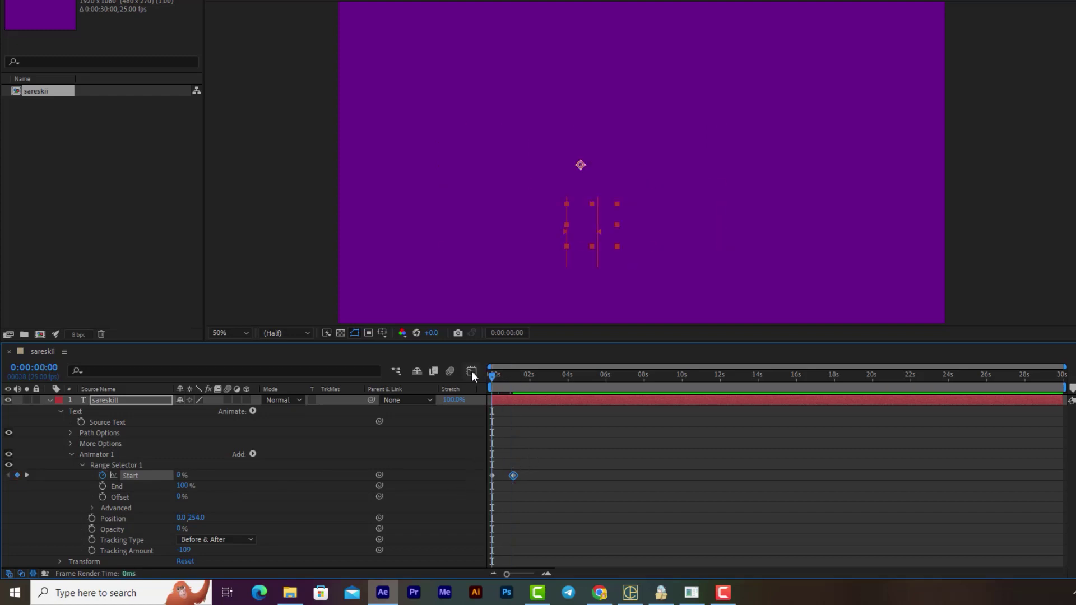
{"action": "key", "text": "space"}
{"action": "key", "text": "space"}
{"action": "key", "text": "Home"}
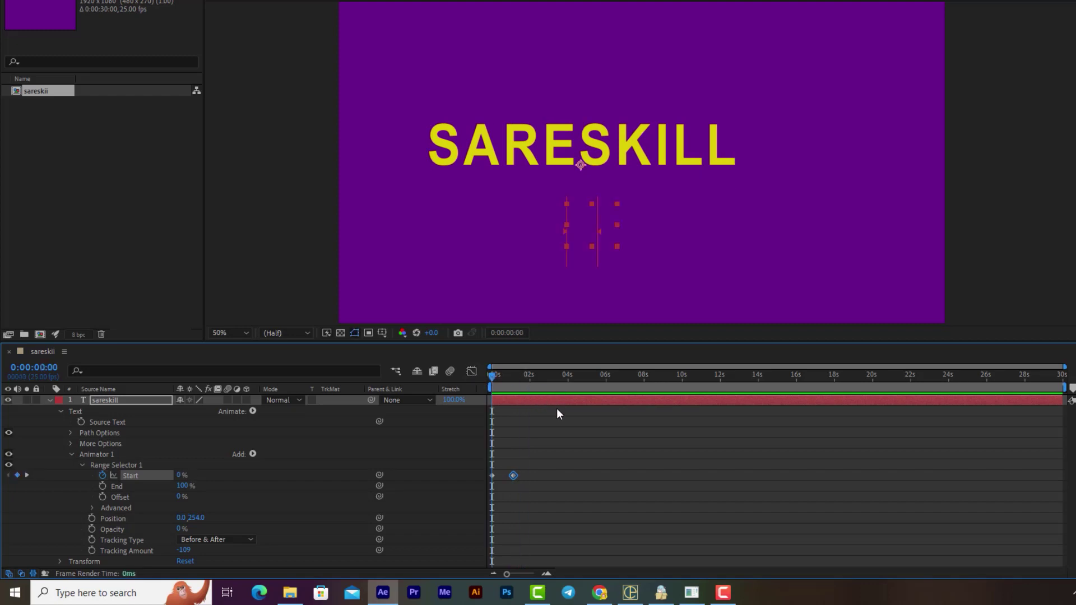
{"action": "key", "text": "space"}
{"action": "key", "text": "space"}
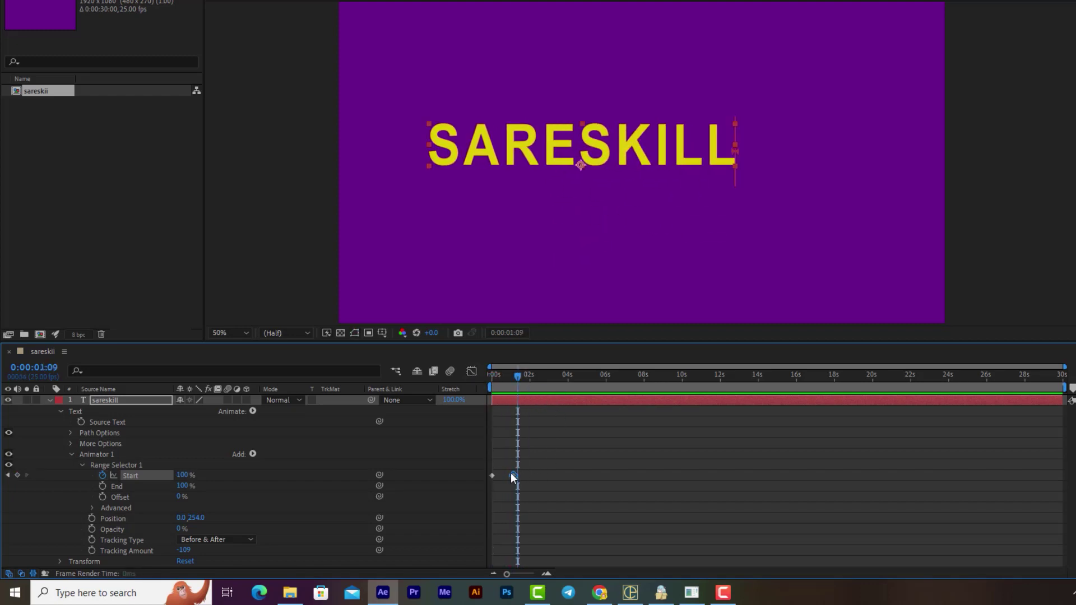
- Move the second Start keyframe earlier, to about 1 second, and preview the faster reveal
{"action": "left_click_drag", "start_coordinate": [510, 474], "coordinate": [507, 474]}
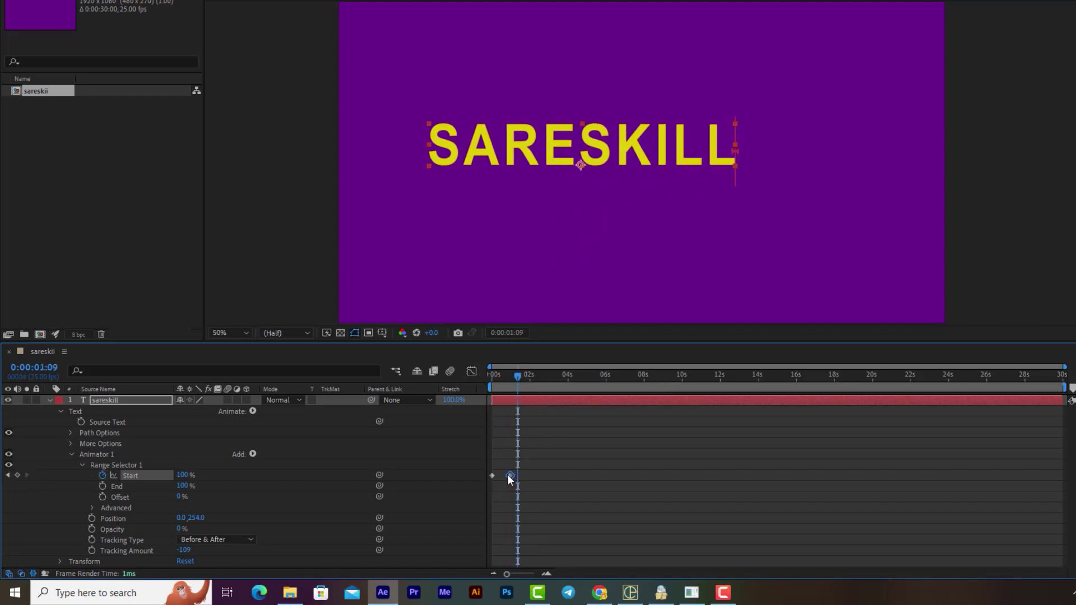
{"action": "left_click", "coordinate": [496, 374]}
{"action": "key", "text": "space"}
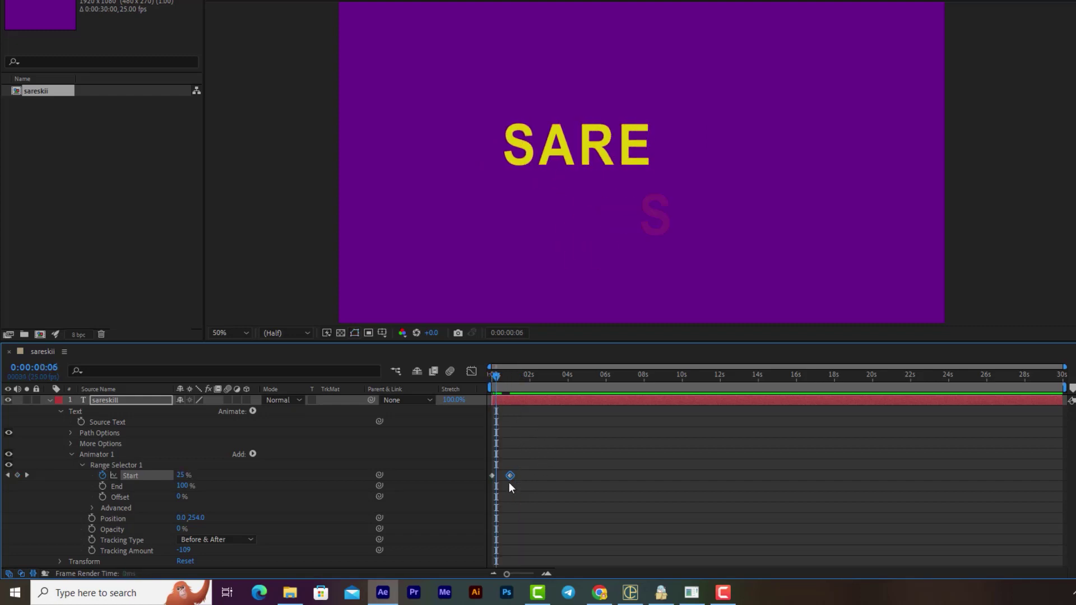
{"action": "key", "text": "space"}
- Move the second Start keyframe to about 3 seconds and preview the slower reveal from the beginning
{"action": "left_click_drag", "start_coordinate": [556, 475], "coordinate": [554, 475]}
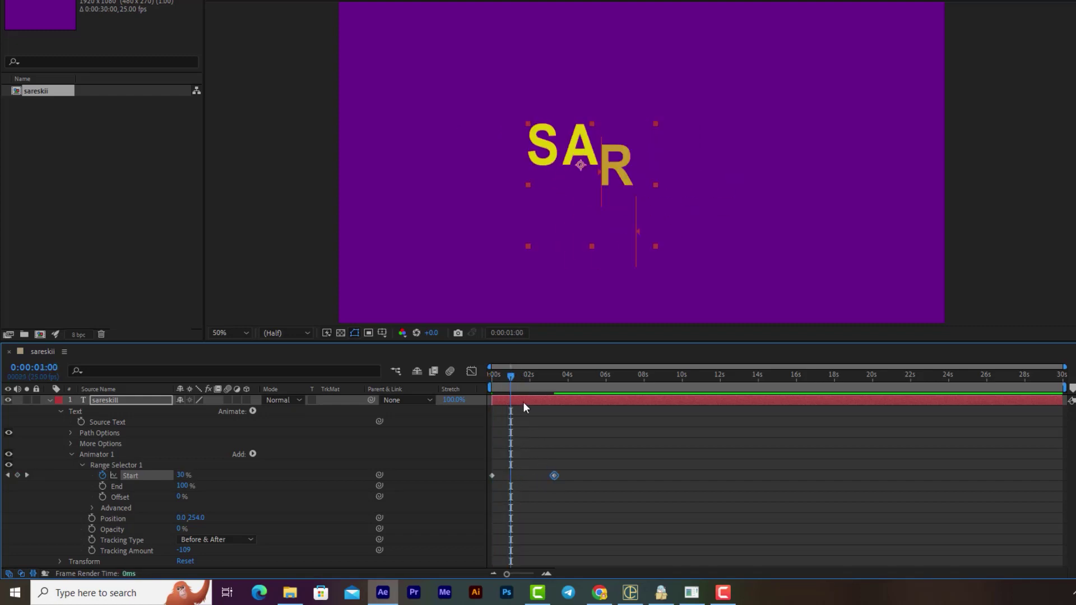
{"action": "key", "text": "Home"}
{"action": "key", "text": "space"}
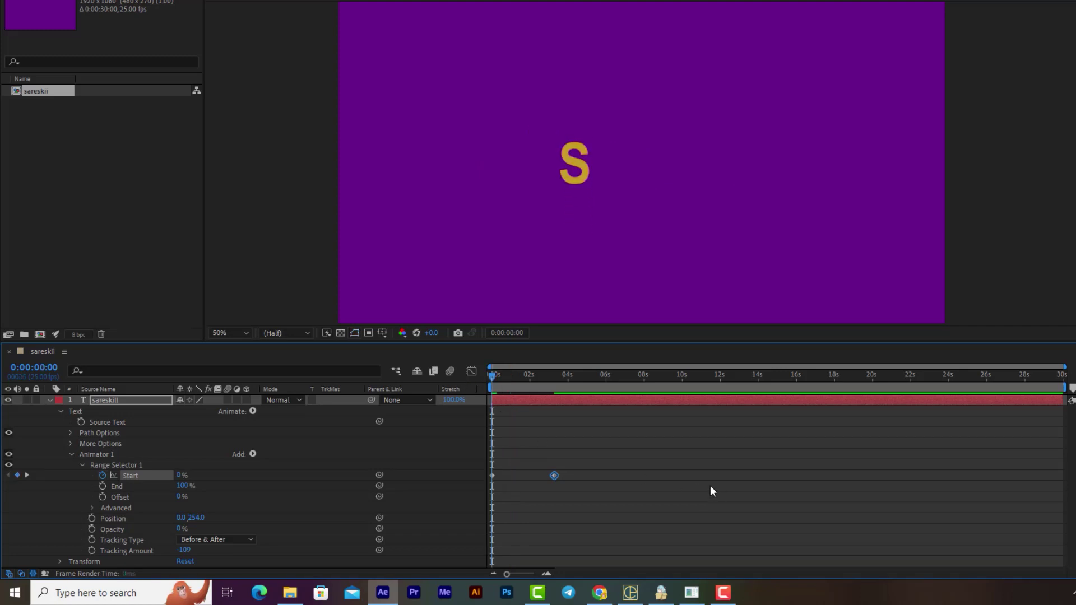
- Move the second Start keyframe to 0:00:01:05 and preview the reveal from the beginning
{"action": "left_click_drag", "start_coordinate": [555, 478], "coordinate": [515, 477]}
{"action": "key", "text": "Home"}
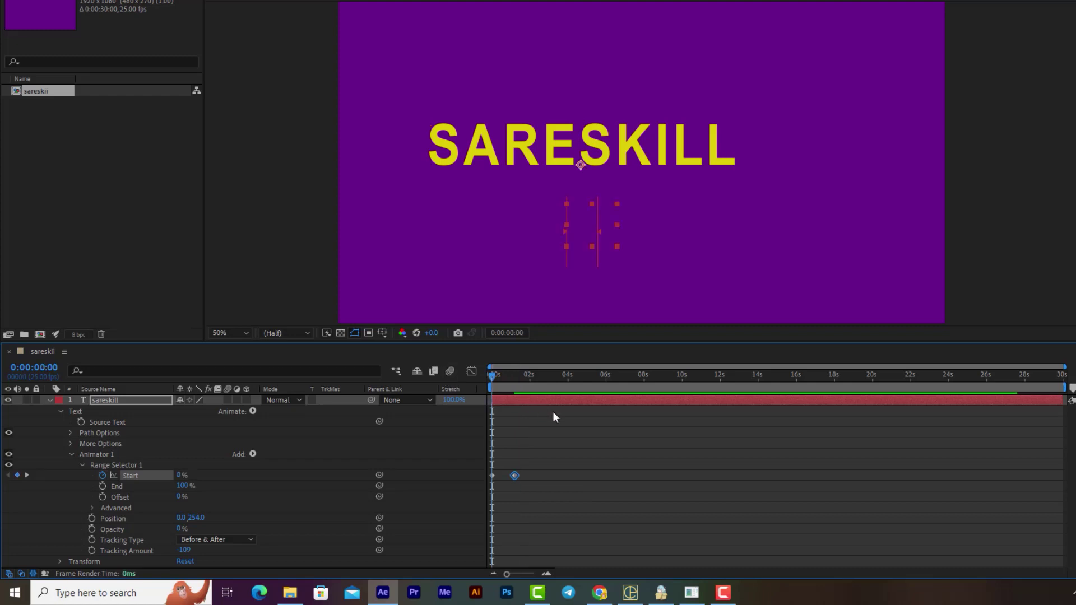
{"action": "key", "text": "space"}
{"action": "key", "text": "space"}
- Apply Easy Ease to both Start keyframes and scrub through the start of the reveal to check the motion
{"action": "left_click_drag", "start_coordinate": [513, 473], "coordinate": [492, 482]}
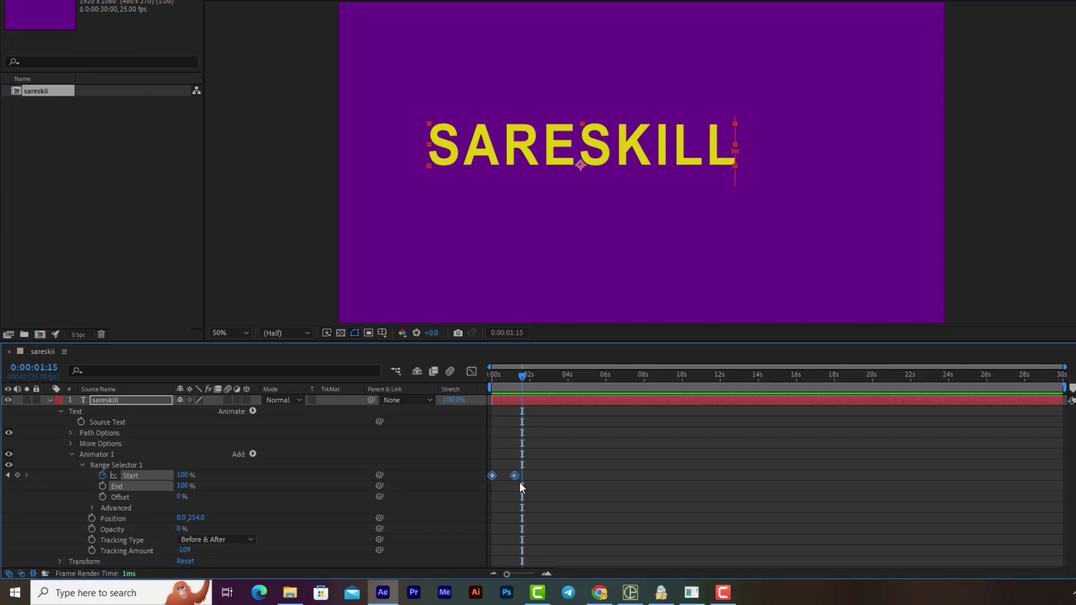
{"action": "mouse_move", "coordinate": [516, 480]}
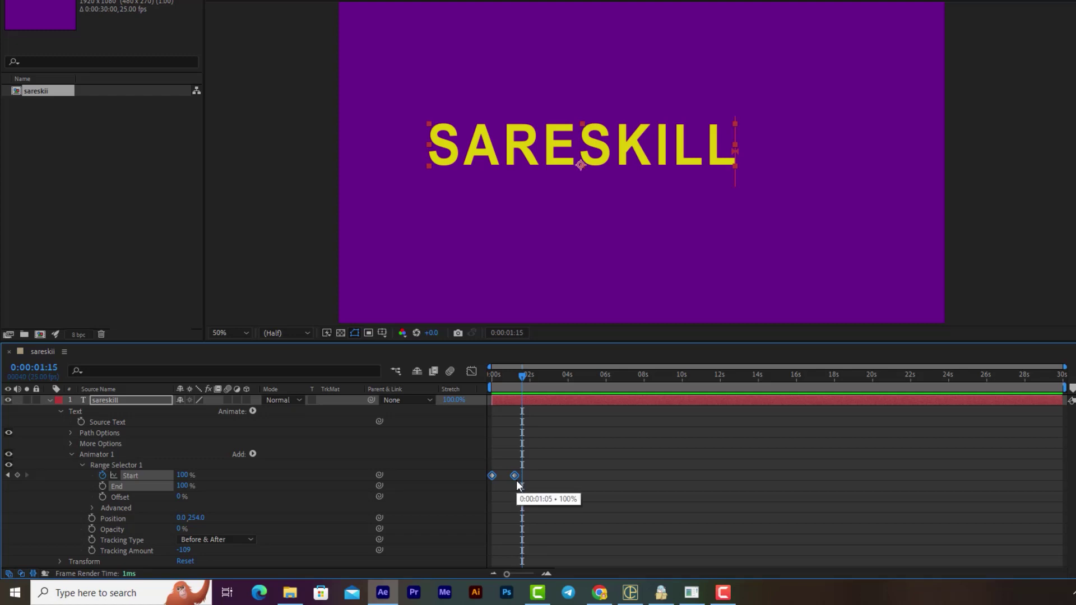
{"action": "right_click", "coordinate": [514, 476]}
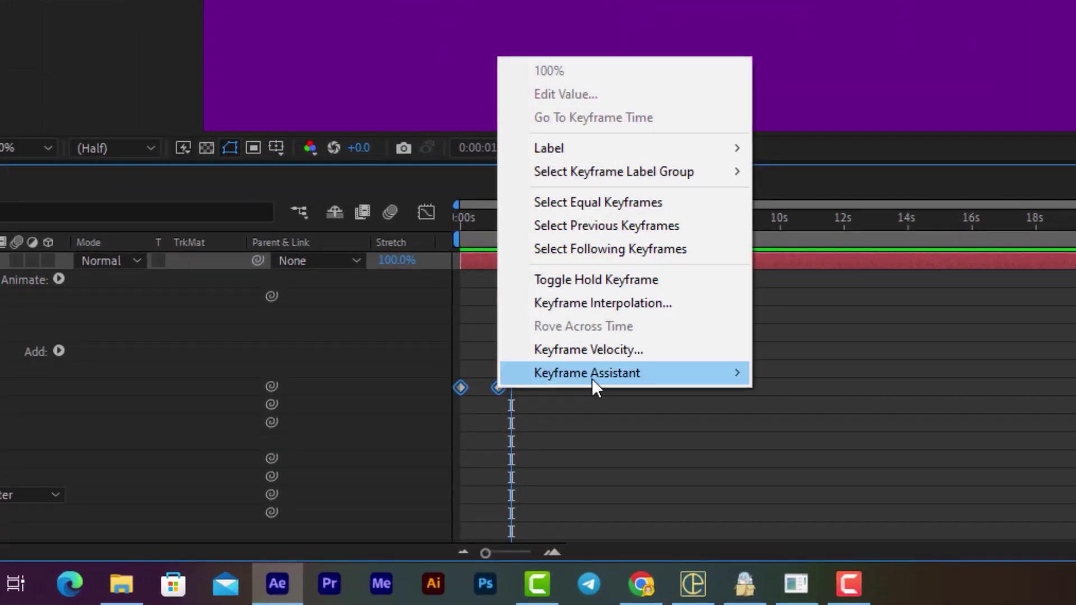
{"action": "mouse_move", "coordinate": [610, 376]}
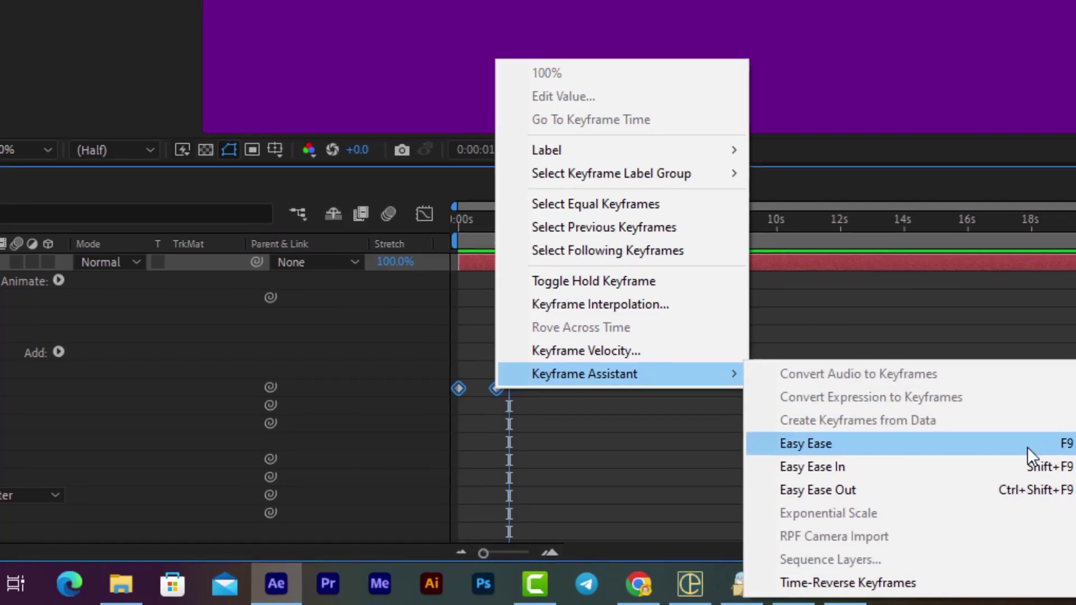
{"action": "left_click", "coordinate": [823, 445]}
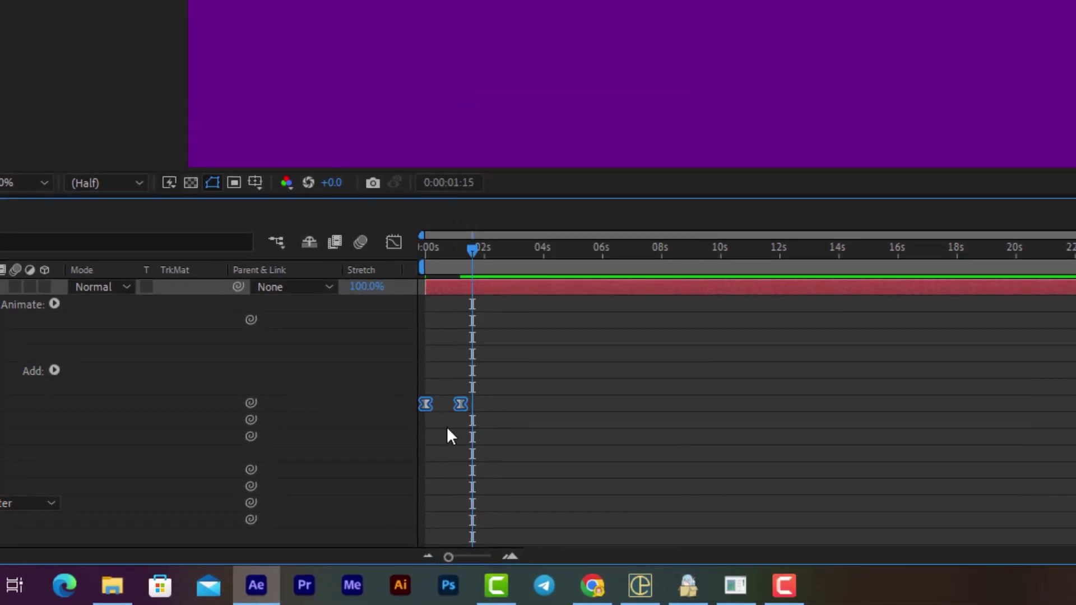
{"action": "left_click_drag", "start_coordinate": [473, 249], "coordinate": [426, 248]}
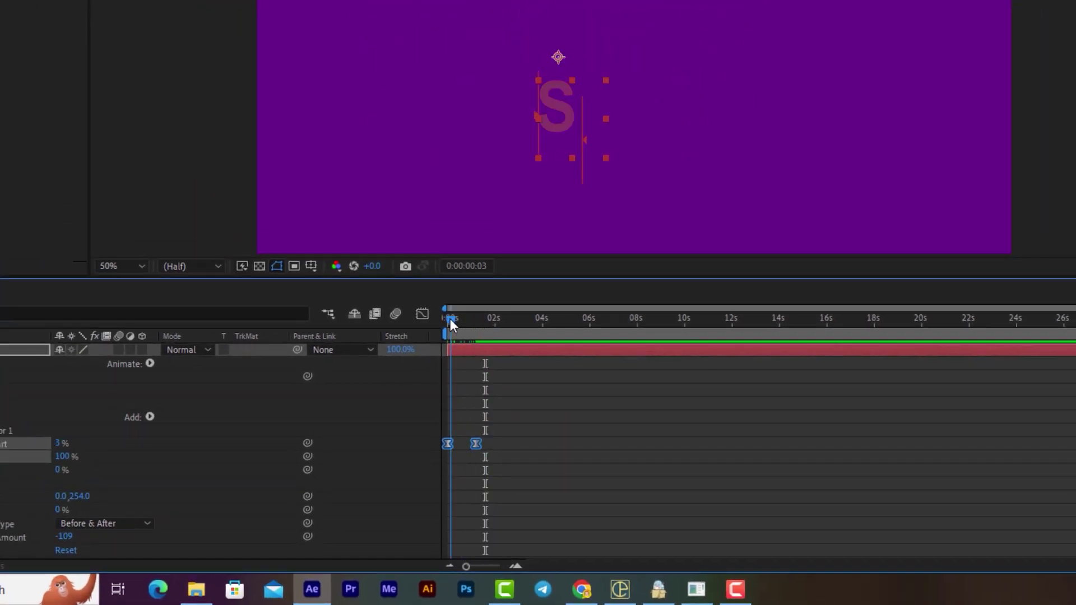
{"action": "mouse_move", "coordinate": [449, 318]}
{"action": "left_mouse_down"}
{"action": "mouse_move", "coordinate": [476, 319]}
{"action": "mouse_move", "coordinate": [455, 320]}
{"action": "mouse_move", "coordinate": [466, 321]}
{"action": "left_mouse_up"}
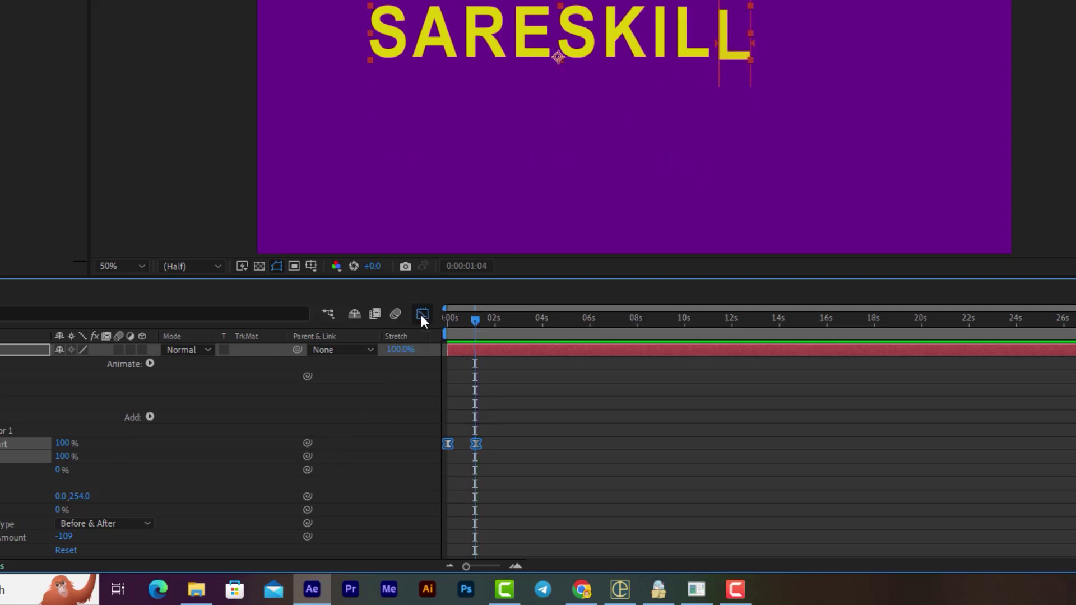
- Reshape the easing curve of the Start keyframes in the Graph Editor and preview the reveal from the first frame
{"action": "left_click", "coordinate": [421, 314]}
{"action": "left_click_drag", "start_coordinate": [443, 509], "coordinate": [463, 507]}
{"action": "left_click", "coordinate": [424, 314]}
{"action": "left_click", "coordinate": [451, 320]}
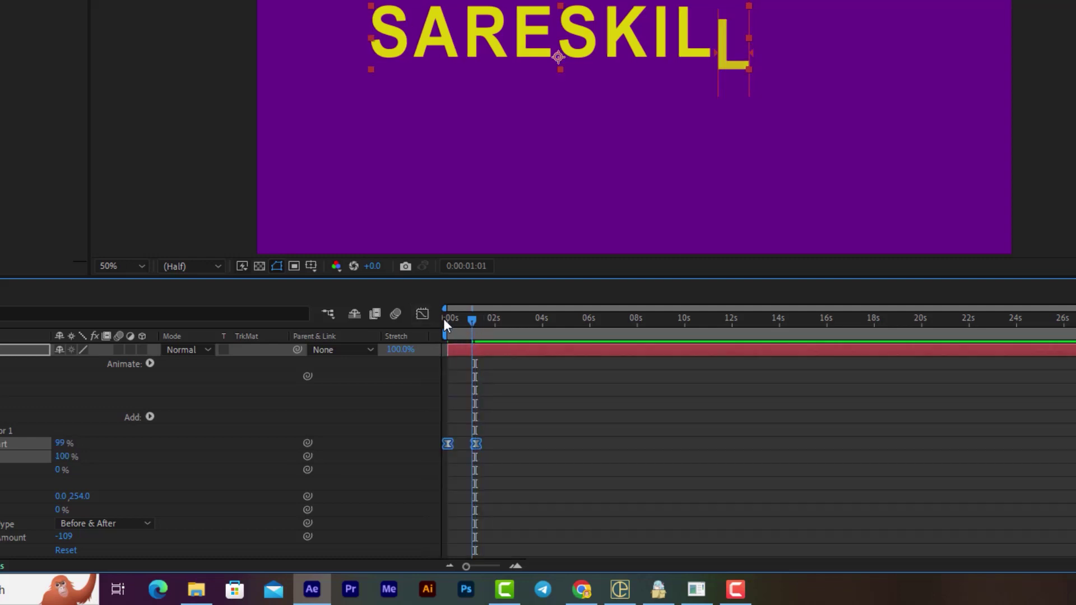
{"action": "key", "text": "space"}
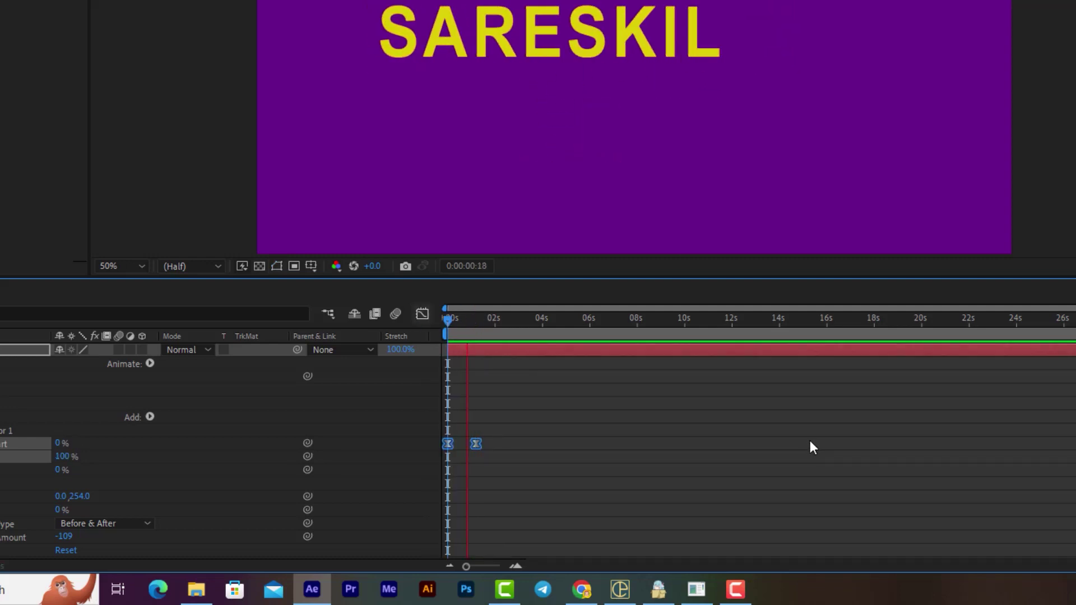
{"action": "left_click_drag", "start_coordinate": [479, 318], "coordinate": [410, 311]}
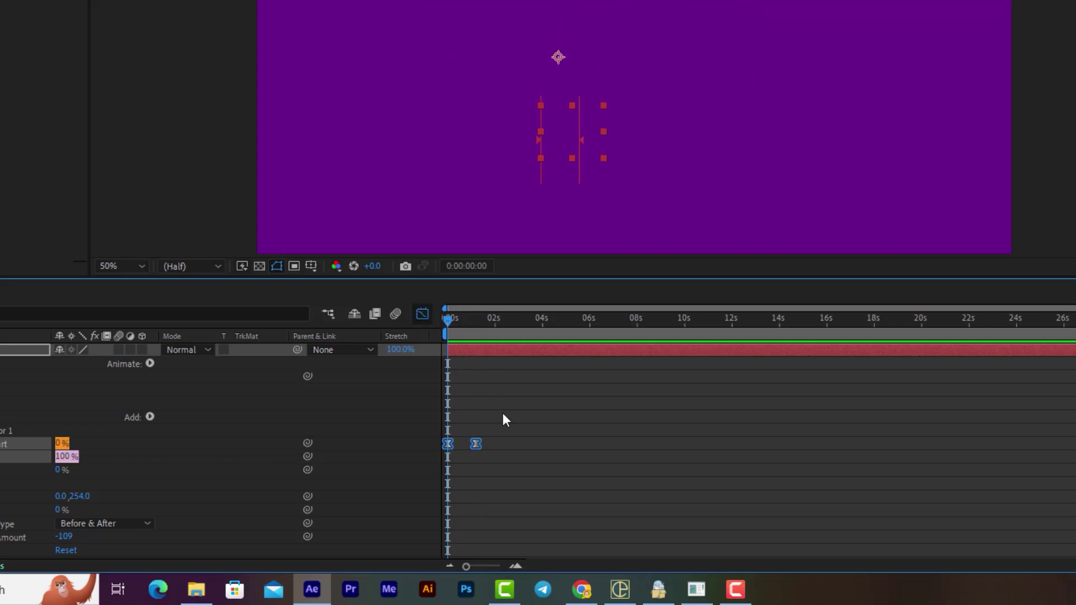
{"action": "key", "text": "shift+F3"}
{"action": "left_click", "coordinate": [422, 313]}
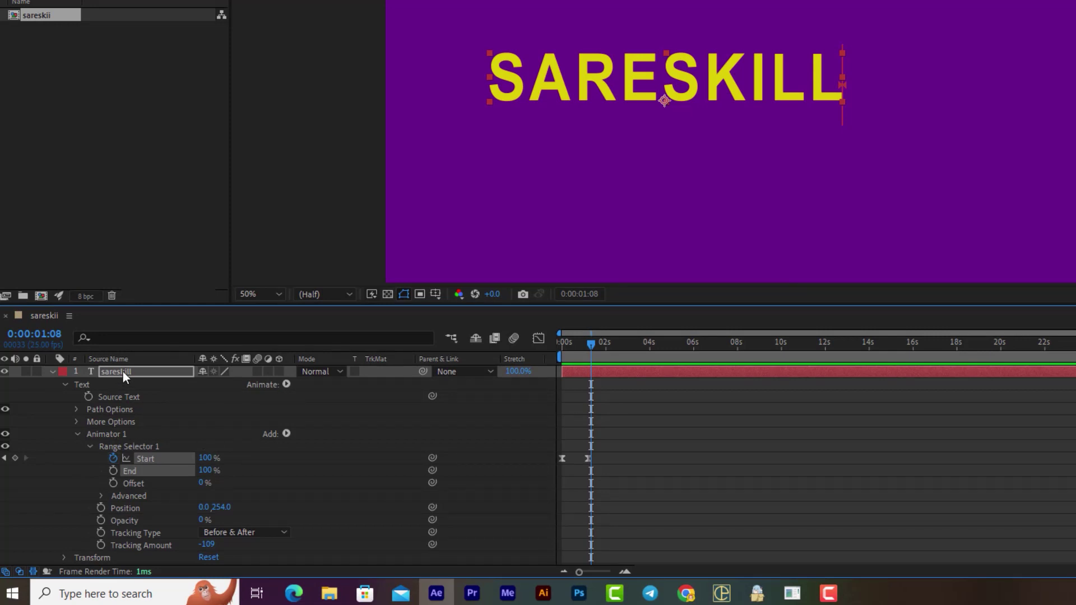
- Add a second text animator with Tracking to the sareskill layer and enlarge the timeline area to show its properties
{"action": "key", "text": "Return"}
{"action": "left_click", "coordinate": [285, 385]}
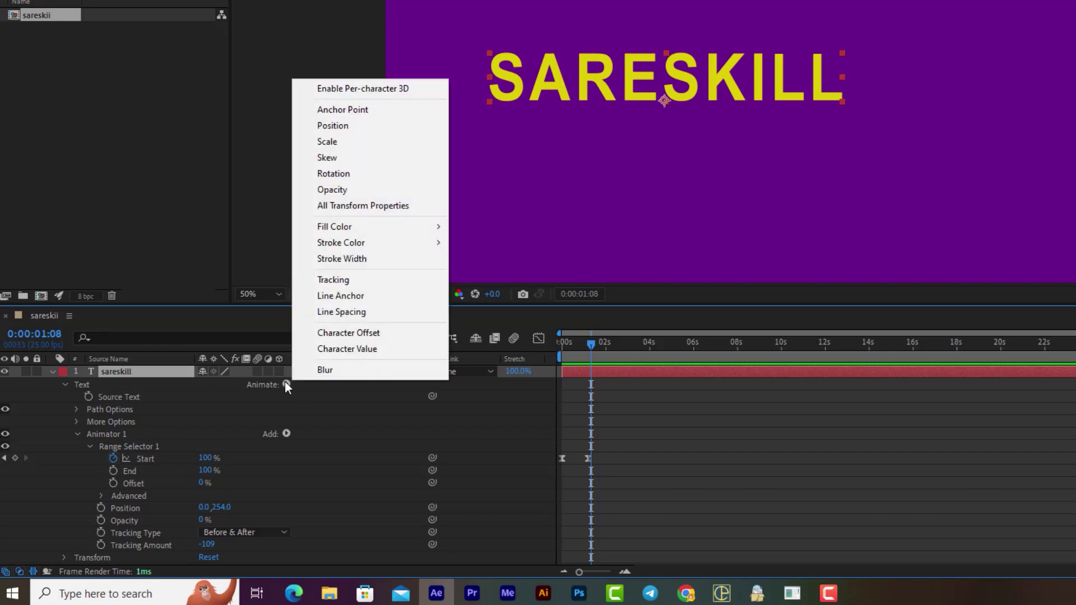
{"action": "left_click", "coordinate": [341, 280]}
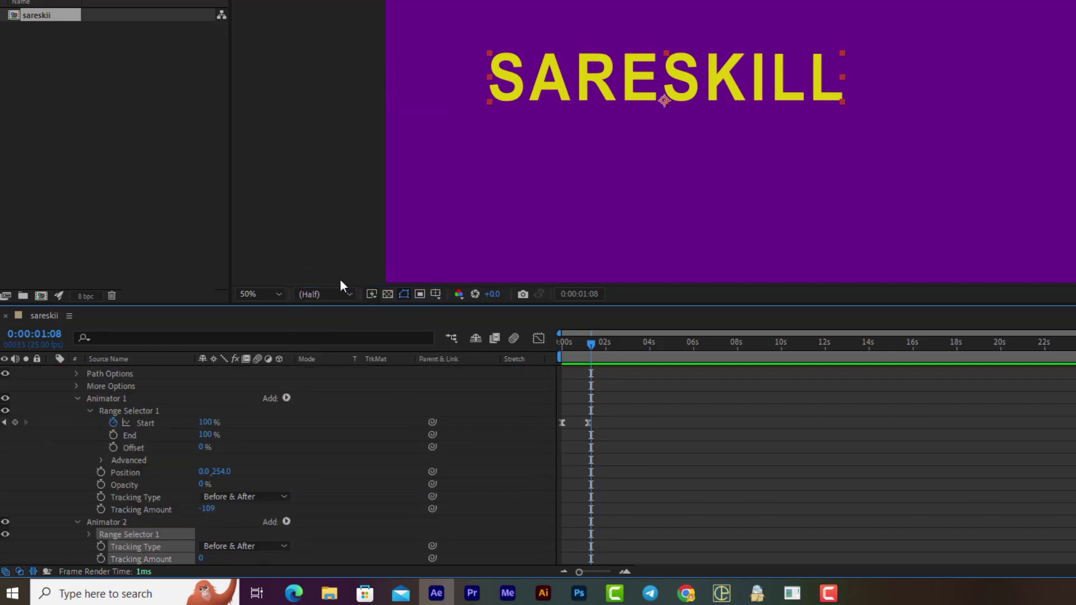
{"action": "left_click_drag", "start_coordinate": [605, 306], "coordinate": [616, 240]}
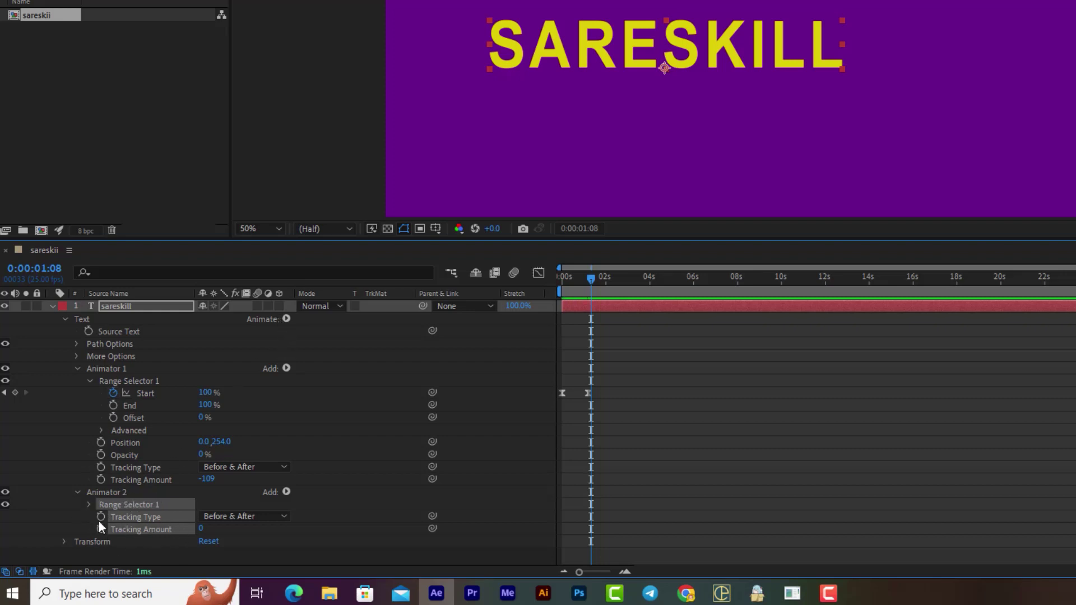
- Preview the reveal and keyframe Animator 2's Tracking Type and its Tracking Amount of 0 at 0:00:01:12
{"action": "left_click_drag", "start_coordinate": [588, 275], "coordinate": [552, 275]}
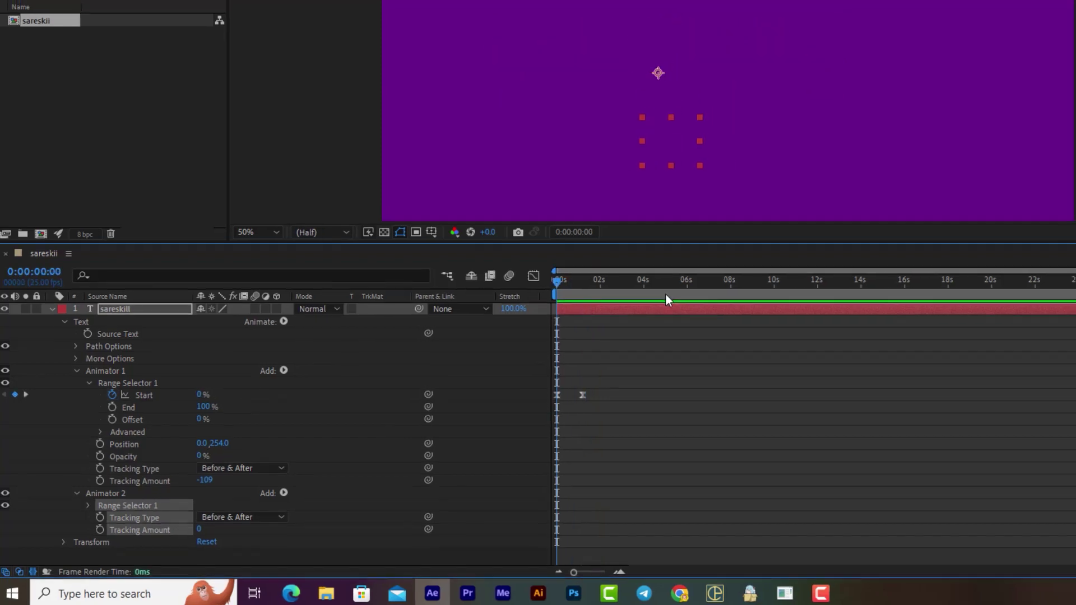
{"action": "key", "text": "space"}
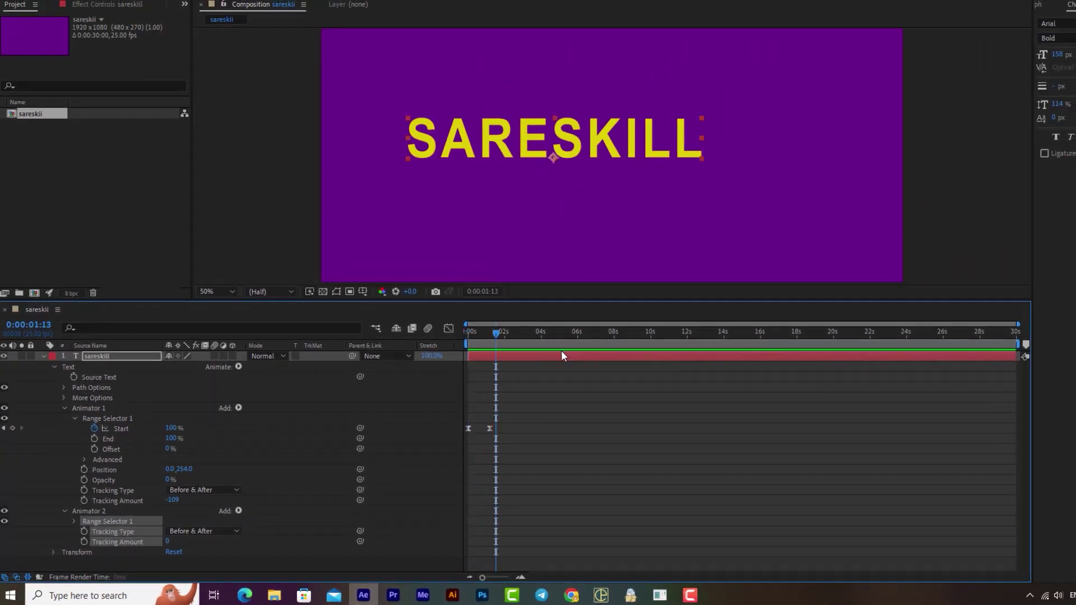
{"action": "left_click_drag", "start_coordinate": [499, 334], "coordinate": [495, 331]}
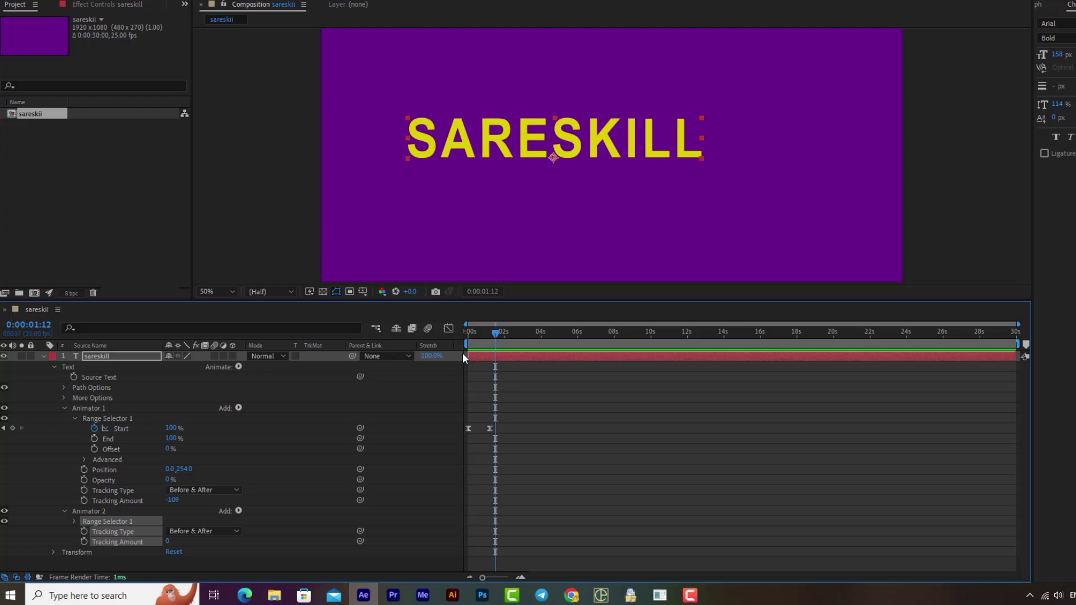
{"action": "left_click", "coordinate": [84, 531]}
{"action": "left_click", "coordinate": [84, 541]}
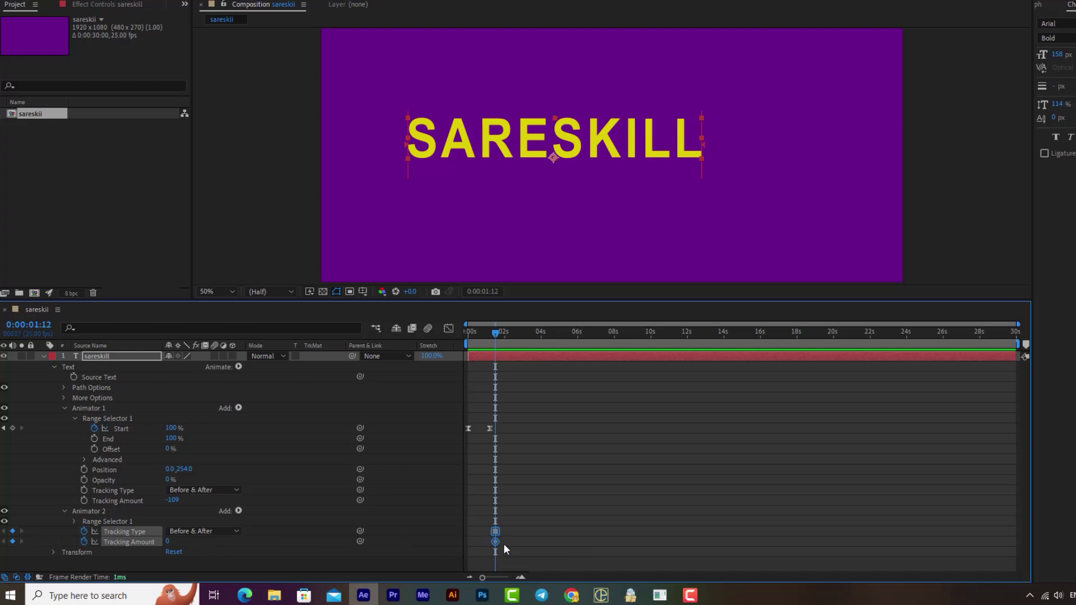
- Set Animator 2's Tracking Amount to 33 at 0:00:02:10
{"action": "left_click_drag", "start_coordinate": [495, 333], "coordinate": [513, 333]}
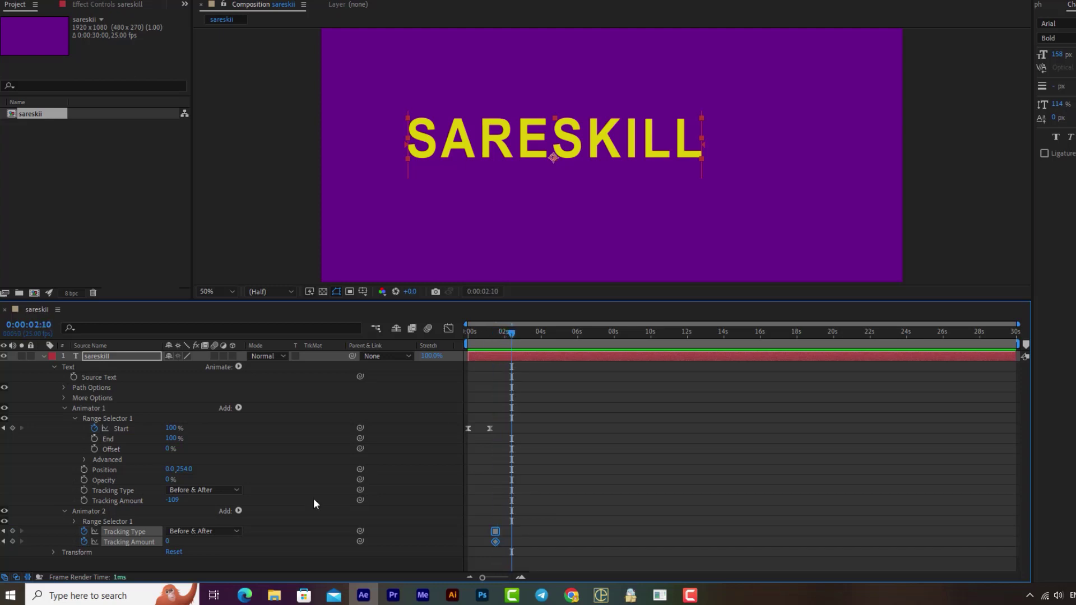
{"action": "mouse_move", "coordinate": [168, 543]}
{"action": "left_mouse_down"}
{"action": "mouse_move", "coordinate": [191, 539]}
{"action": "mouse_move", "coordinate": [118, 539]}
{"action": "mouse_move", "coordinate": [182, 538]}
{"action": "left_mouse_up"}
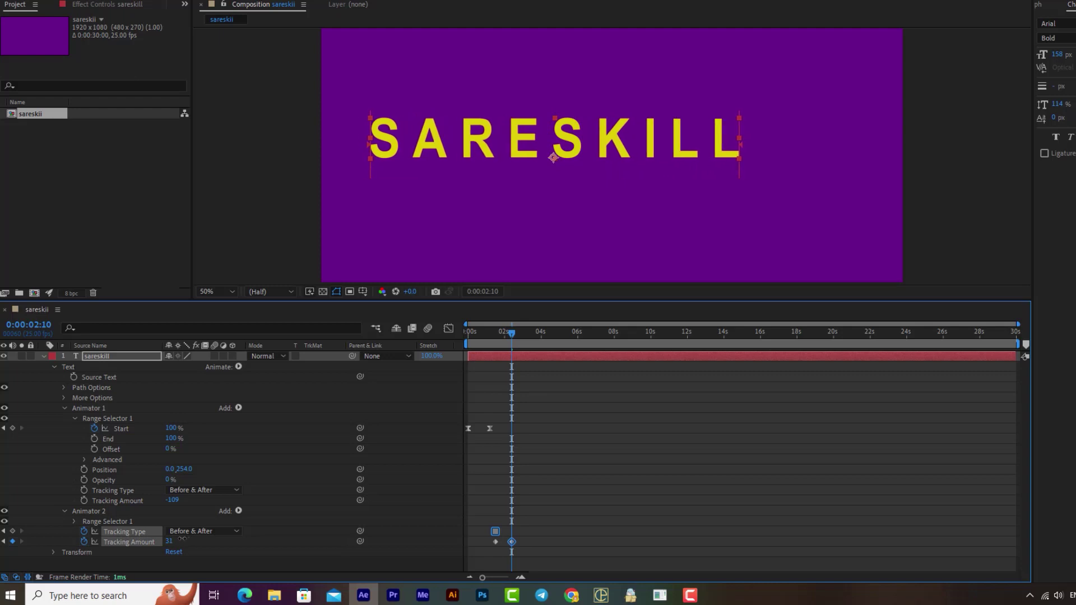
{"action": "left_click", "coordinate": [169, 542]}
{"action": "type", "text": "33"}
{"action": "key", "text": "Return"}
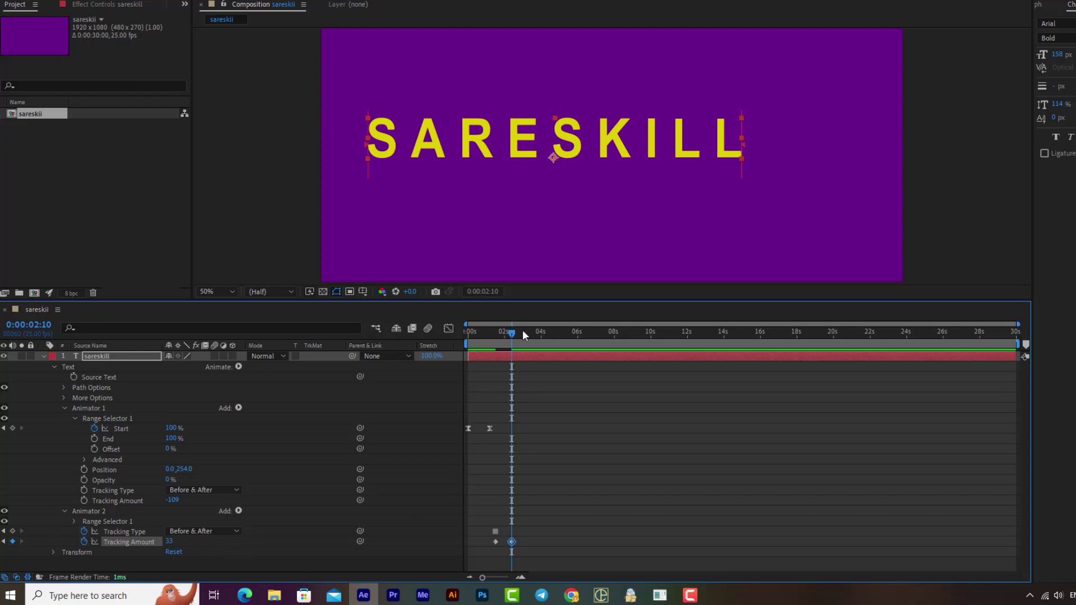
- Preview the reveal with the added tracking expansion from the first frame
{"action": "left_click_drag", "start_coordinate": [522, 331], "coordinate": [429, 335]}
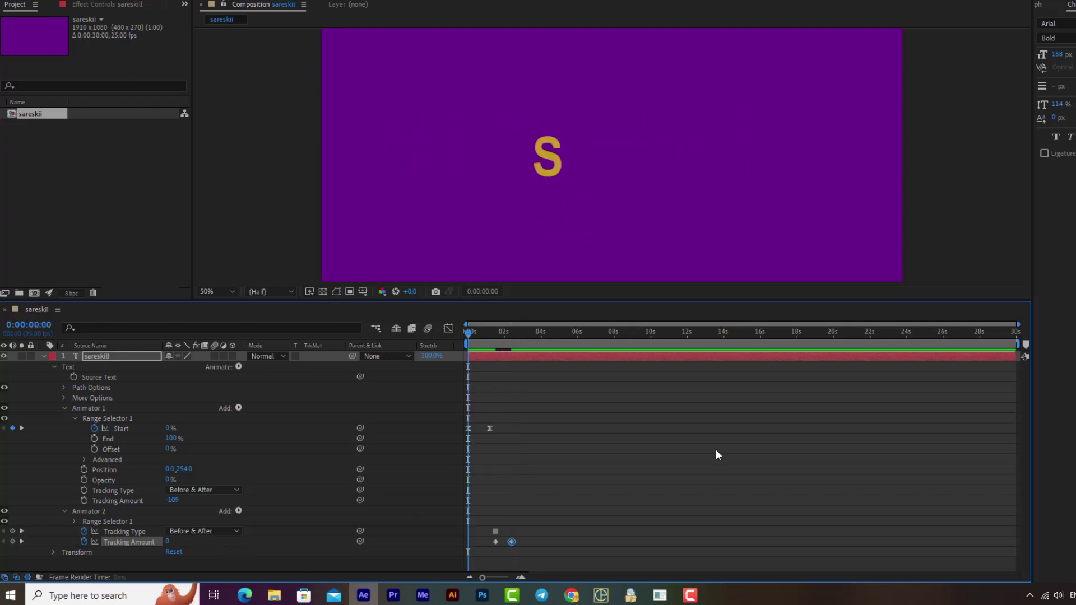
{"action": "key", "text": "space"}
{"action": "key", "text": "space"}
- Shift all of Animator 2's tracking keyframes earlier so they begin at about 1.3 seconds, and preview the timing
{"action": "left_click_drag", "start_coordinate": [536, 519], "coordinate": [491, 542]}
{"action": "key", "text": "space"}
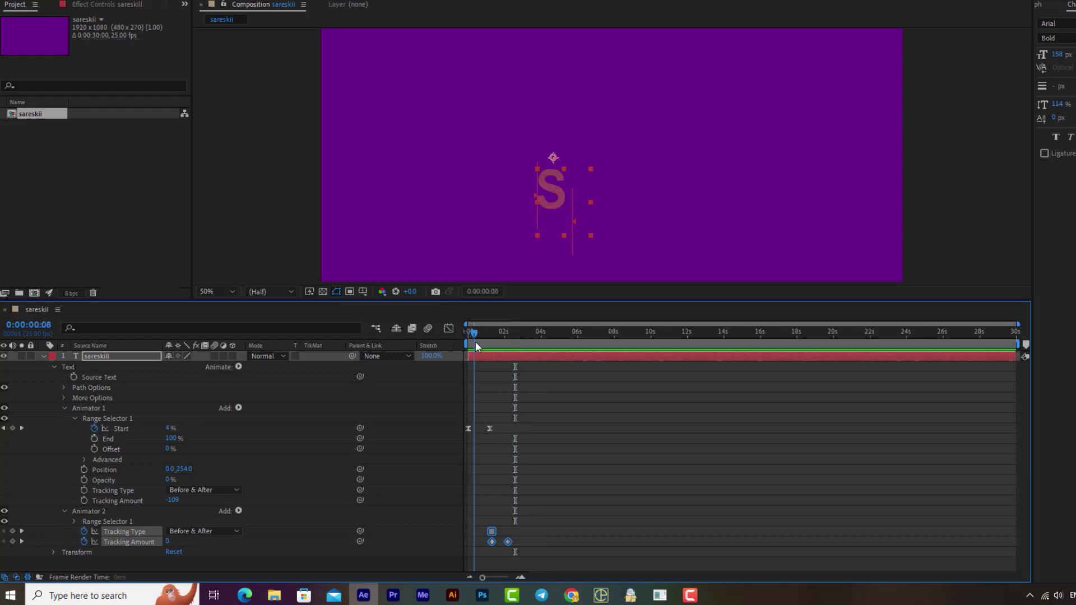
{"action": "left_click_drag", "start_coordinate": [522, 344], "coordinate": [494, 347]}
- Move Animator 2's last Tracking Amount keyframe earlier to about 2 seconds and preview from the beginning
{"action": "left_click_drag", "start_coordinate": [509, 542], "coordinate": [505, 543]}
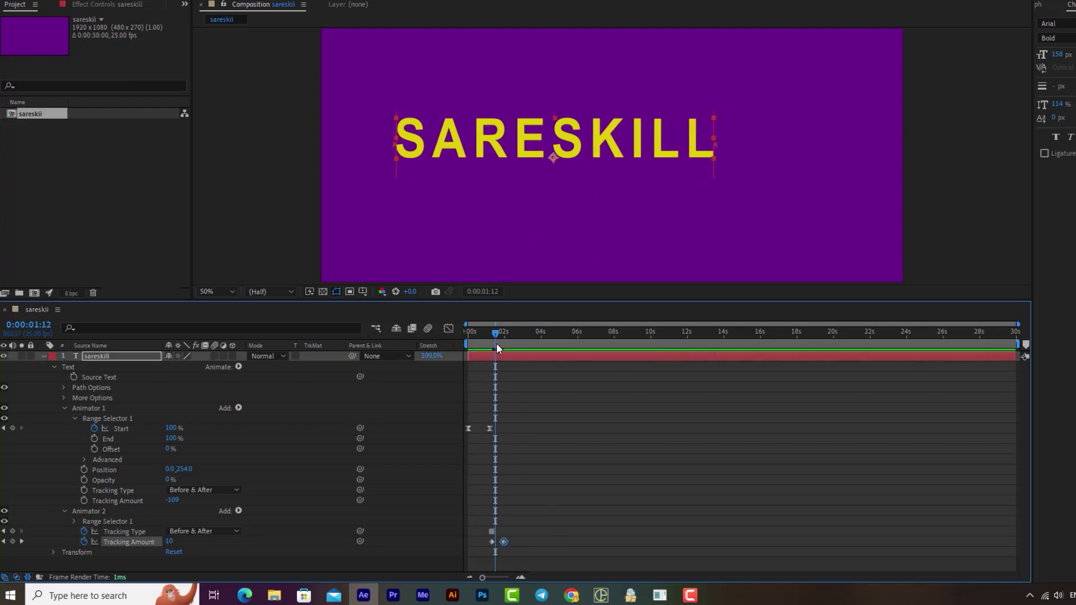
{"action": "left_click_drag", "start_coordinate": [496, 342], "coordinate": [449, 335]}
{"action": "key", "text": "space"}
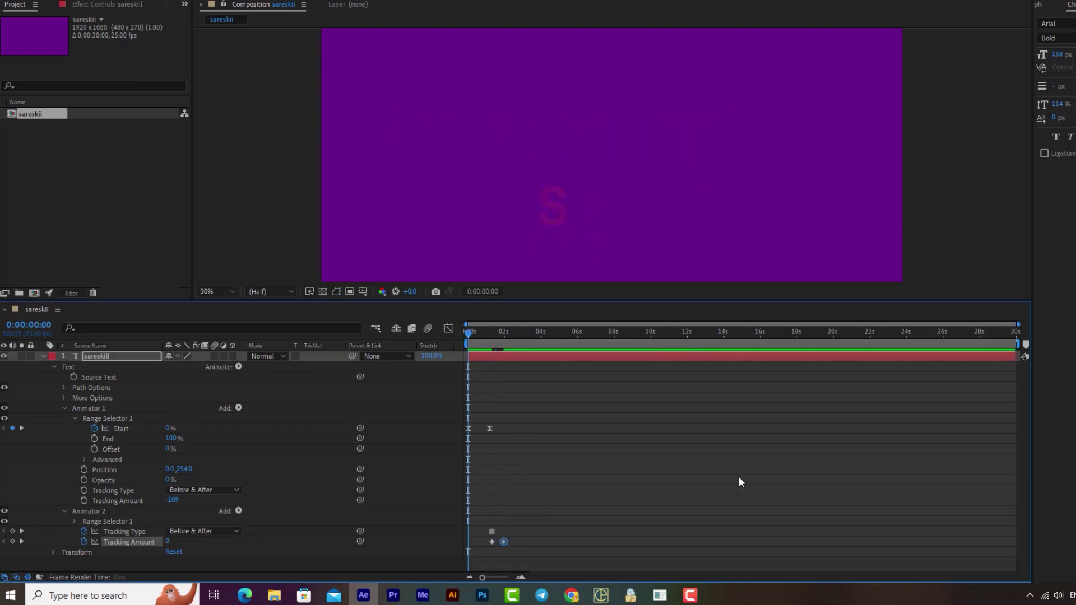
{"action": "key", "text": "space"}
- Apply Easy Ease to both Tracking Amount keyframes of Animator 2
{"action": "mouse_move", "coordinate": [513, 335]}
{"action": "left_mouse_down"}
{"action": "mouse_move", "coordinate": [472, 333]}
{"action": "mouse_move", "coordinate": [495, 334]}
{"action": "mouse_move", "coordinate": [506, 341]}
{"action": "mouse_move", "coordinate": [472, 339]}
{"action": "mouse_move", "coordinate": [510, 356]}
{"action": "left_mouse_up"}
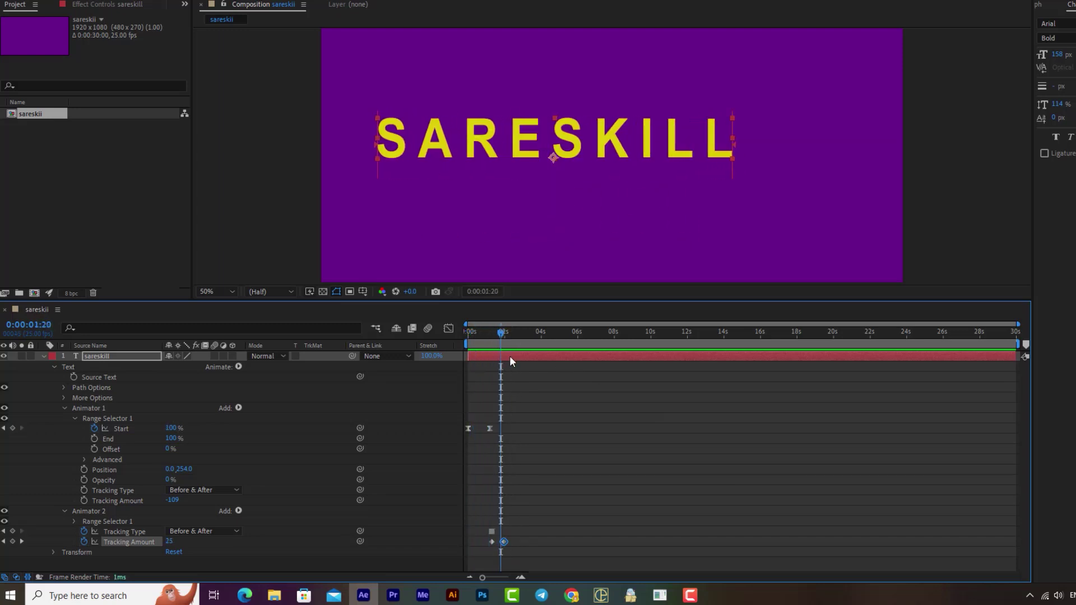
{"action": "left_click", "coordinate": [492, 542]}
{"action": "right_click", "coordinate": [505, 541]}
{"action": "mouse_move", "coordinate": [537, 534]}
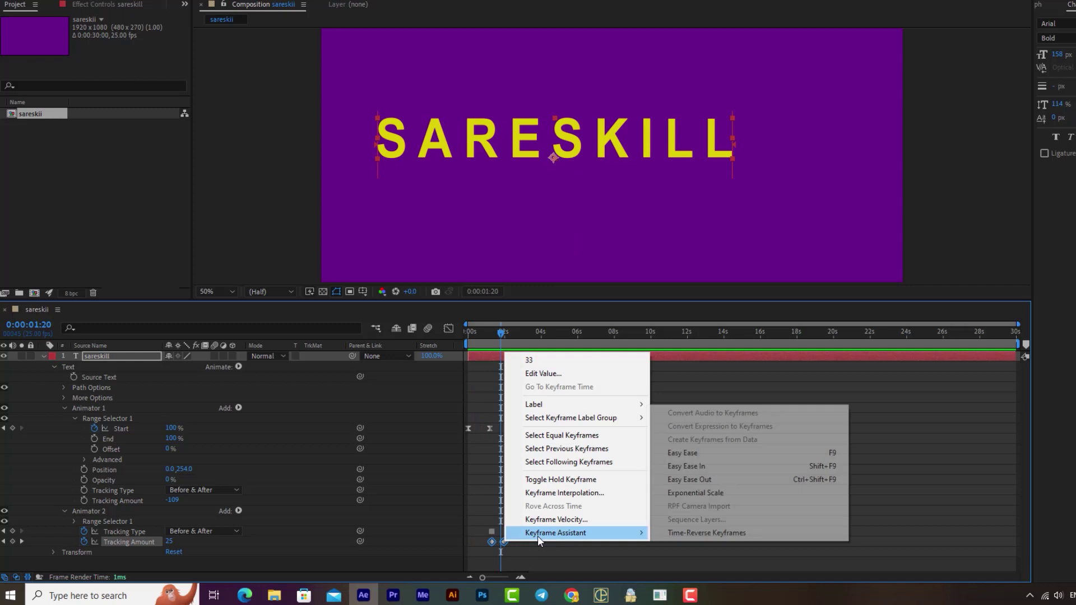
{"action": "left_click", "coordinate": [744, 456]}
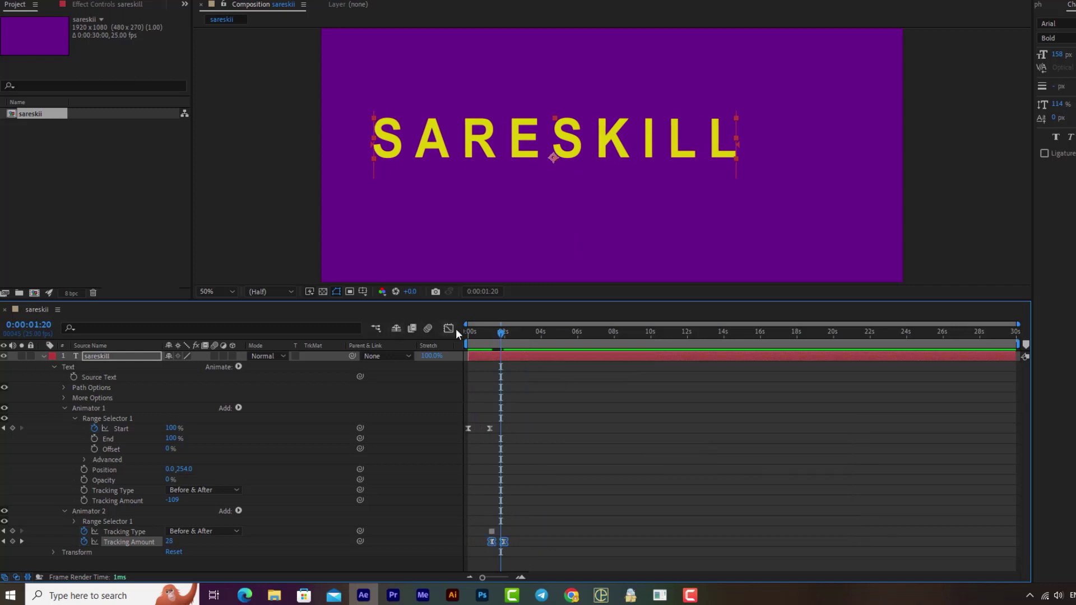
- Adjust the easing curve of Animator 2's Tracking Amount keyframes in the Graph Editor
{"action": "key", "text": "shift+F3"}
{"action": "left_click", "coordinate": [497, 530]}
{"action": "left_click_drag", "start_coordinate": [498, 530], "coordinate": [500, 532]}
{"action": "key", "text": "shift+F3"}
- Preview the complete text reveal and eased tracking expansion twice from the first frame
{"action": "left_click_drag", "start_coordinate": [510, 341], "coordinate": [432, 327]}
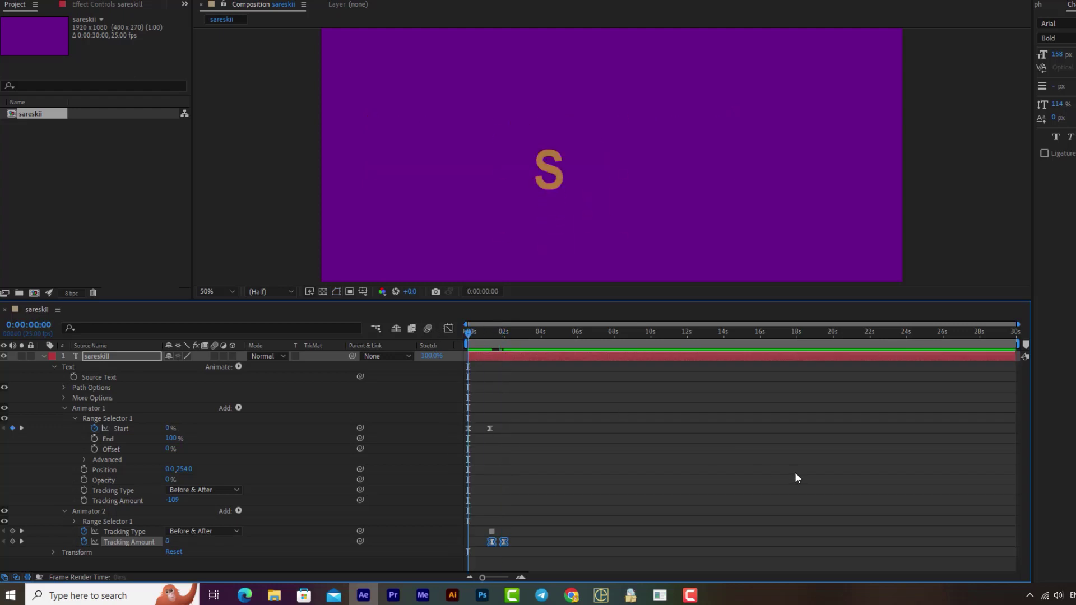
{"action": "key", "text": "space"}
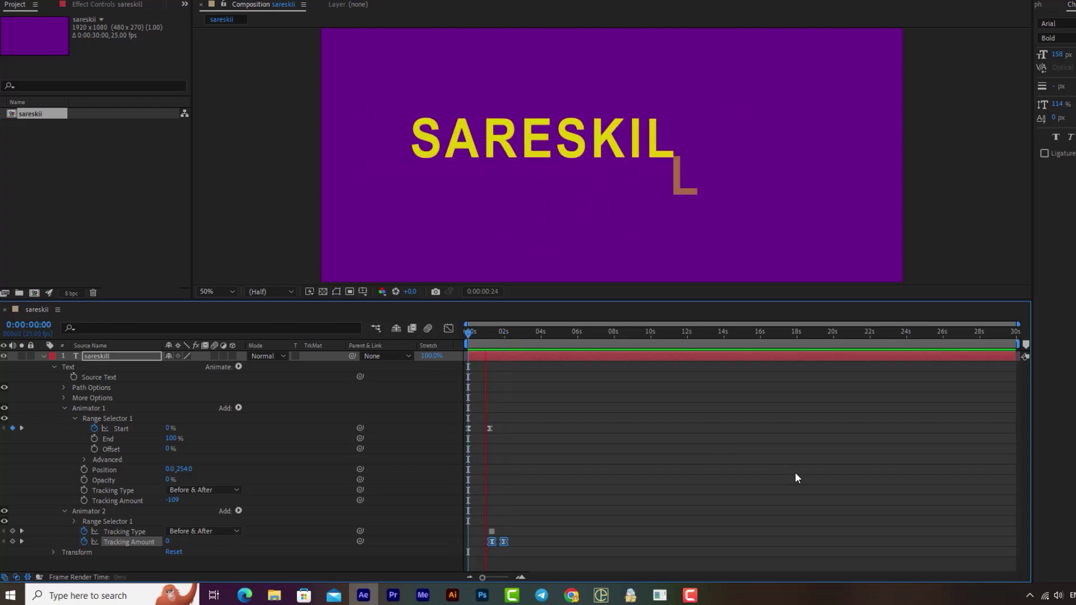
{"action": "left_click_drag", "start_coordinate": [510, 336], "coordinate": [462, 339]}
{"action": "key", "text": "space"}
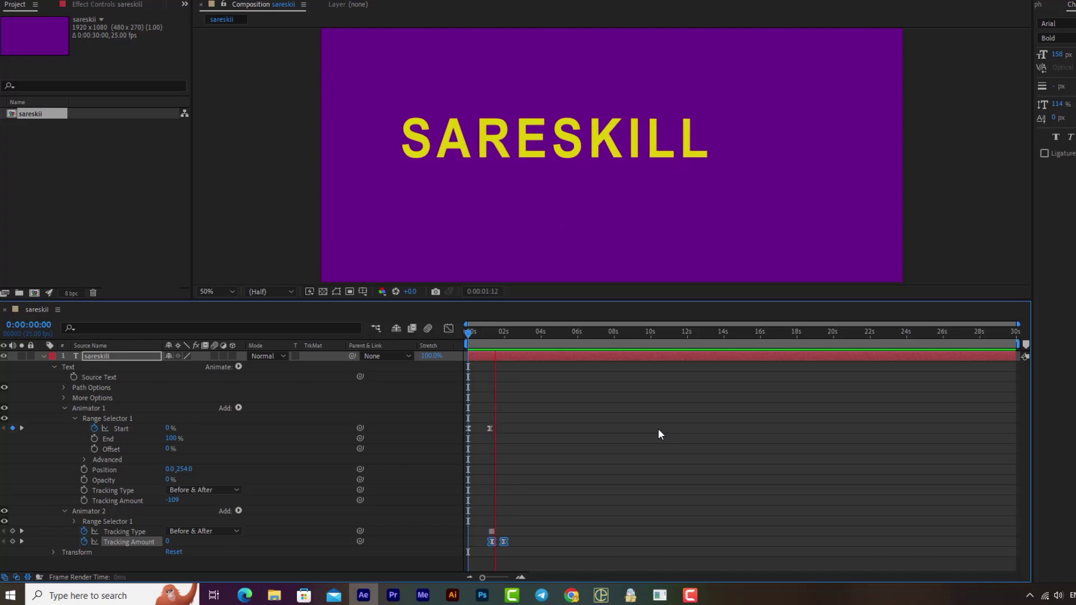
{"action": "key", "text": "space"}
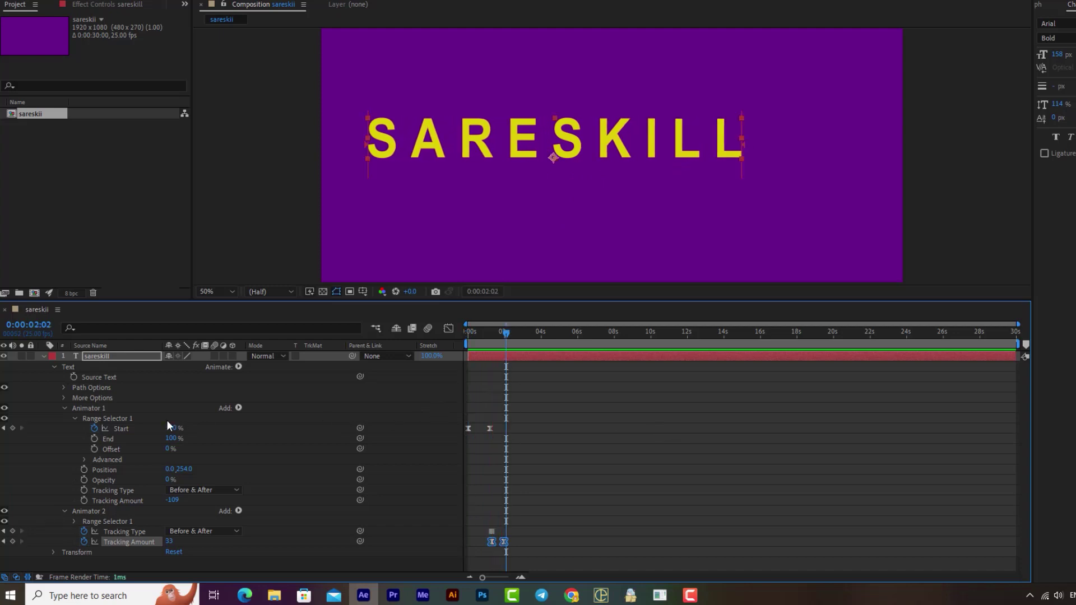
- Collapse the properties of Animator 1 and Animator 2 in the sareskill layer
{"action": "left_click", "coordinate": [63, 407]}
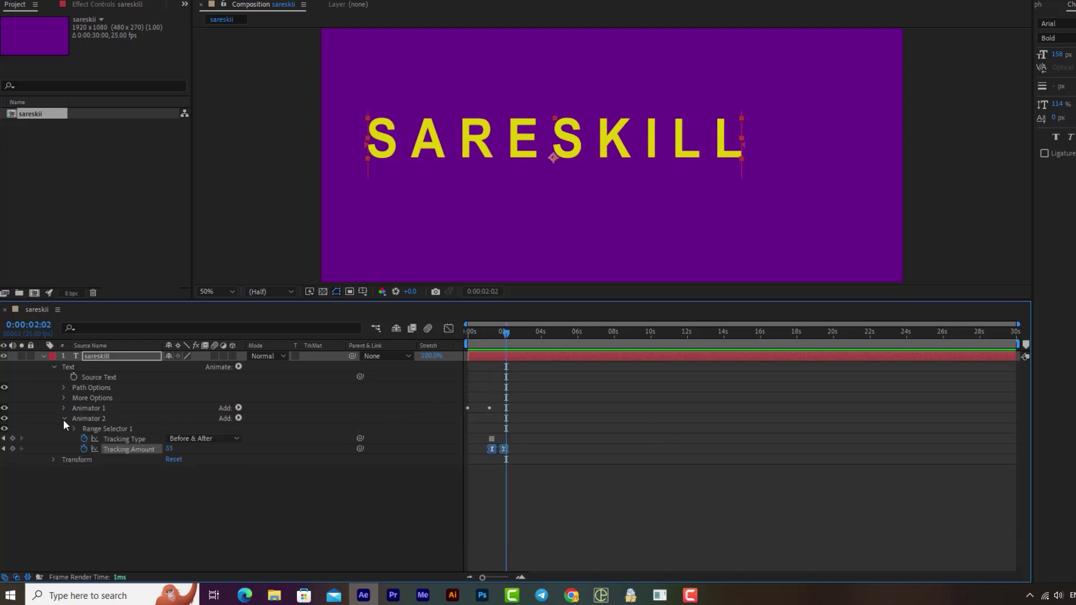
{"action": "left_click", "coordinate": [64, 419]}
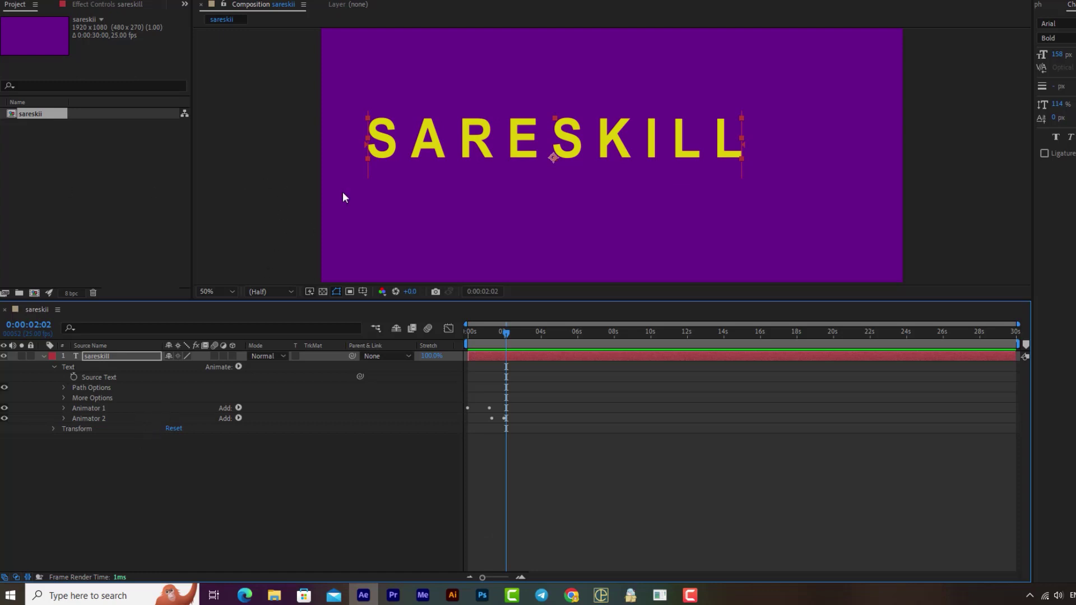
- Draw a straight vertical line with the Pen tool just after the last L of SARESKILL, as a new shape layer
{"action": "left_click", "coordinate": [273, 198]}
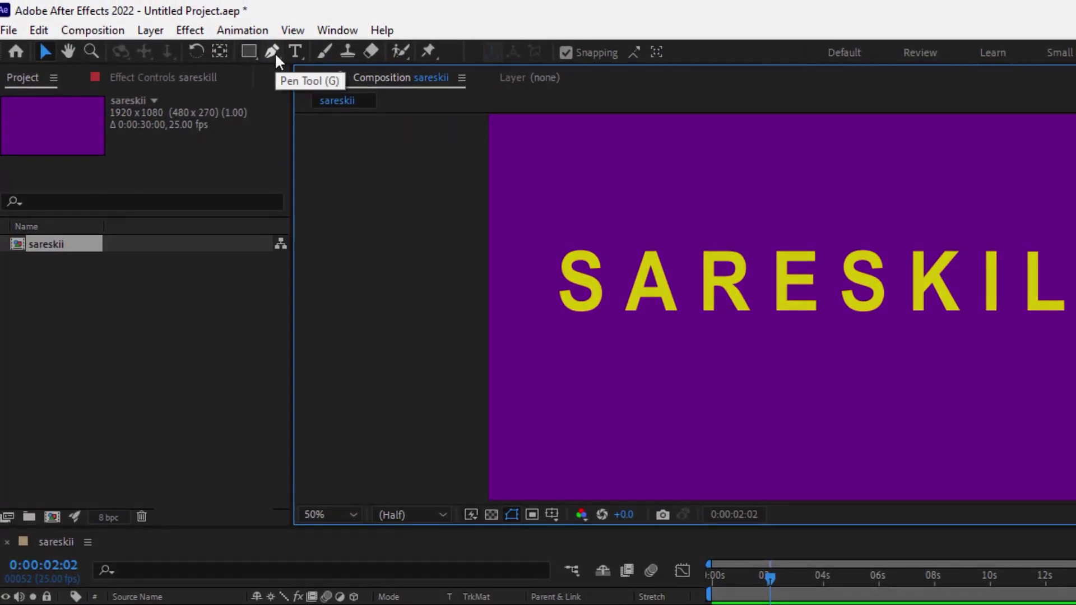
{"action": "left_click", "coordinate": [272, 51]}
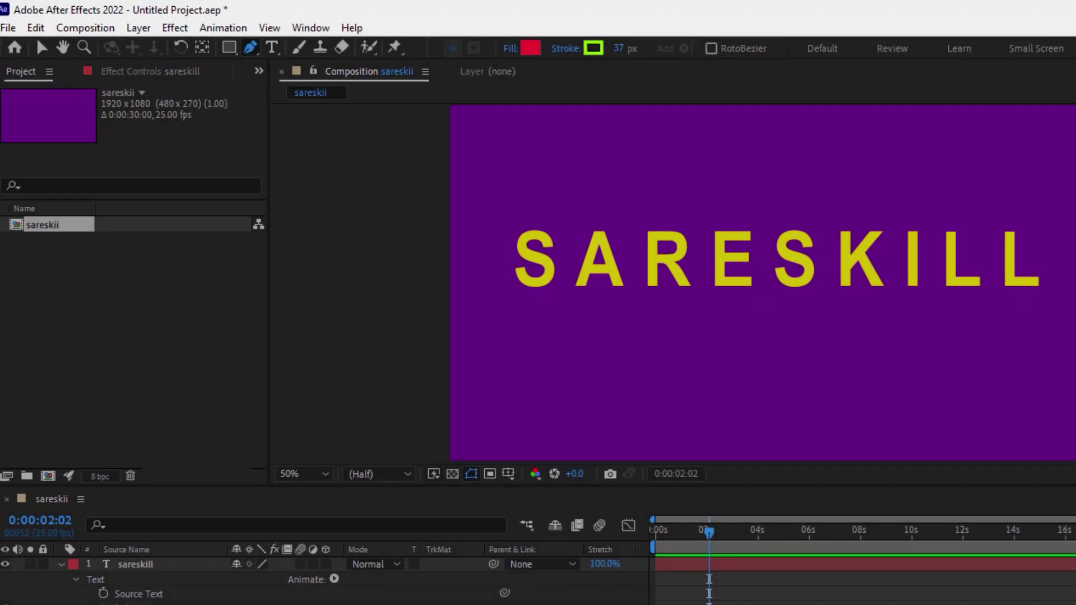
{"action": "left_click", "coordinate": [927, 159]}
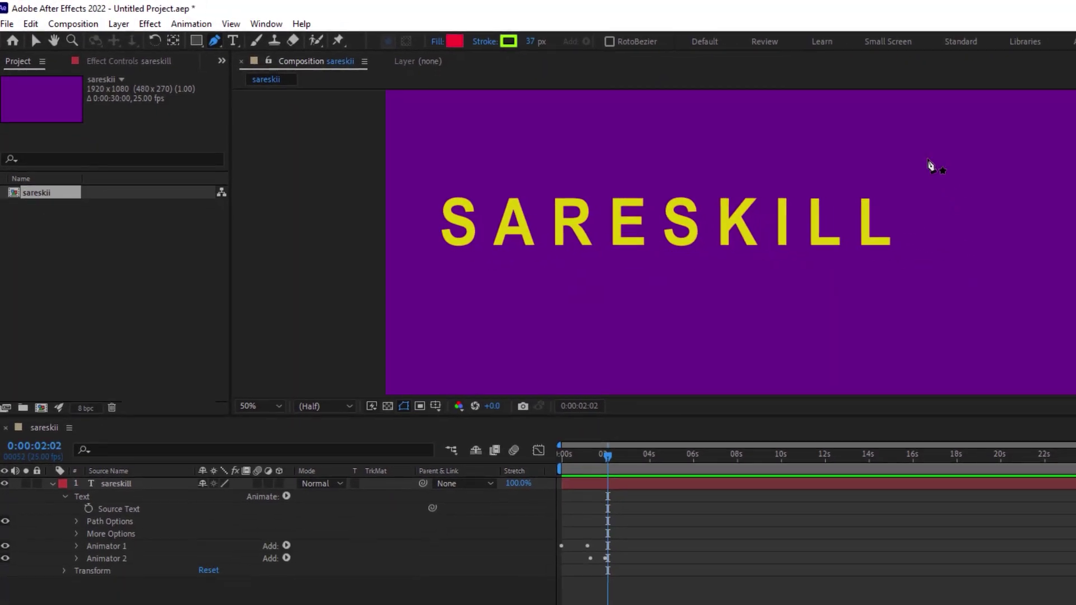
{"action": "left_click", "coordinate": [939, 311], "text": "shift"}
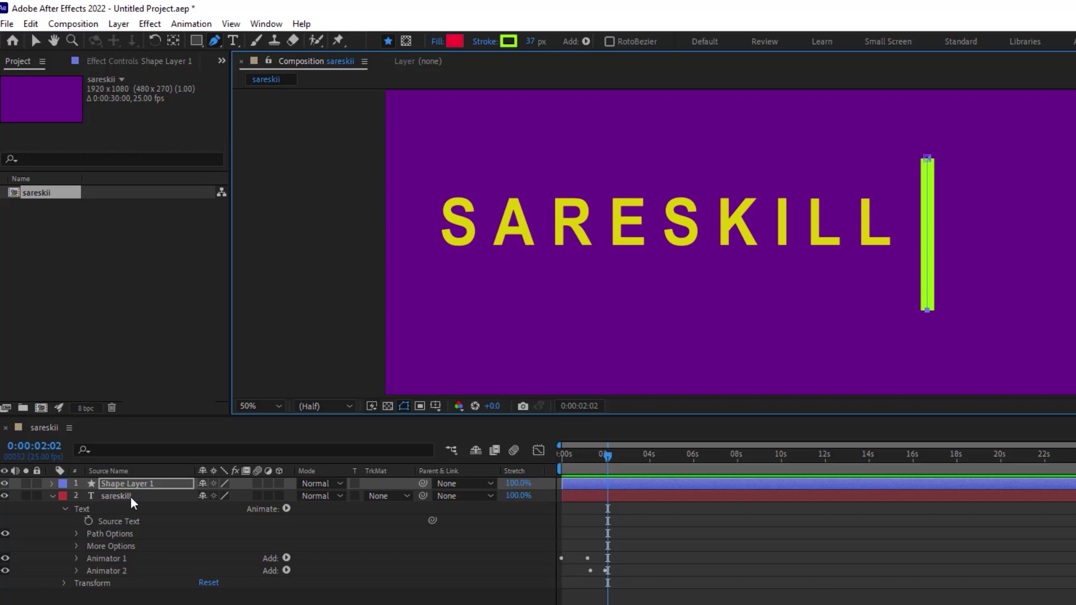
- Set the Line Cap of Stroke 1 in Shape Layer 1 to Round Cap
{"action": "left_click", "coordinate": [52, 483]}
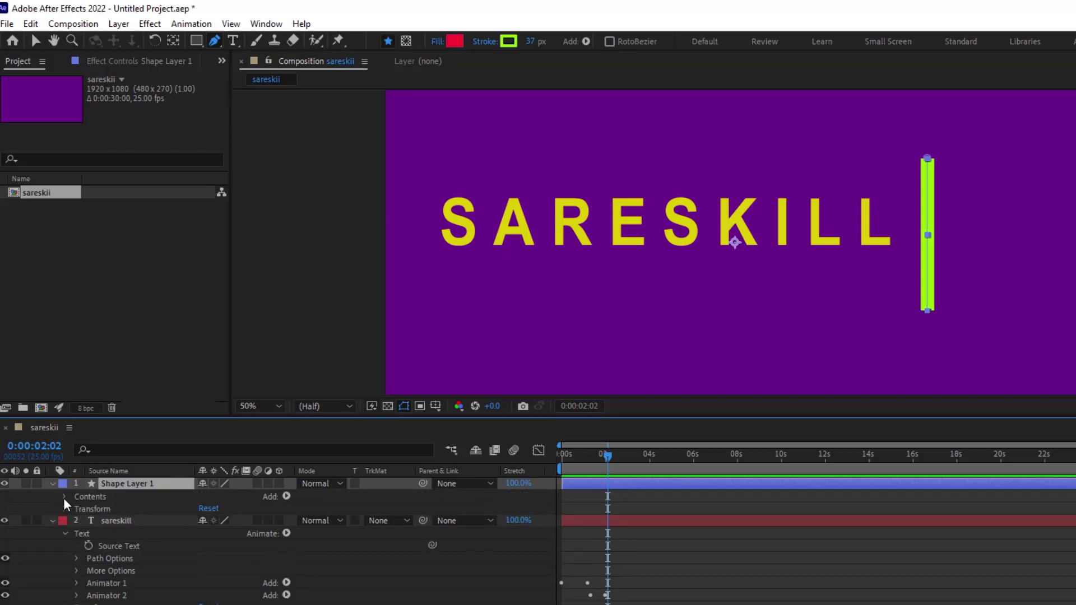
{"action": "left_click", "coordinate": [65, 496]}
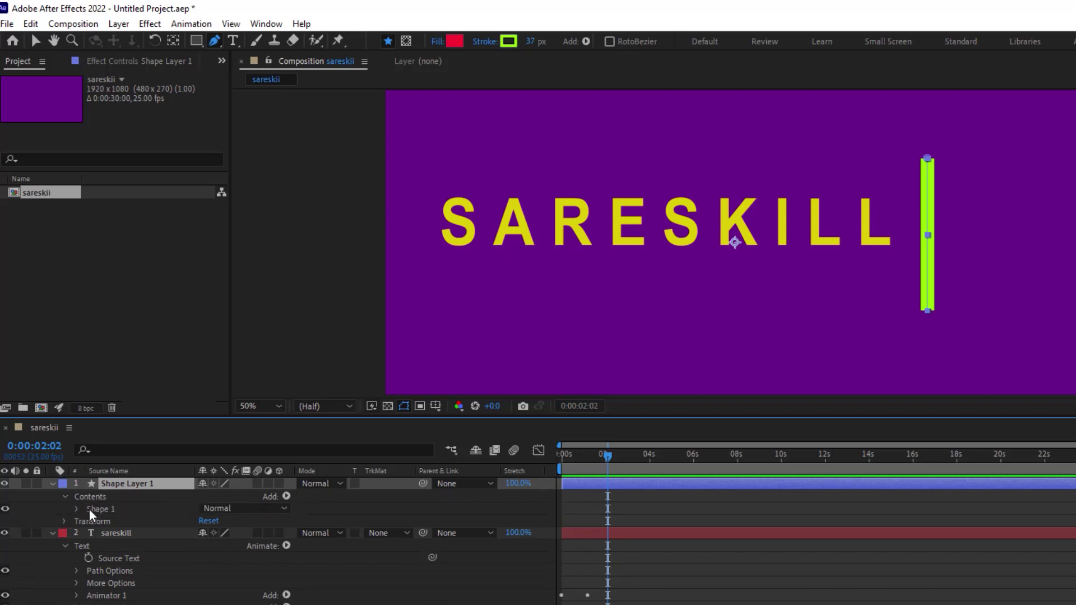
{"action": "left_click", "coordinate": [80, 507]}
{"action": "left_click", "coordinate": [77, 509]}
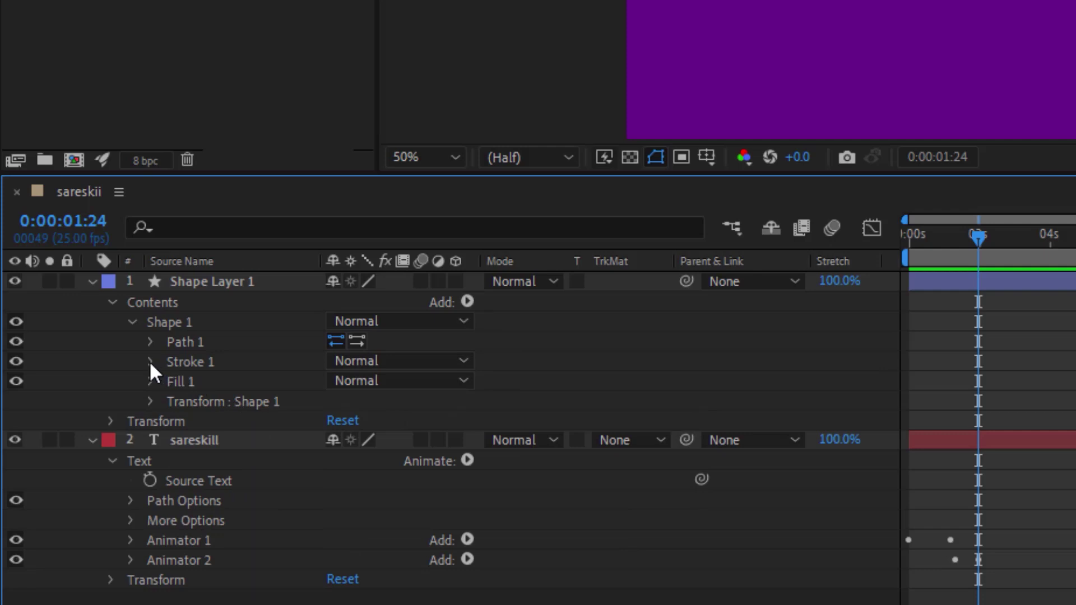
{"action": "left_click", "coordinate": [150, 361]}
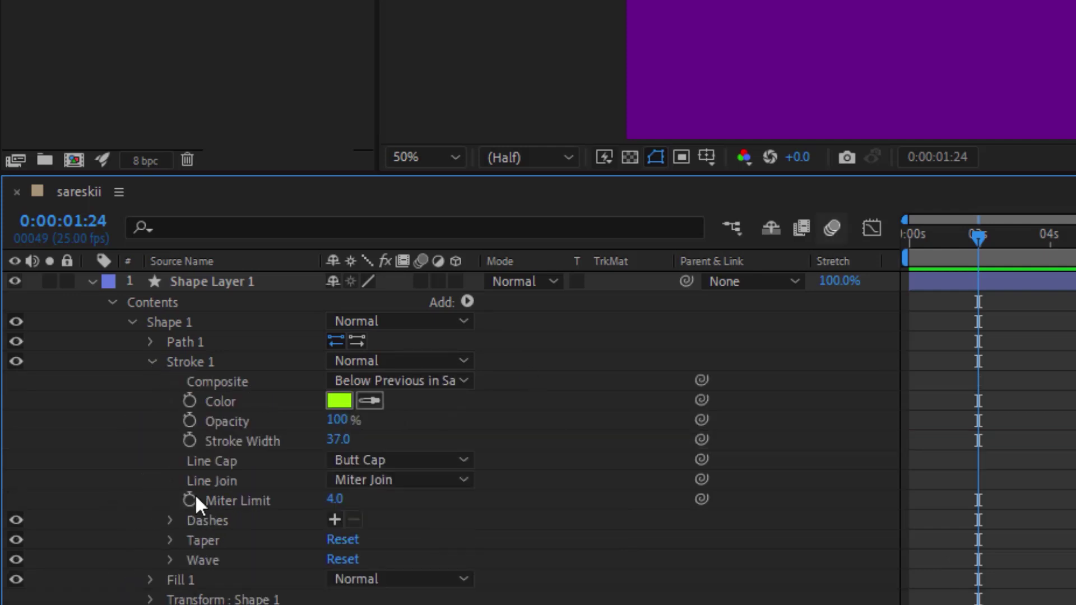
{"action": "left_click", "coordinate": [392, 462]}
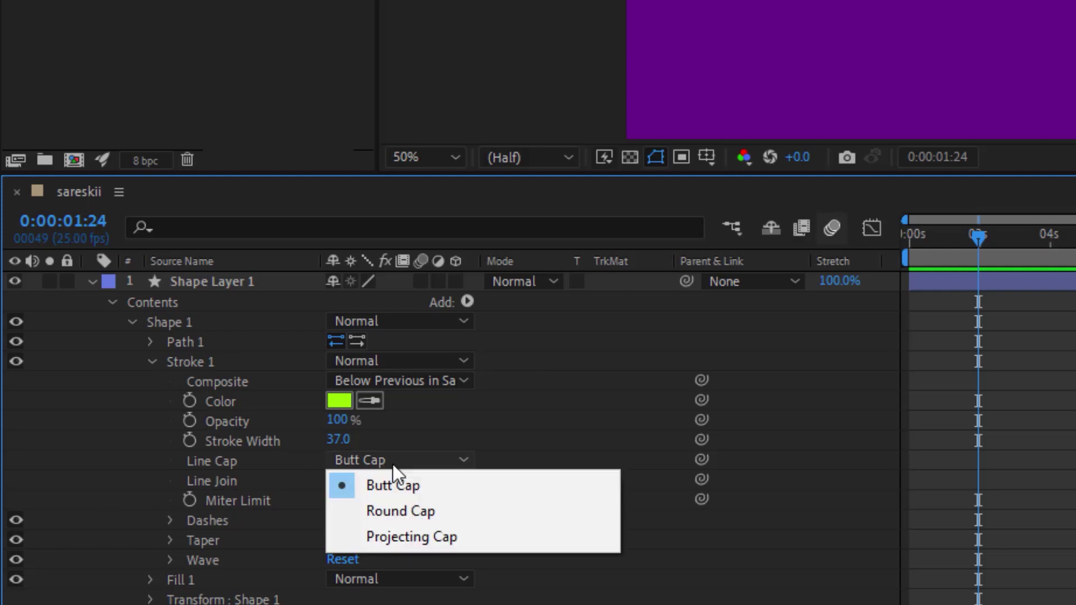
{"action": "left_click", "coordinate": [376, 513]}
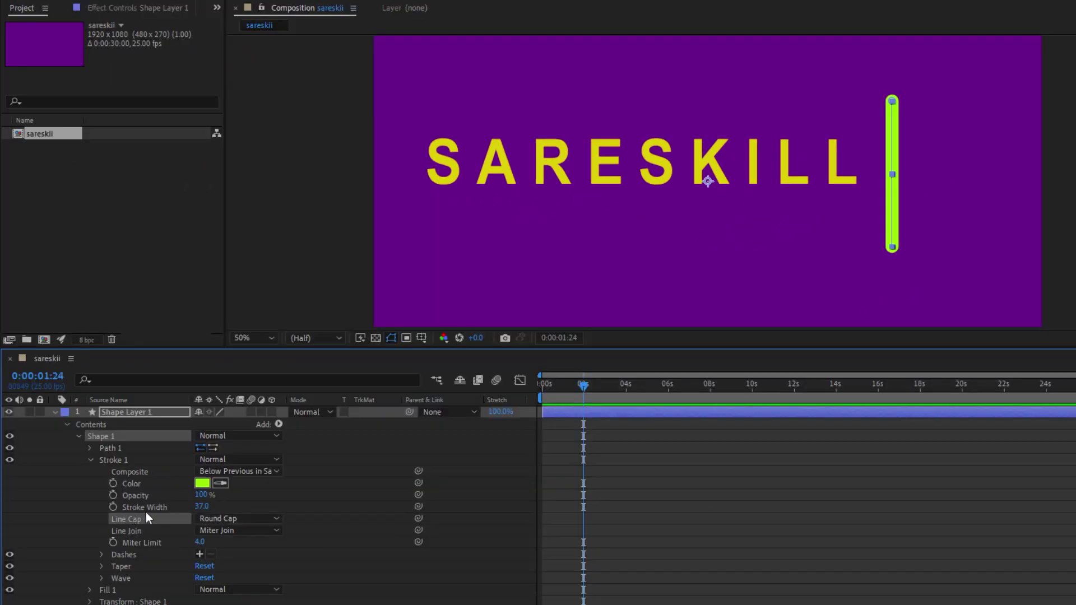
- Set the Stroke Width of the vertical line to 25
{"action": "left_click", "coordinate": [202, 507]}
{"action": "key", "text": "Return"}
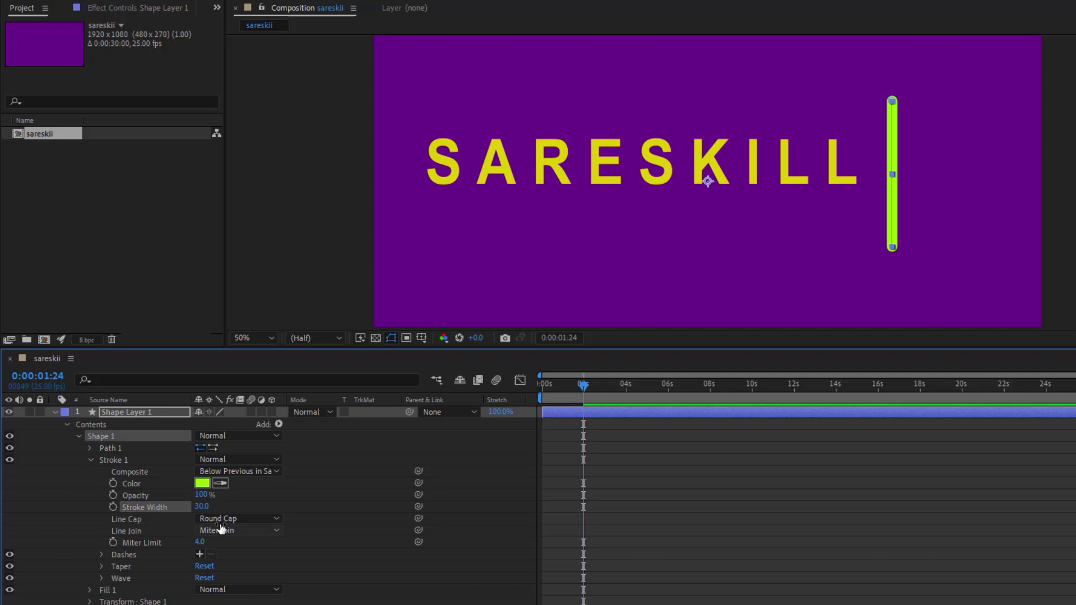
{"action": "left_click_drag", "start_coordinate": [201, 506], "coordinate": [204, 502]}
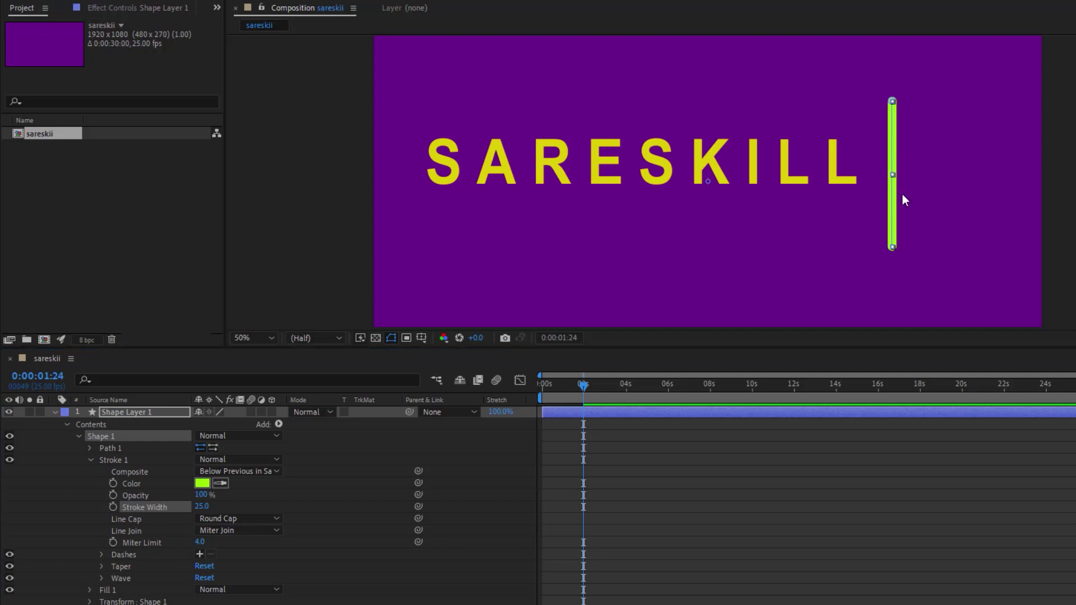
- Move the vertical line closer to the last letter and shorten it evenly at both ends
{"action": "left_click_drag", "start_coordinate": [893, 176], "coordinate": [876, 177]}
{"action": "left_click_drag", "start_coordinate": [877, 105], "coordinate": [876, 116]}
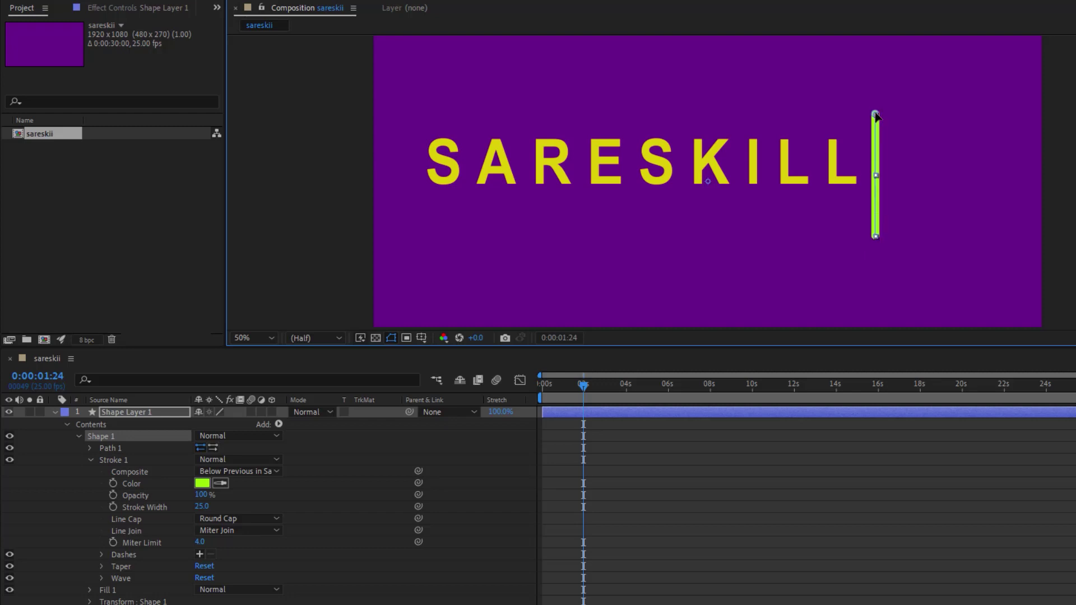
{"action": "left_click_drag", "start_coordinate": [875, 157], "coordinate": [875, 161]}
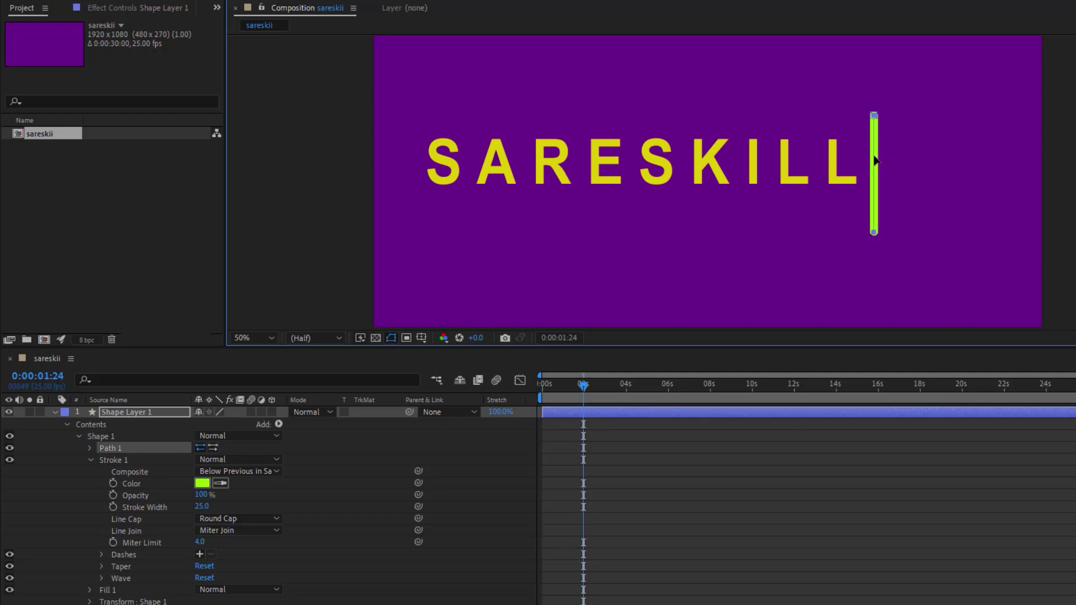
- Match the vertical line's stroke color to the yellow of the SARESKILL text
{"action": "left_click", "coordinate": [202, 483]}
{"action": "left_click", "coordinate": [496, 157]}
{"action": "left_click", "coordinate": [598, 160]}
{"action": "left_click", "coordinate": [517, 89]}
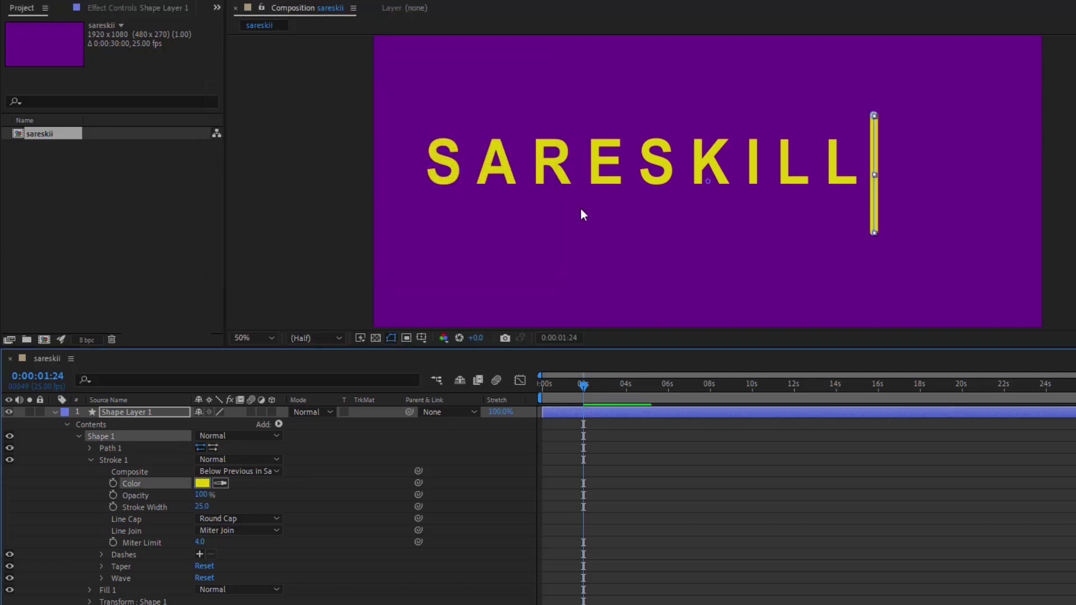
- Add Trim Paths to Shape 1 of Shape Layer 1 and expand its properties
{"action": "left_click", "coordinate": [90, 460]}
{"action": "left_click", "coordinate": [82, 437]}
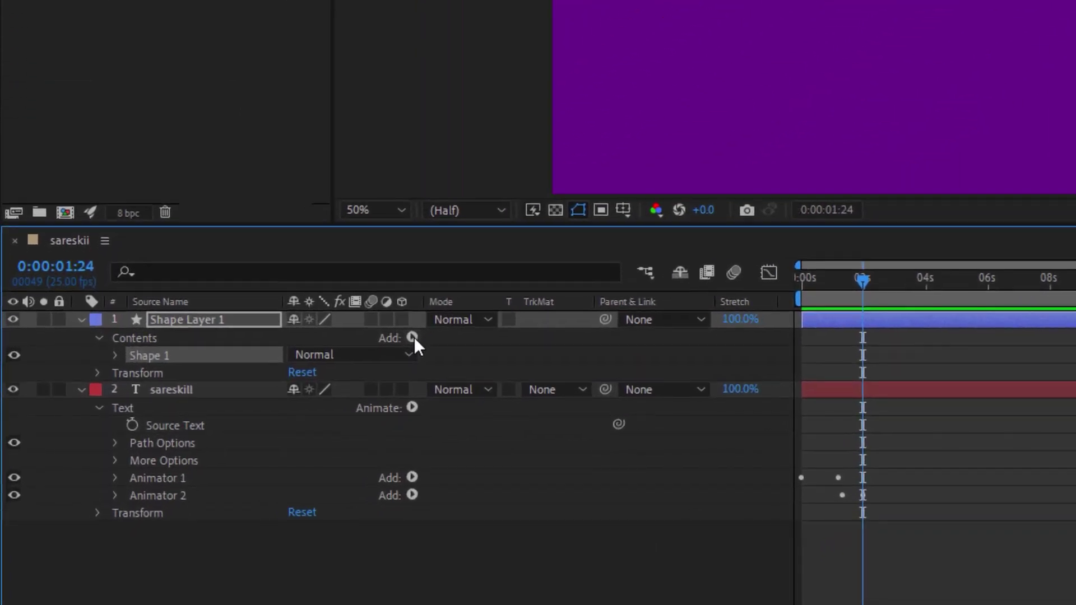
{"action": "left_click", "coordinate": [412, 338]}
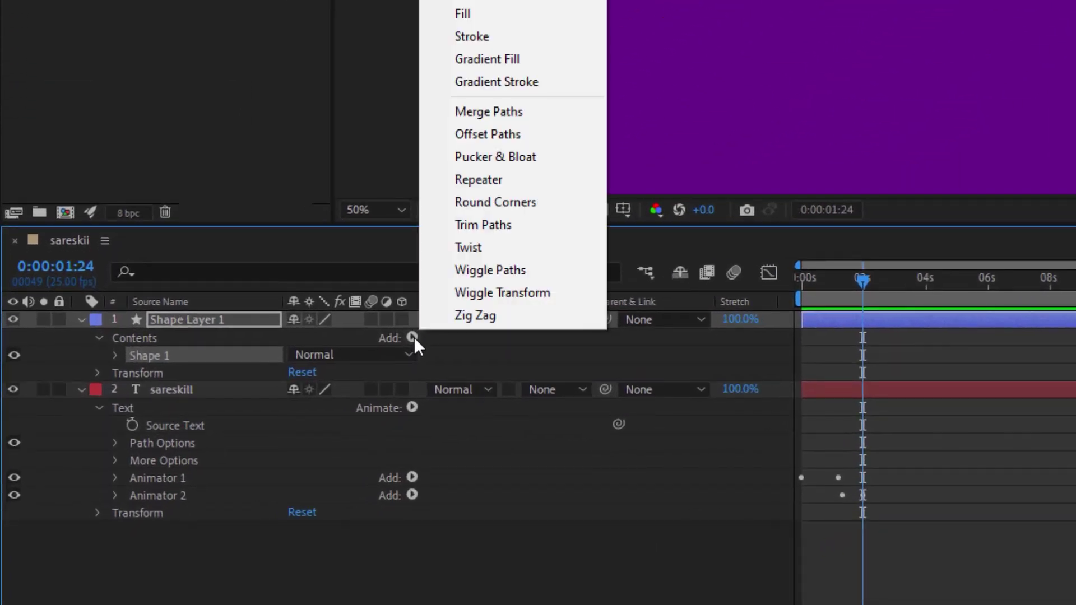
{"action": "left_click", "coordinate": [495, 225]}
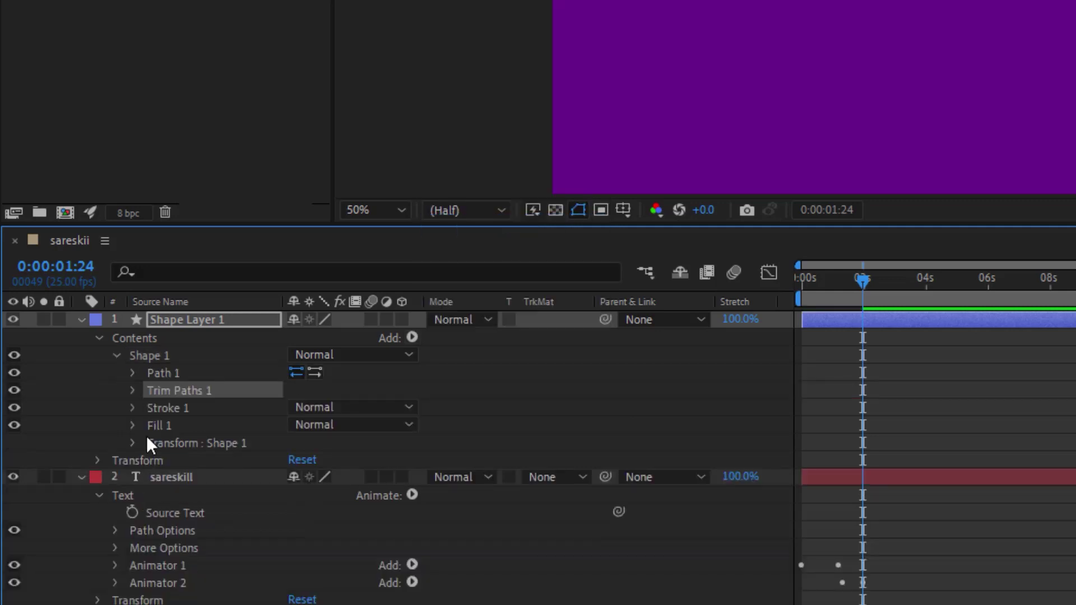
{"action": "left_click", "coordinate": [133, 390]}
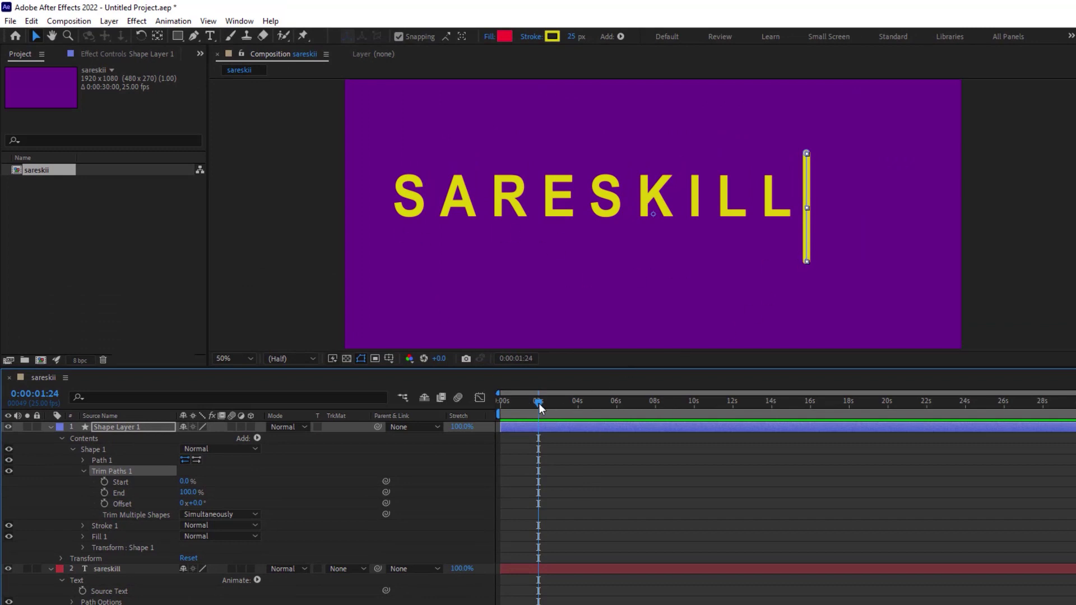
- Set Trim Paths Start and End to 50% and keyframe both at 0:00:01:24
{"action": "left_click", "coordinate": [187, 482]}
{"action": "type", "text": "50"}
{"action": "key", "text": "Return"}
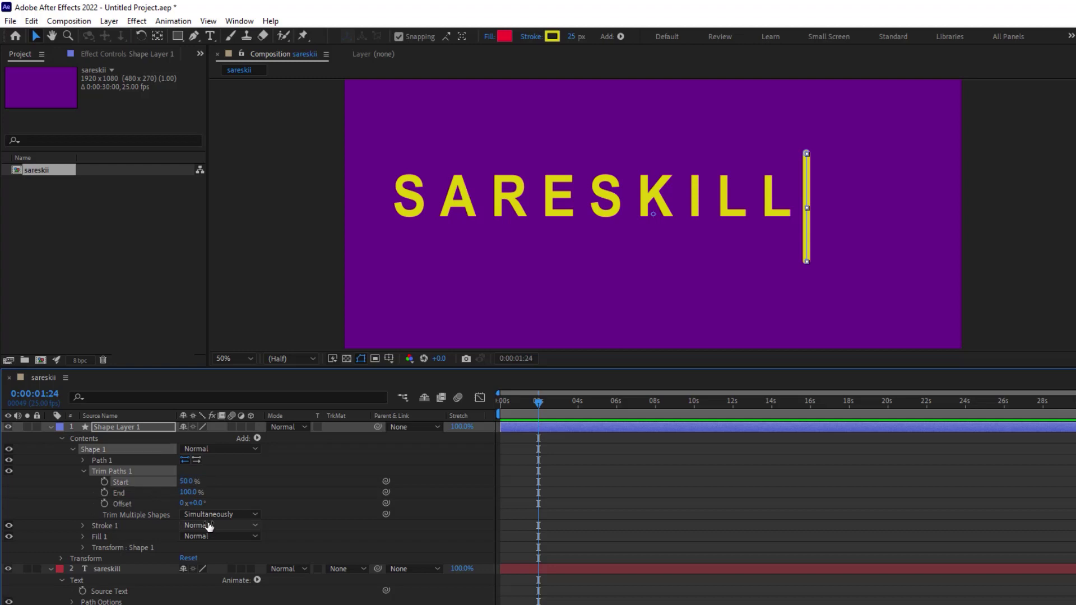
{"action": "left_click", "coordinate": [188, 492]}
{"action": "type", "text": "50"}
{"action": "key", "text": "Return"}
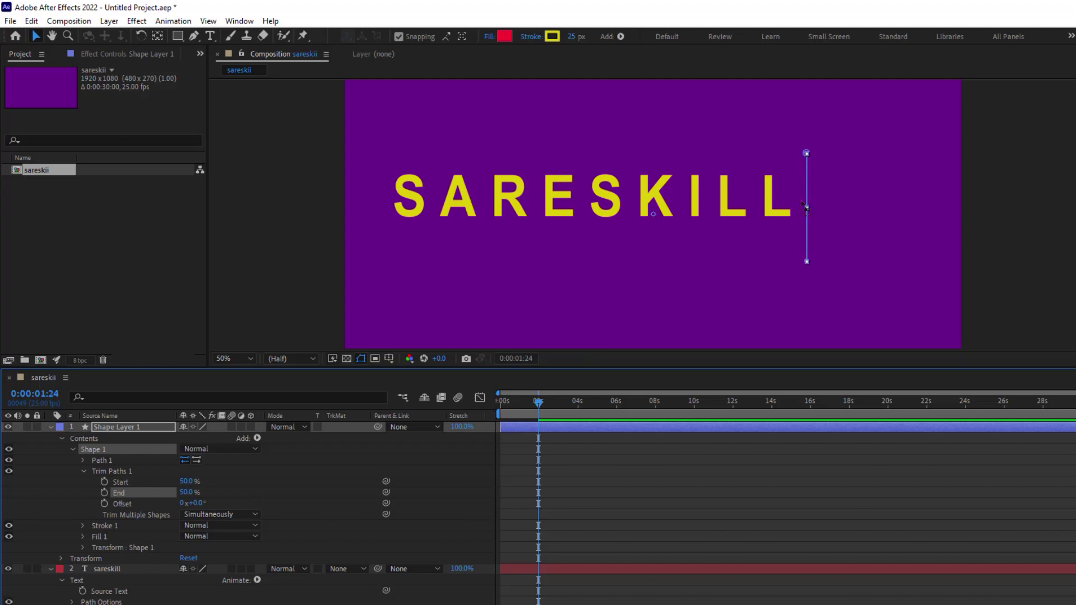
{"action": "left_click", "coordinate": [104, 482]}
{"action": "left_click", "coordinate": [104, 492]}
- At 0:00:02:15, keyframe Trim Paths Start at 0% and End at 100%
{"action": "left_click_drag", "start_coordinate": [537, 401], "coordinate": [550, 402]}
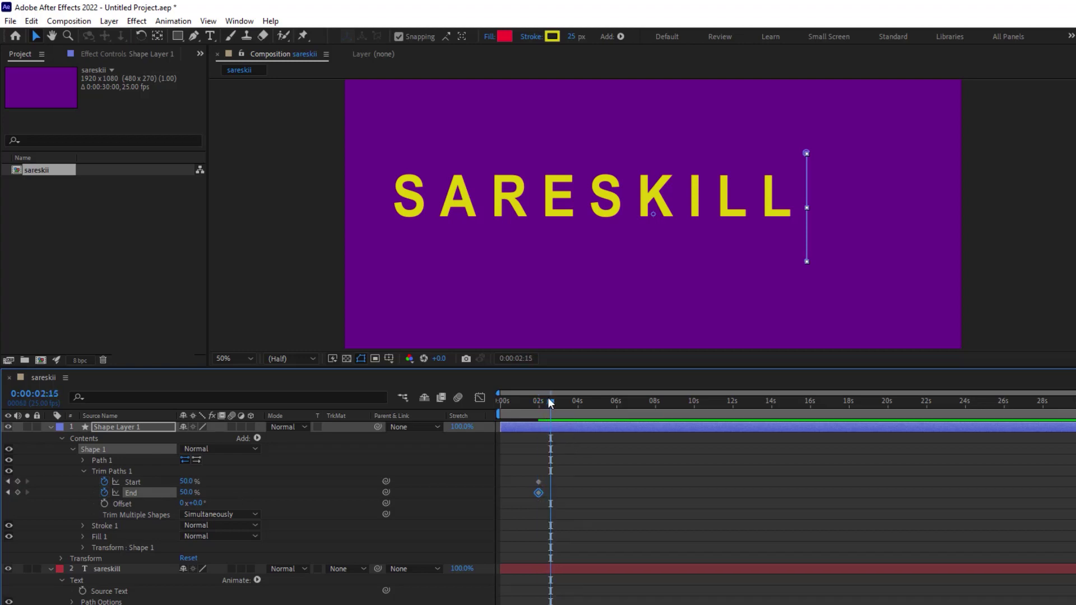
{"action": "left_click", "coordinate": [187, 482]}
{"action": "type", "text": "0"}
{"action": "key", "text": "Return"}
{"action": "left_click", "coordinate": [187, 492]}
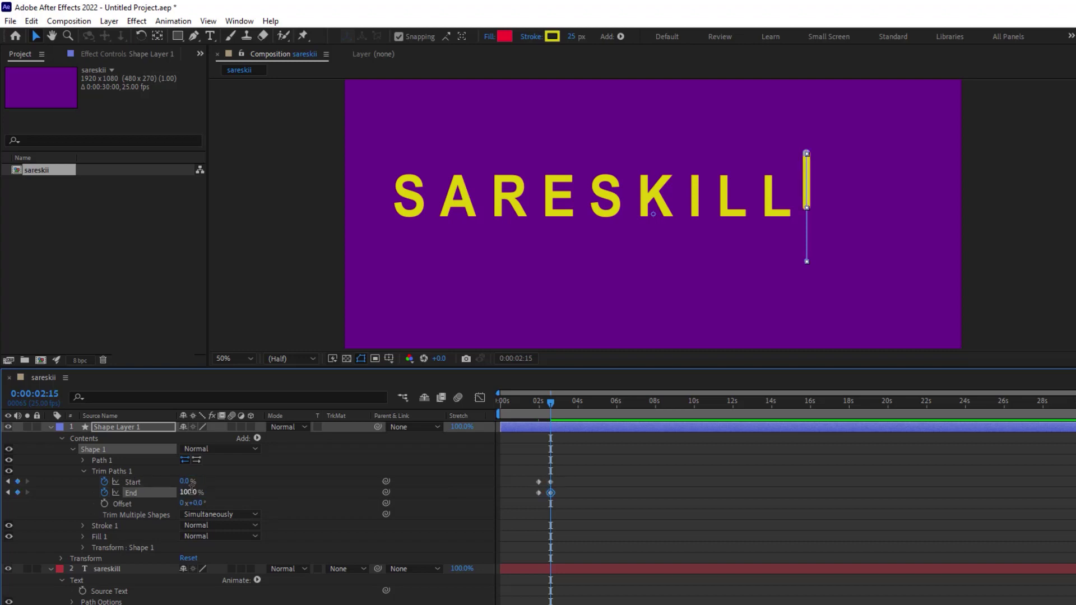
{"action": "key", "text": "Return"}
{"action": "left_click_drag", "start_coordinate": [182, 480], "coordinate": [185, 483]}
{"action": "left_click", "coordinate": [185, 493]}
{"action": "key", "text": "Return"}
- Preview the line growing from its center, starting just before the first Trim Paths keyframes
{"action": "left_click_drag", "start_coordinate": [550, 400], "coordinate": [537, 404]}
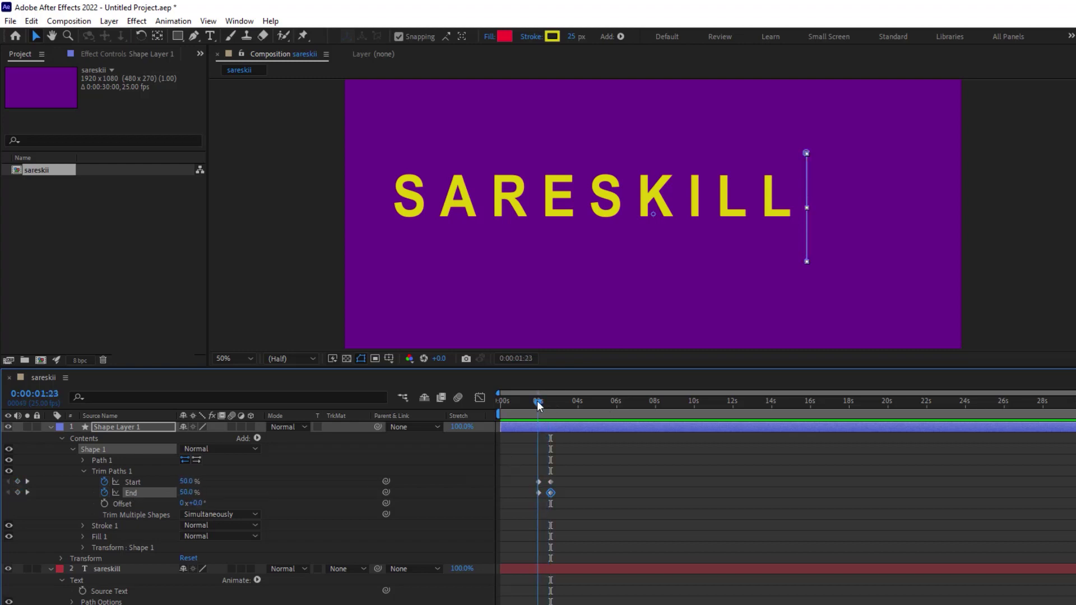
{"action": "key", "text": "space"}
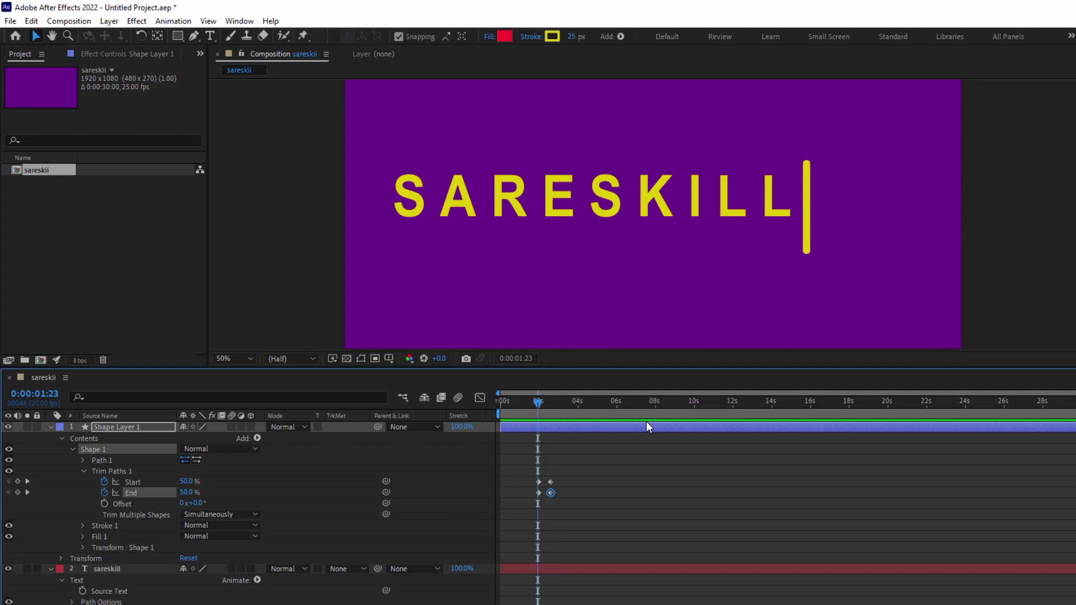
{"action": "key", "text": "space"}
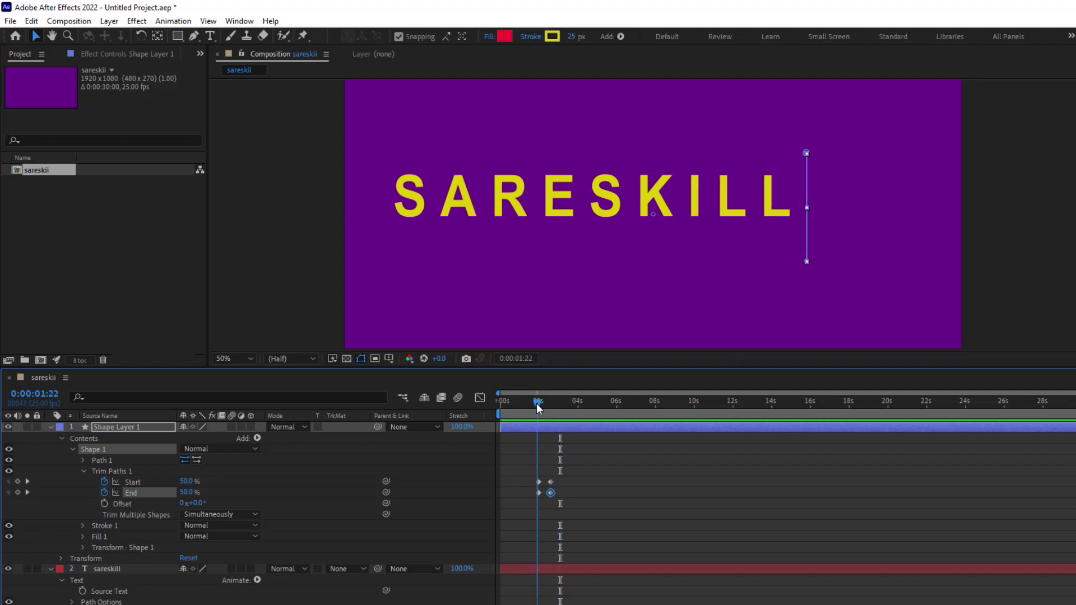
- Move the ending Start and End keyframes of Trim Paths earlier in time and preview the line's faster growth
{"action": "left_click", "coordinate": [822, 199]}
{"action": "key", "text": "Page_Down"}
{"action": "left_click_drag", "start_coordinate": [569, 476], "coordinate": [544, 493]}
{"action": "left_click_drag", "start_coordinate": [556, 399], "coordinate": [537, 404]}
{"action": "key", "text": "space"}
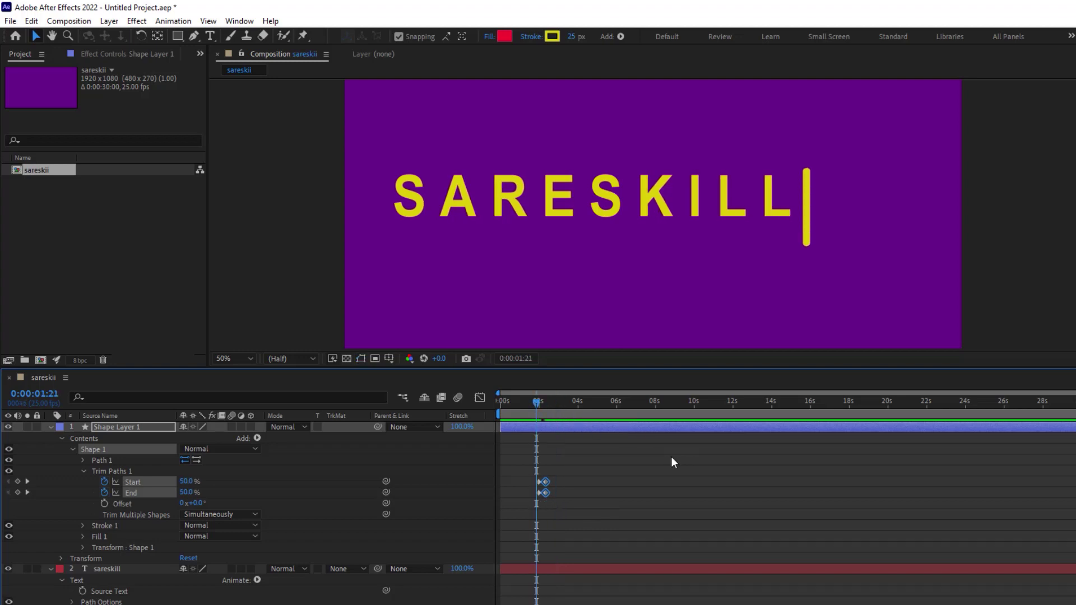
{"action": "key", "text": "space"}
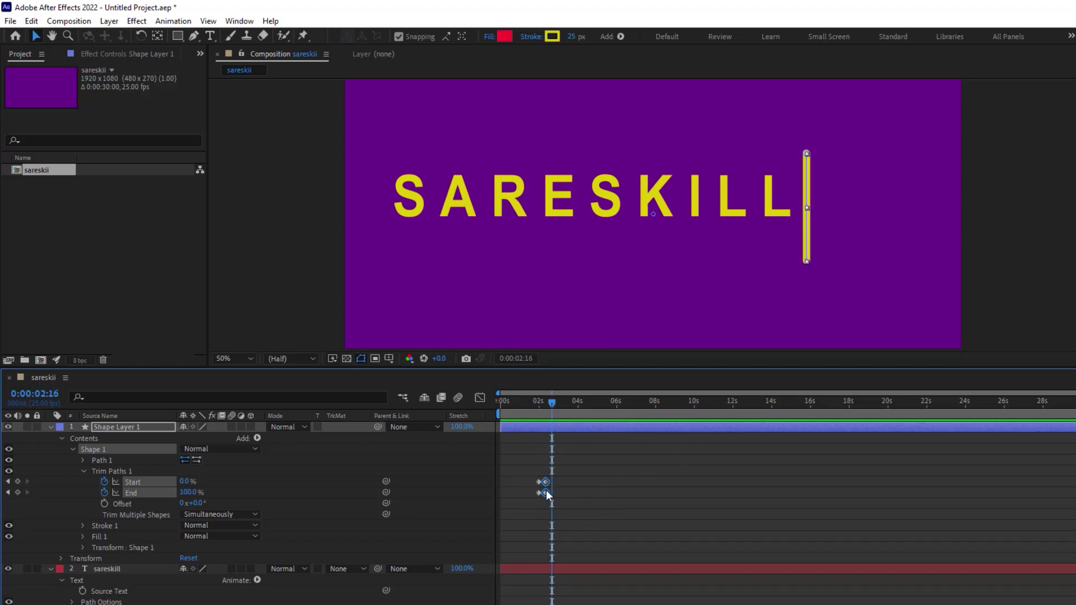
- Shift the ending Trim Paths Start and End keyframes further back to about 0:00:02:05 and preview the line from 0:00:01:24
{"action": "left_click_drag", "start_coordinate": [546, 489], "coordinate": [542, 493]}
{"action": "key", "text": "equal"}
{"action": "key", "text": "equal"}
{"action": "key", "text": "equal"}
{"action": "key", "text": "equal"}
{"action": "key", "text": "equal"}
{"action": "key", "text": "equal"}
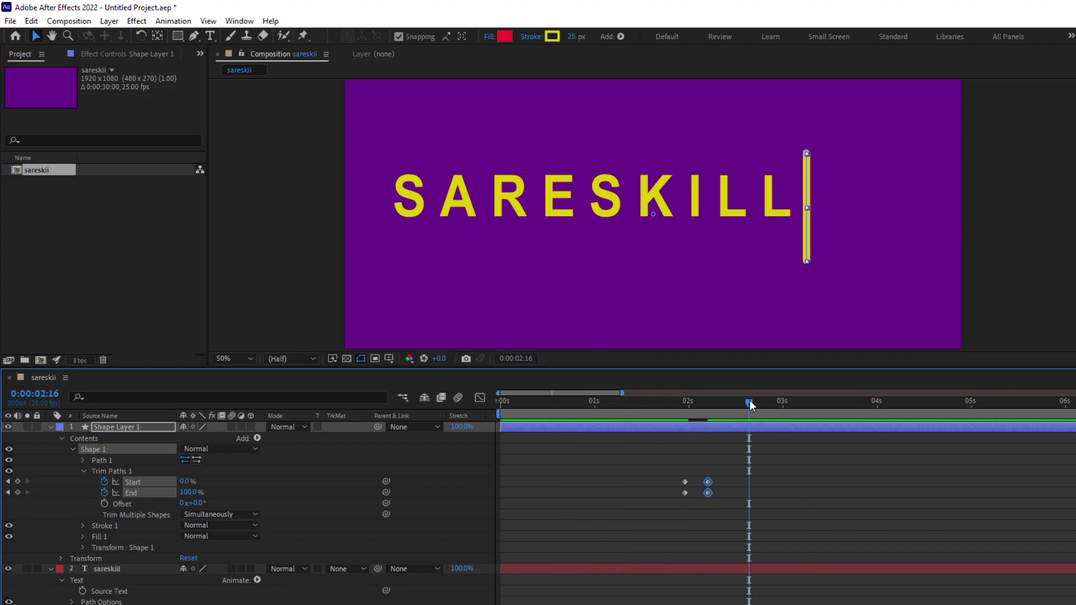
{"action": "left_click_drag", "start_coordinate": [749, 400], "coordinate": [687, 411]}
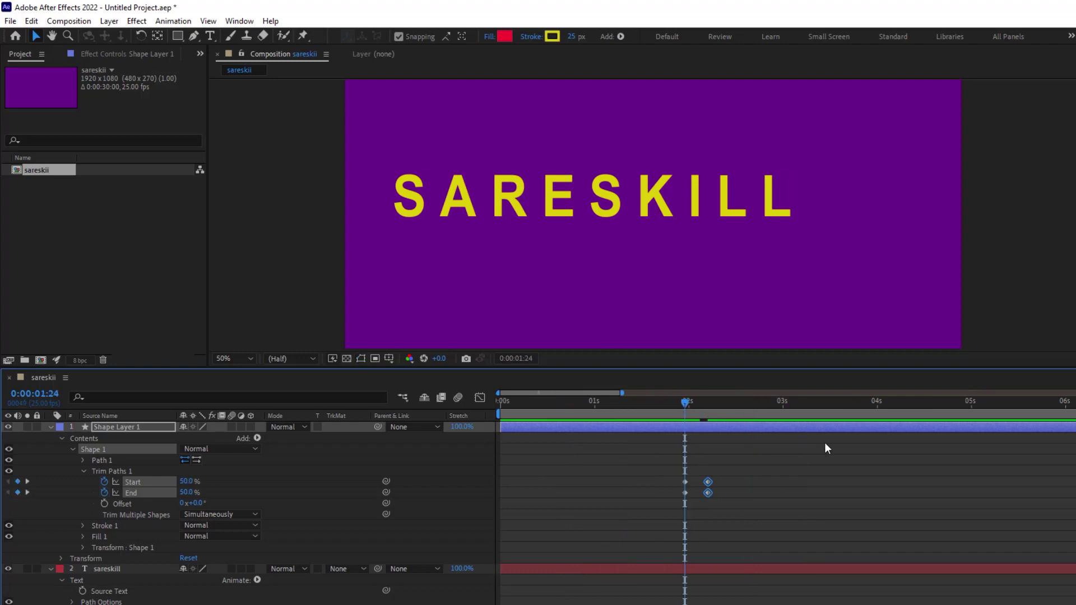
{"action": "key", "text": "space"}
{"action": "key", "text": "space"}
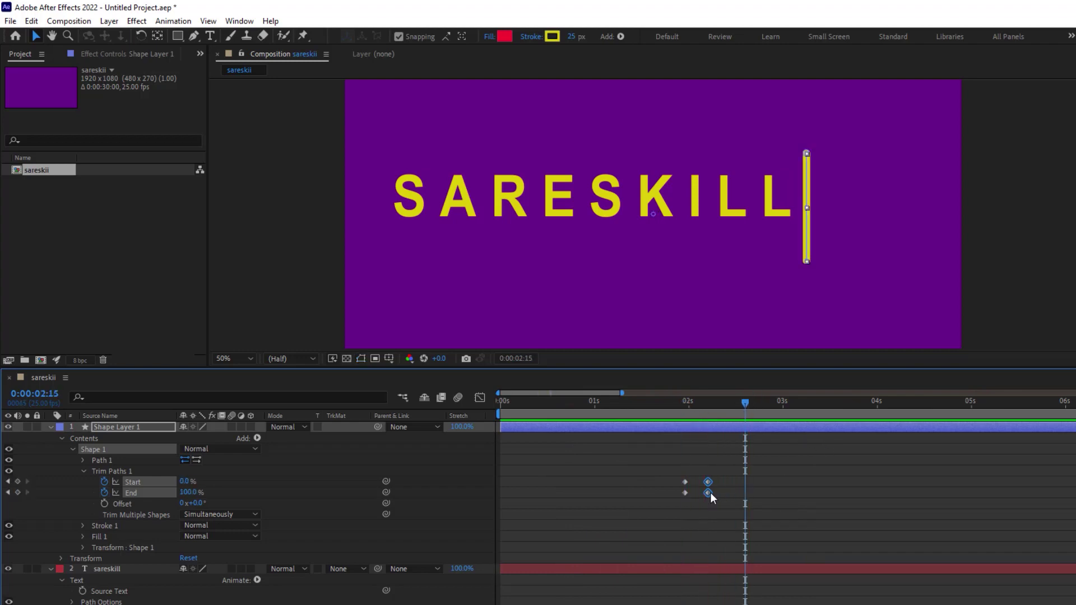
- Apply Easy Ease to all four Trim Paths Start and End keyframes and show their speed curves in the Graph Editor
{"action": "left_click_drag", "start_coordinate": [722, 471], "coordinate": [675, 498]}
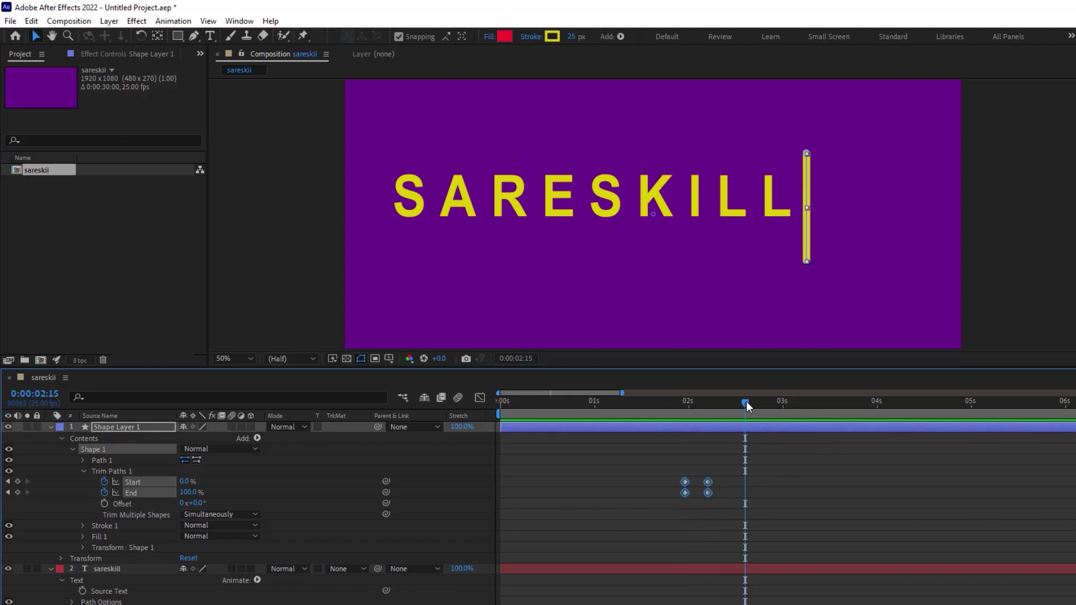
{"action": "right_click", "coordinate": [708, 493]}
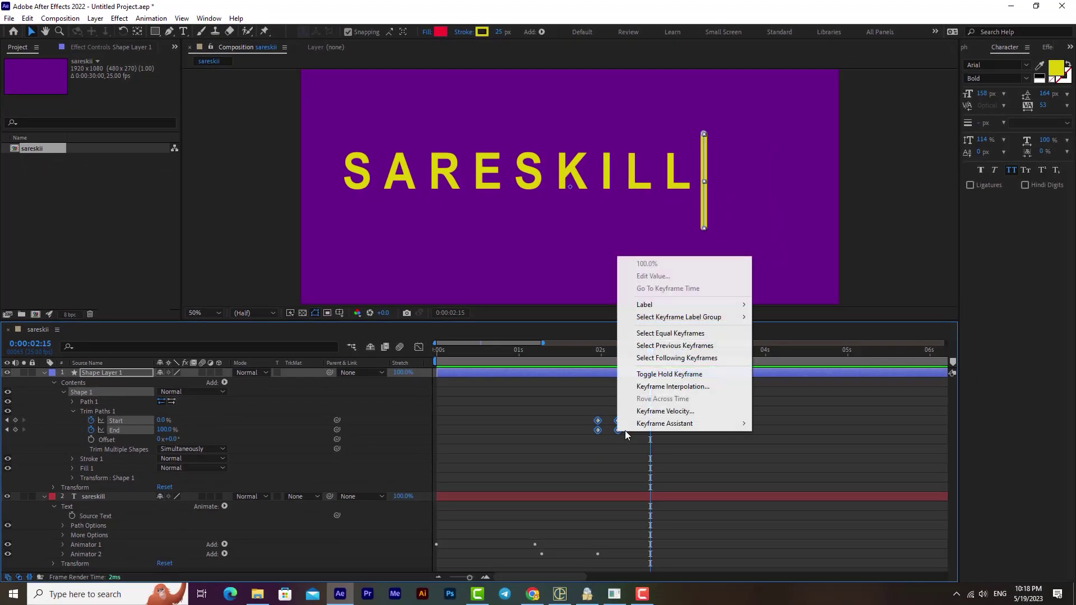
{"action": "mouse_move", "coordinate": [664, 424]}
{"action": "left_click", "coordinate": [796, 464]}
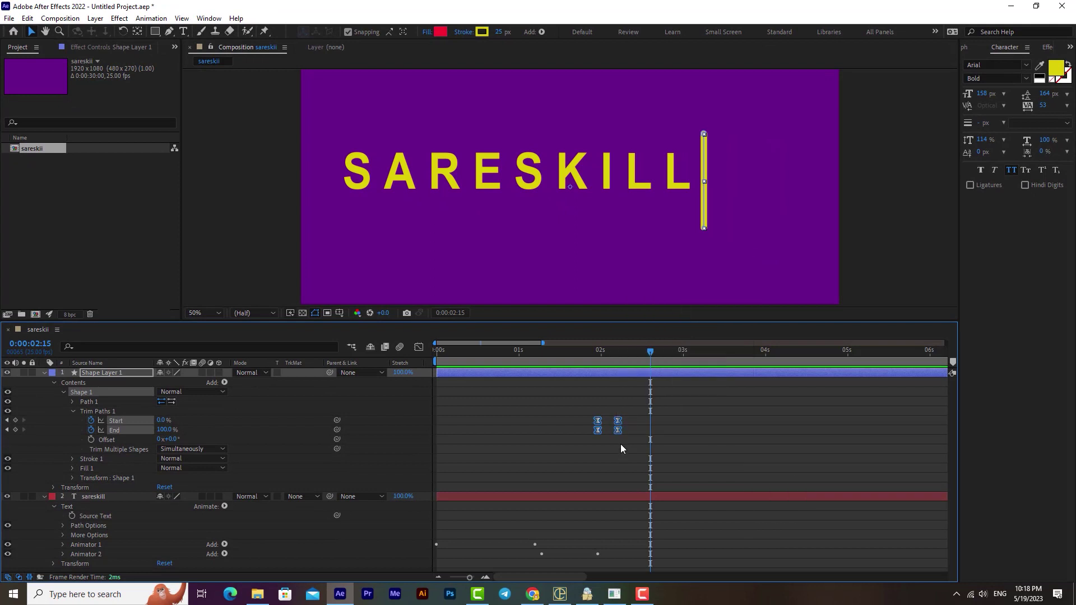
{"action": "left_click", "coordinate": [418, 347]}
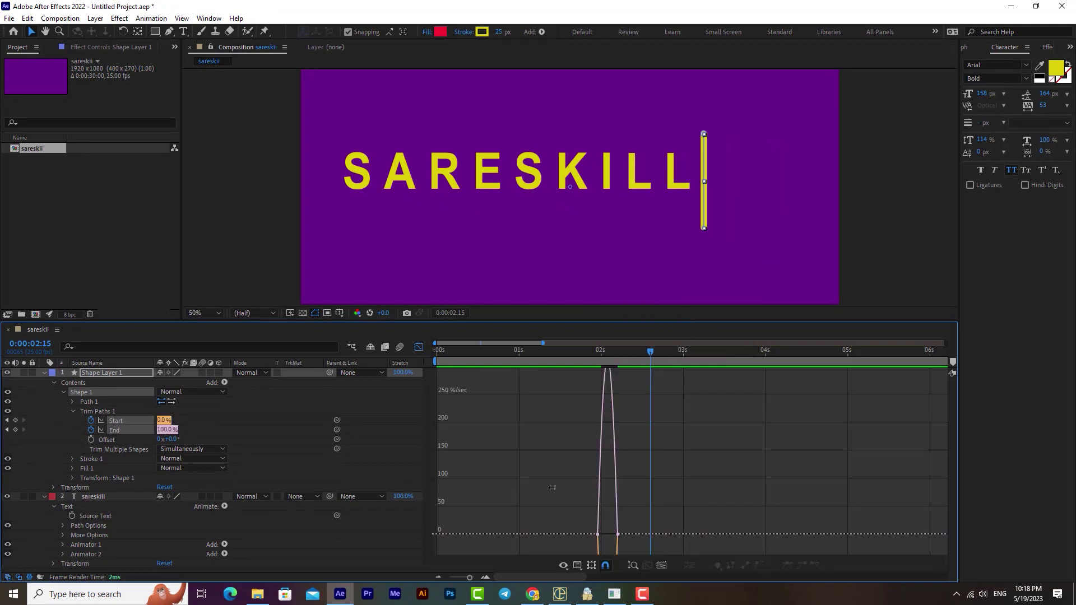
- Switch from the Graph Editor back to the layer keyframe view and scrub the line's growth around 0:00:01:21
{"action": "left_click_drag", "start_coordinate": [641, 535], "coordinate": [606, 536]}
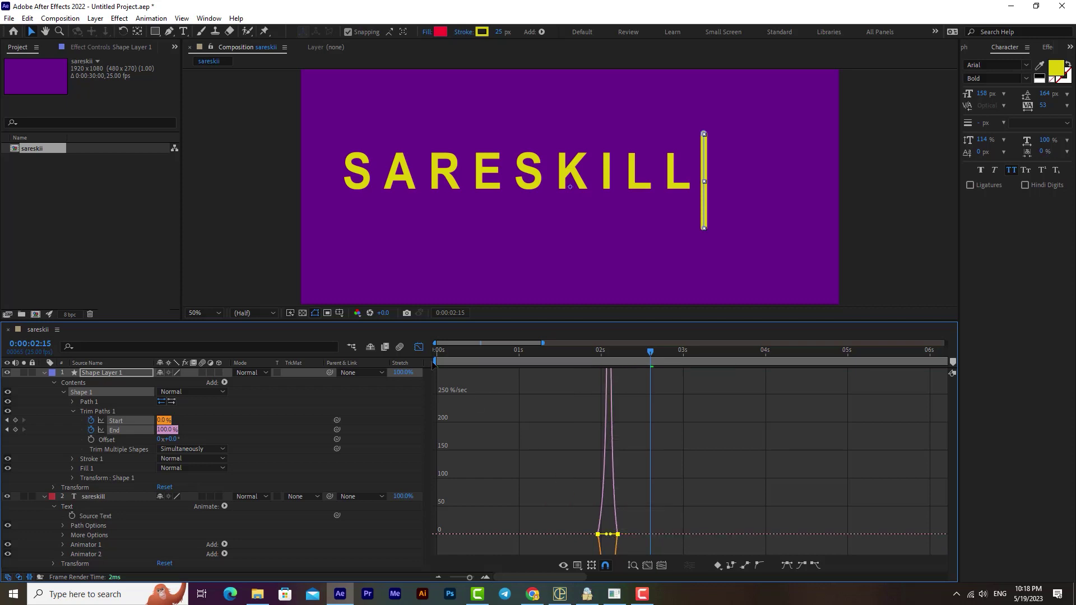
{"action": "left_click", "coordinate": [418, 348]}
{"action": "left_click_drag", "start_coordinate": [626, 349], "coordinate": [588, 351]}
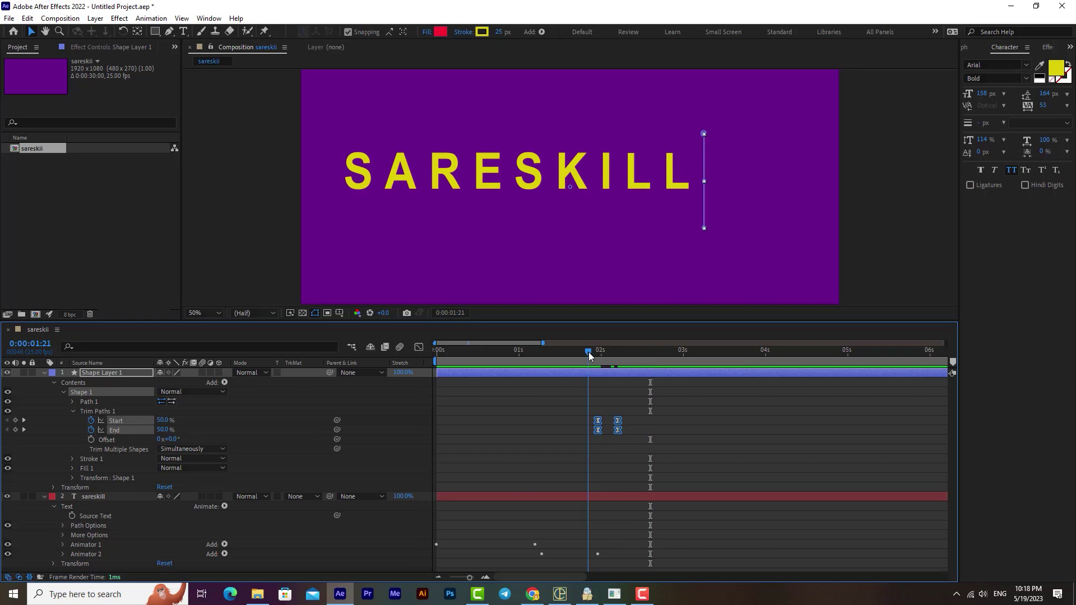
{"action": "left_click", "coordinate": [661, 354]}
- Move the ending Trim Paths Start and End keyframes slightly later and preview the line's growth from 0:00:01:24
{"action": "left_click_drag", "start_coordinate": [630, 405], "coordinate": [623, 433]}
{"action": "left_click", "coordinate": [597, 359]}
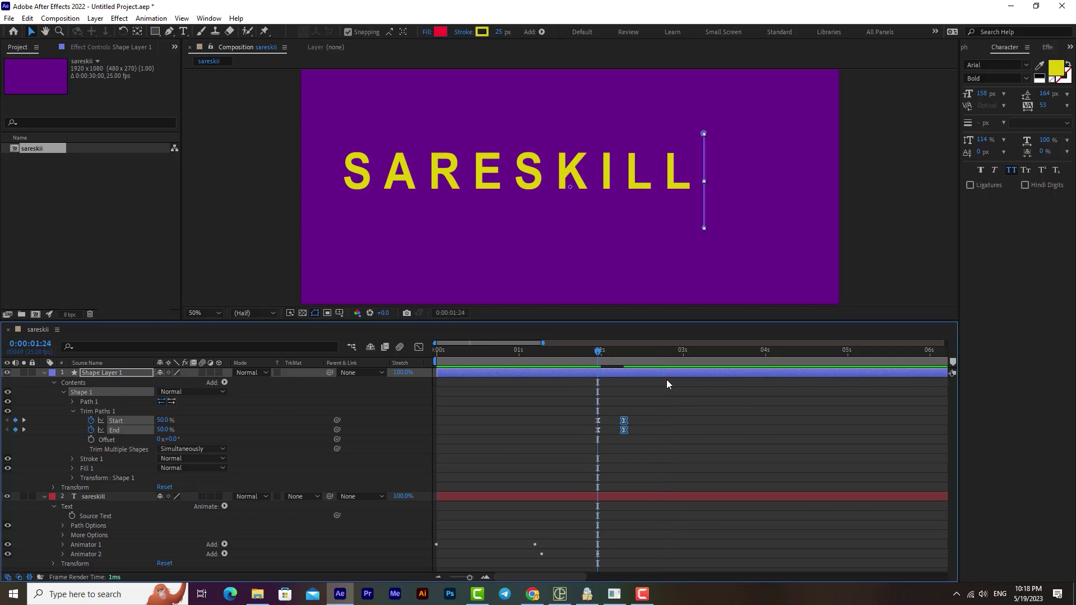
{"action": "key", "text": "space"}
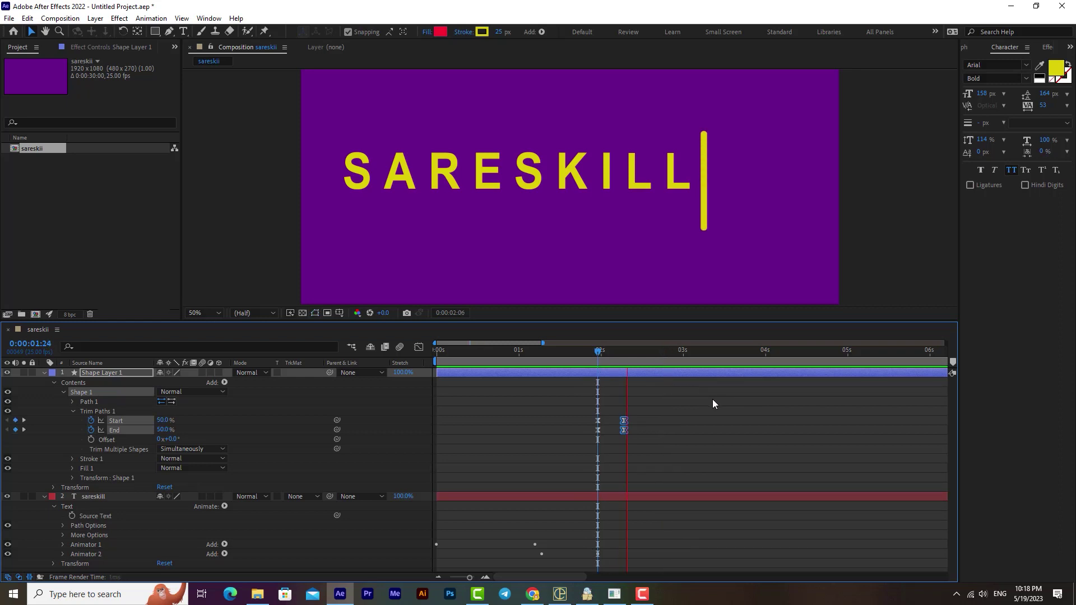
{"action": "key", "text": "space"}
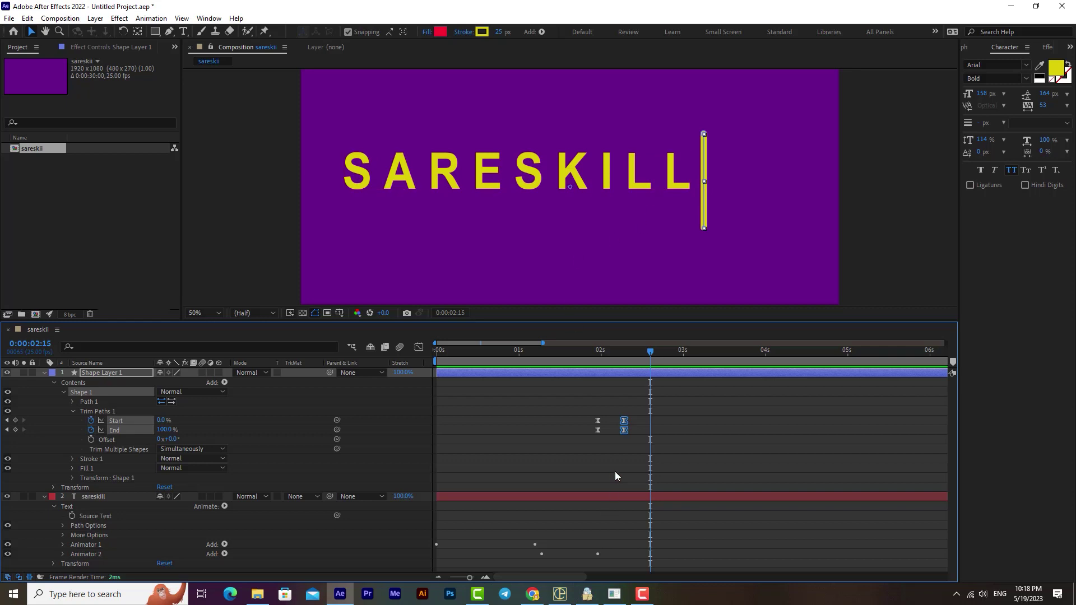
- Show Shape Layer 1's Transform properties and set its first Position keyframe at 0:00:02:08
{"action": "key", "text": "ctrl+grave"}
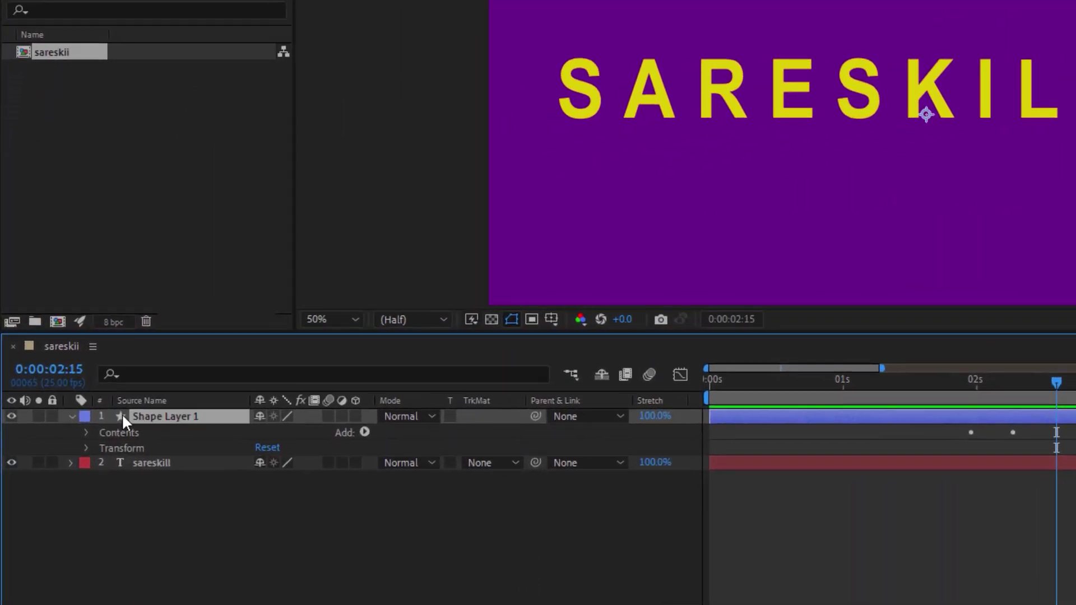
{"action": "left_click", "coordinate": [86, 449]}
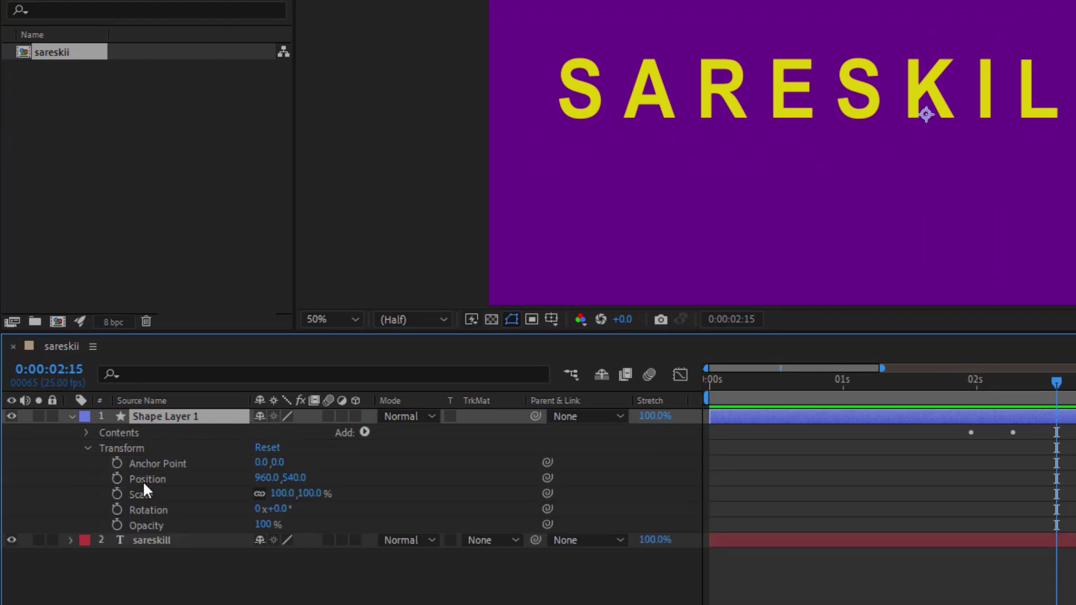
{"action": "left_click_drag", "start_coordinate": [1056, 383], "coordinate": [1034, 384]}
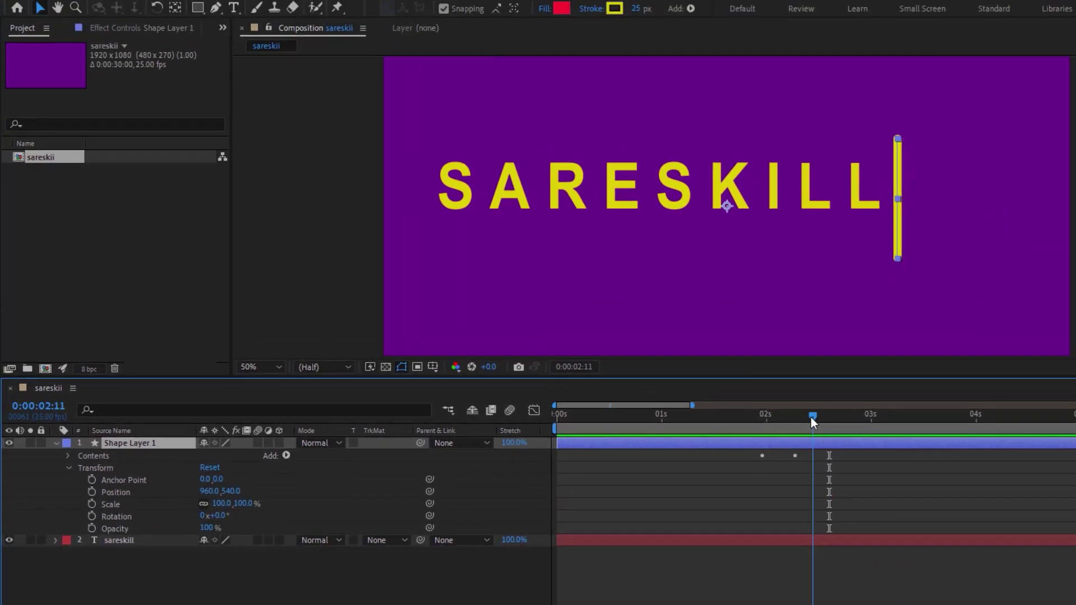
{"action": "left_click_drag", "start_coordinate": [811, 417], "coordinate": [799, 417]}
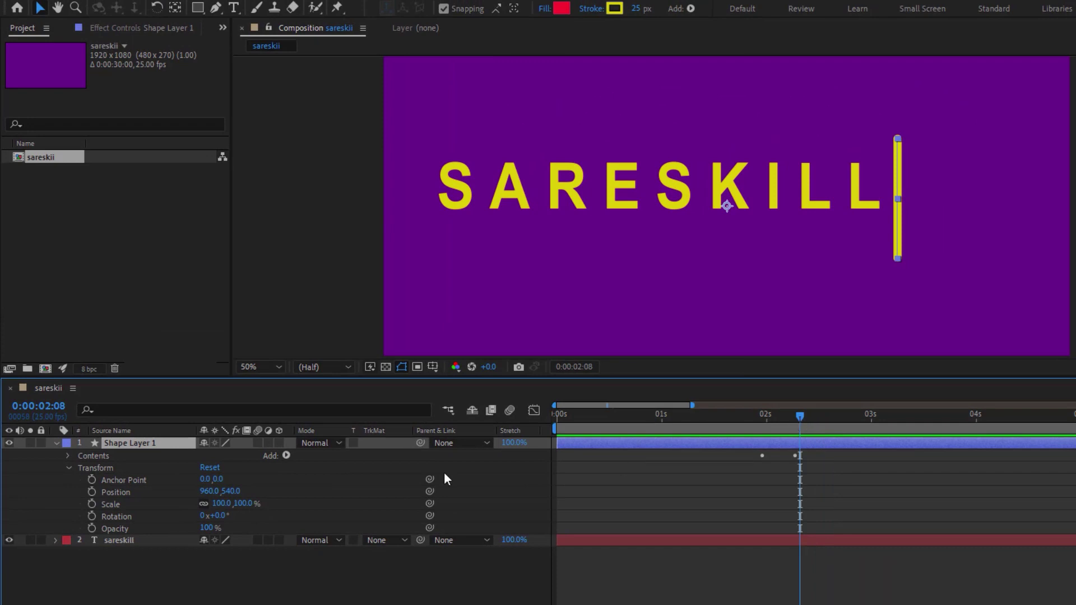
{"action": "left_click", "coordinate": [92, 491]}
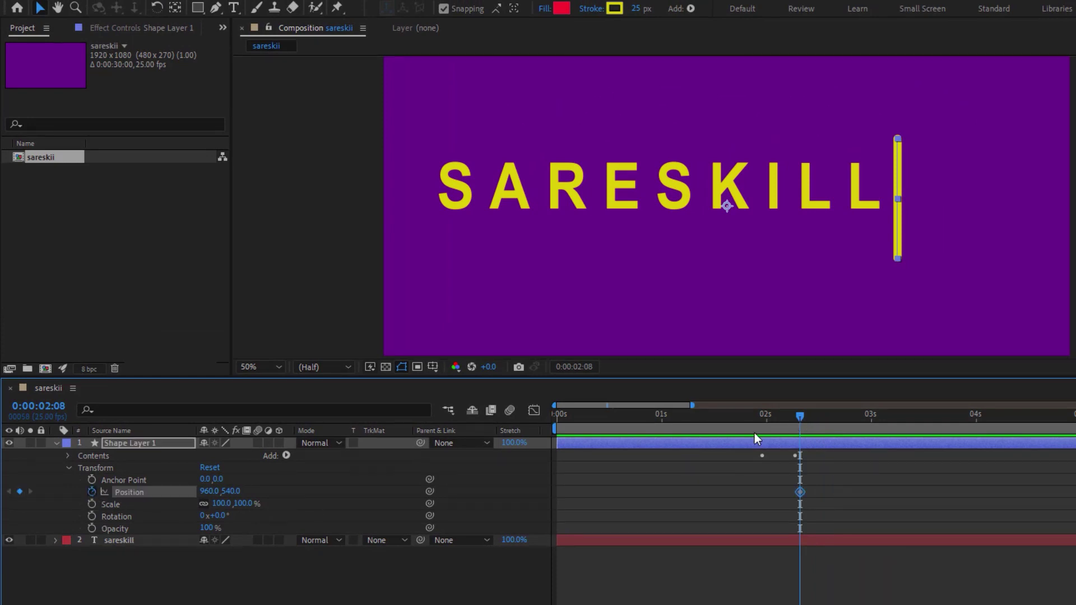
- At 0:00:02:14, move the line horizontally to just before the first S, with Position -347.0, 540.0
{"action": "left_click_drag", "start_coordinate": [799, 417], "coordinate": [825, 418]}
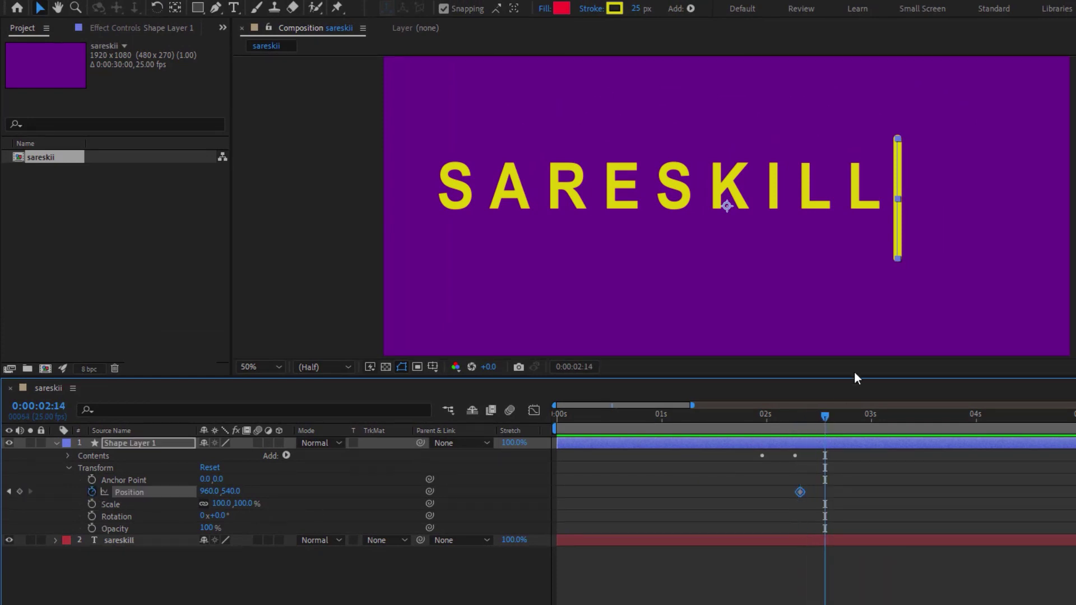
{"action": "left_click_drag", "start_coordinate": [898, 205], "coordinate": [842, 205]}
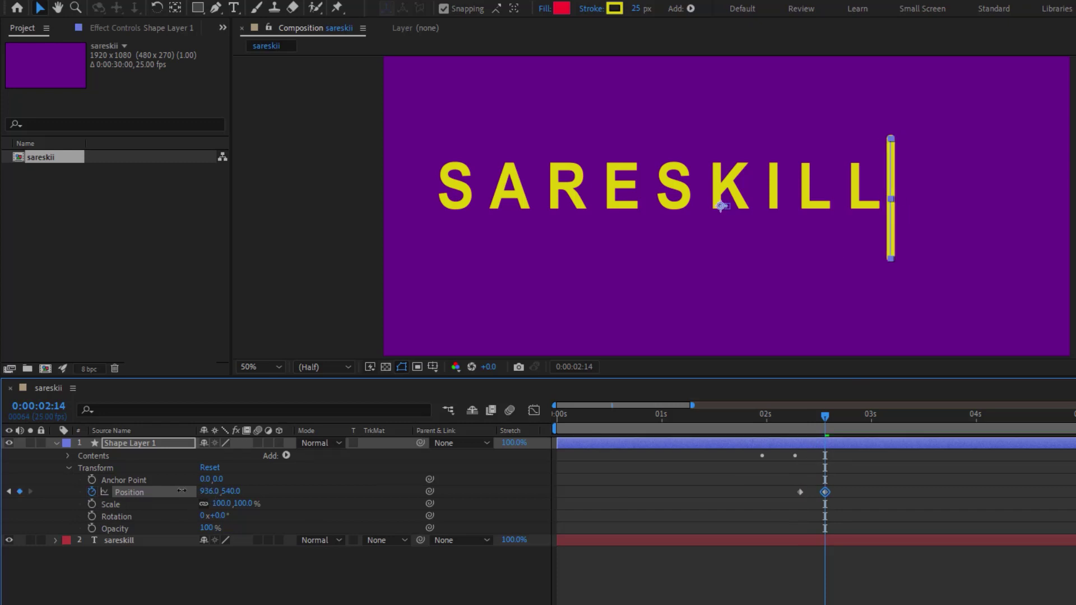
{"action": "left_click", "coordinate": [637, 205]}
{"action": "left_click_drag", "start_coordinate": [638, 206], "coordinate": [260, 181]}
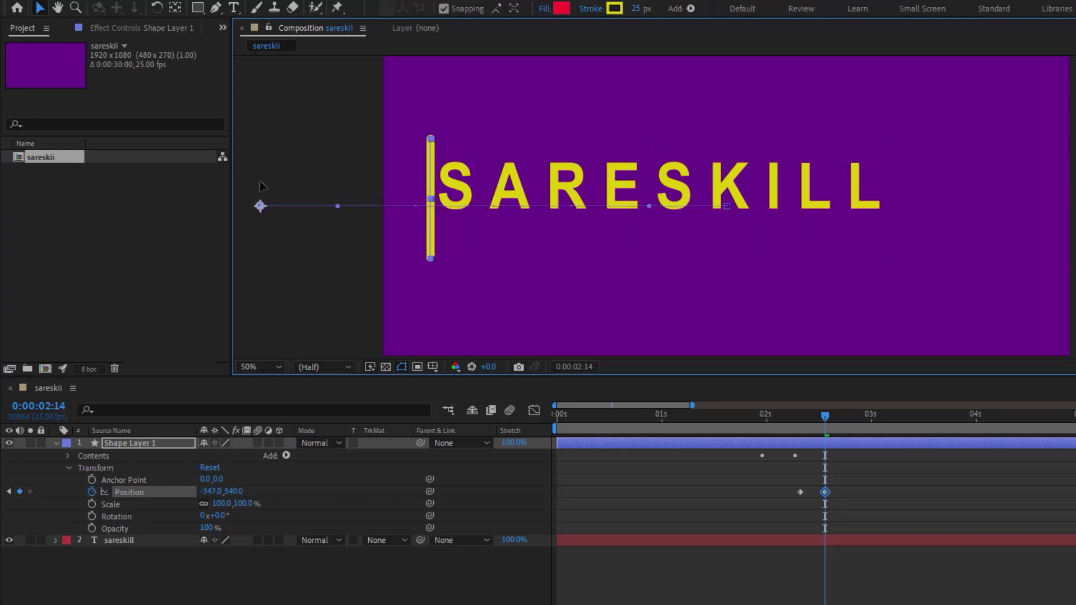
- Delay the line's second Position keyframe to about 0:00:02:19, previewing the slide before and after the change
{"action": "left_click_drag", "start_coordinate": [825, 415], "coordinate": [762, 416]}
{"action": "key", "text": "space"}
{"action": "key", "text": "space"}
{"action": "left_click_drag", "start_coordinate": [823, 493], "coordinate": [846, 493]}
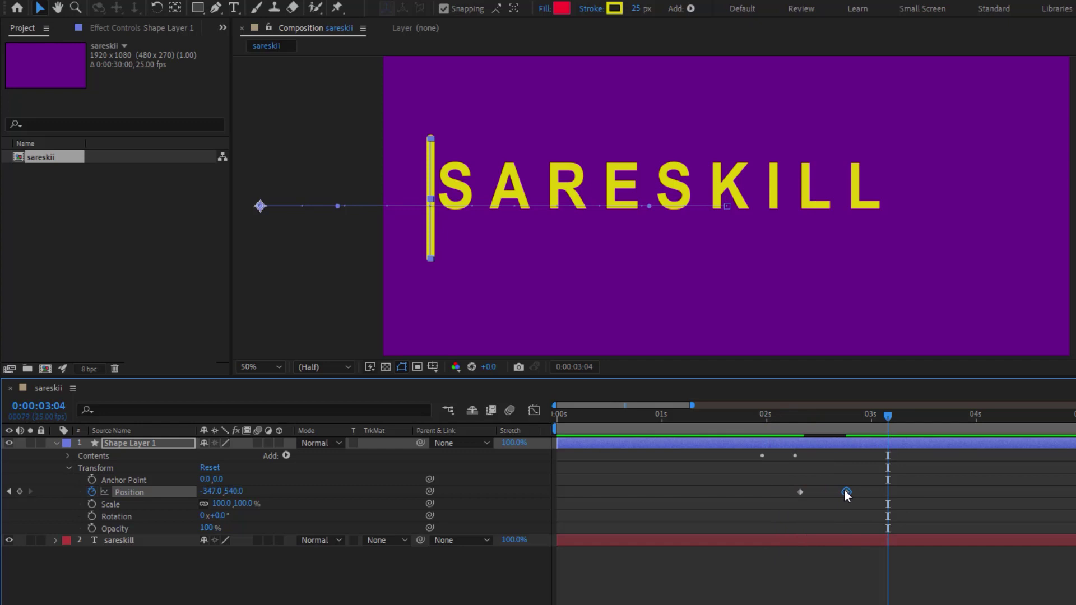
{"action": "left_click", "coordinate": [779, 417]}
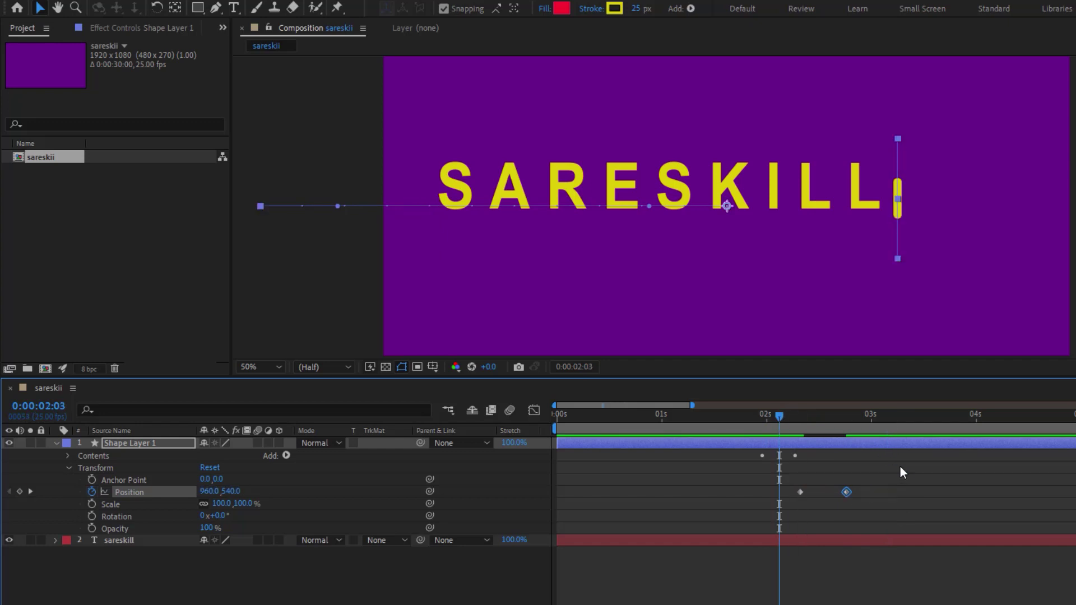
{"action": "key", "text": "space"}
{"action": "key", "text": "space"}
- Move the line's second Position keyframe to 0:00:03:00 and preview the slower slide across the text
{"action": "left_click_drag", "start_coordinate": [847, 492], "coordinate": [871, 492]}
{"action": "left_click", "coordinate": [784, 415]}
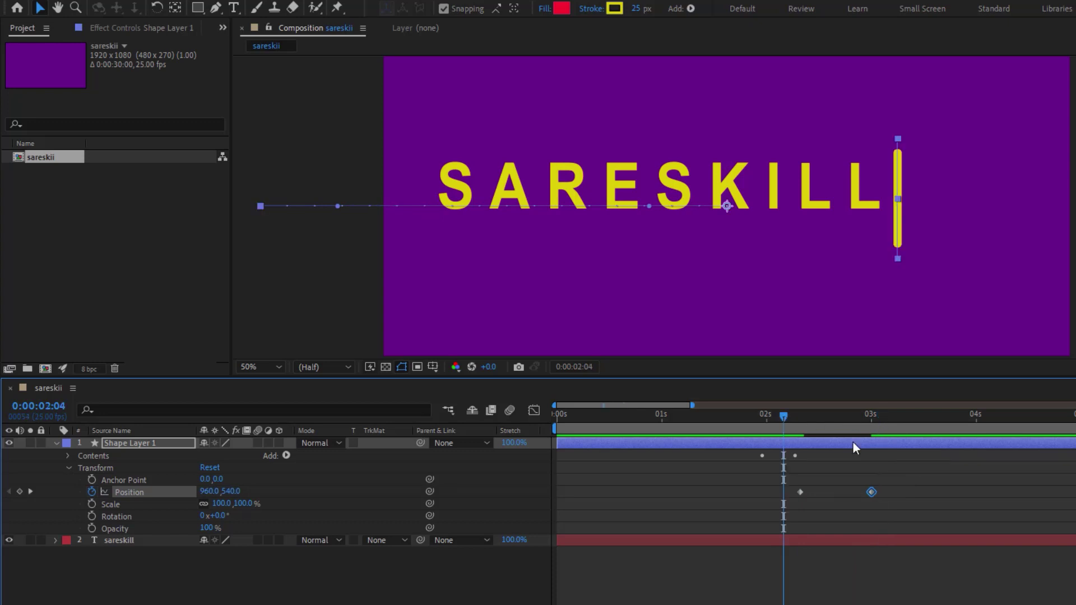
{"action": "key", "text": "space"}
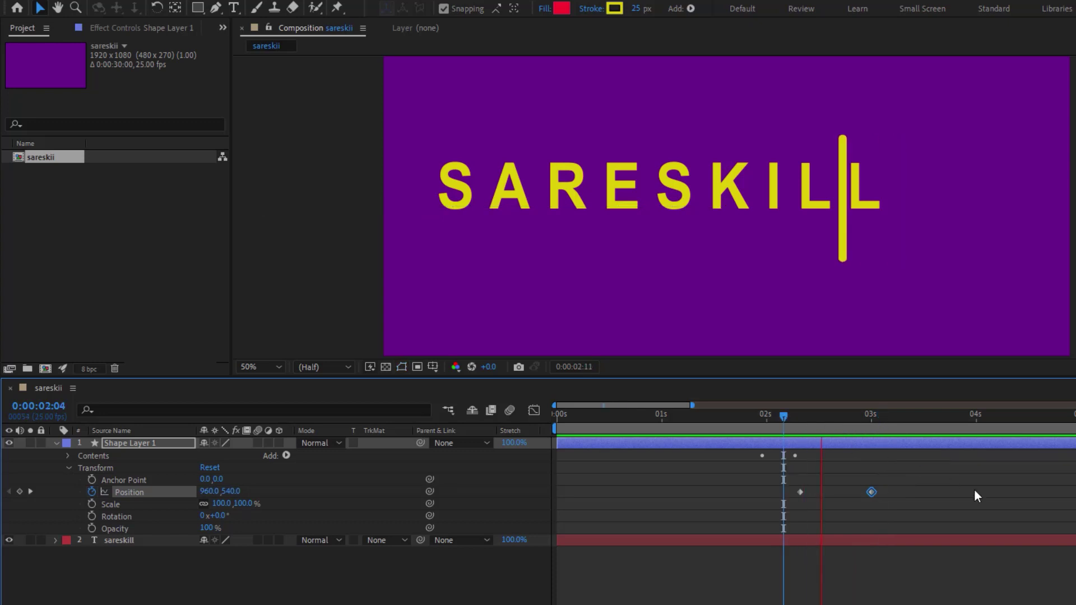
{"action": "key", "text": "space"}
{"action": "left_click_drag", "start_coordinate": [859, 414], "coordinate": [837, 429]}
- Apply Easy Ease to both Position keyframes of the line and move the current time to 0:00:02:08
{"action": "left_click_drag", "start_coordinate": [896, 479], "coordinate": [794, 505]}
{"action": "right_click", "coordinate": [882, 493]}
{"action": "right_click", "coordinate": [871, 492]}
{"action": "mouse_move", "coordinate": [955, 479]}
{"action": "left_click", "coordinate": [1059, 526]}
{"action": "left_click", "coordinate": [804, 424]}
{"action": "mouse_move", "coordinate": [803, 424]}
{"action": "left_mouse_down"}
{"action": "mouse_move", "coordinate": [859, 419]}
{"action": "mouse_move", "coordinate": [793, 419]}
{"action": "mouse_move", "coordinate": [866, 424]}
{"action": "mouse_move", "coordinate": [799, 431]}
{"action": "left_mouse_up"}
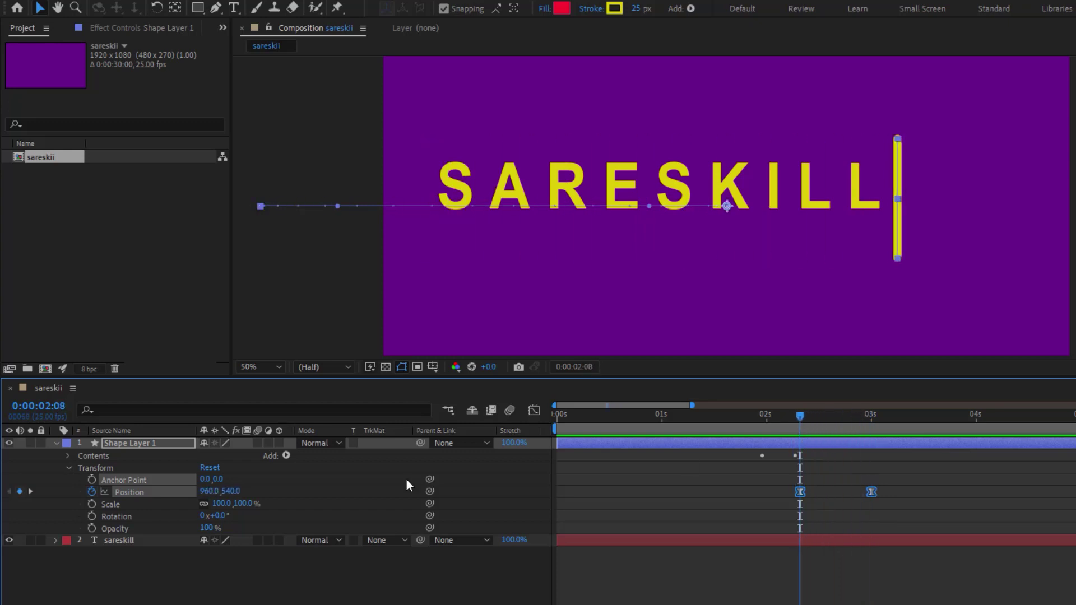
- At 0:00:02:08, draw a rectangular mask on the sareskill text layer enclosing the whole word up to the line
{"action": "left_click", "coordinate": [135, 443]}
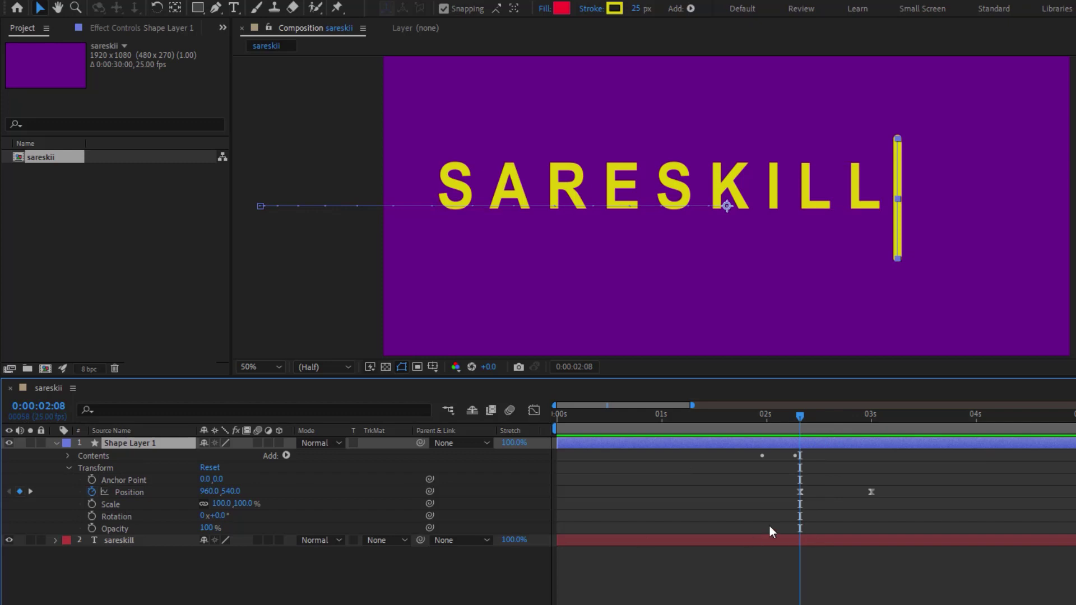
{"action": "left_click", "coordinate": [800, 492]}
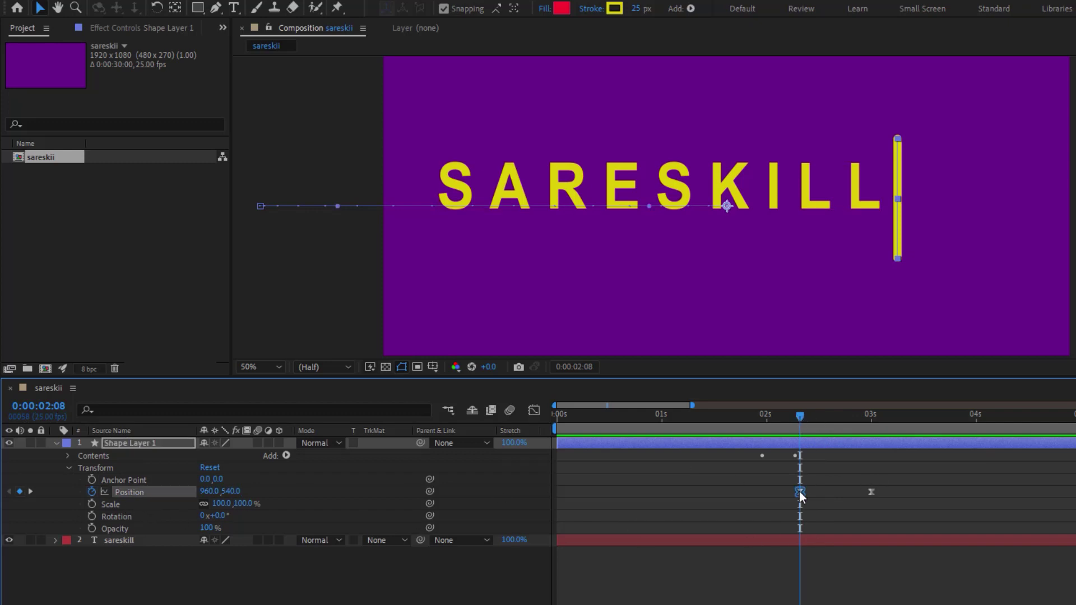
{"action": "left_click_drag", "start_coordinate": [801, 415], "coordinate": [809, 419]}
{"action": "left_click", "coordinate": [117, 541]}
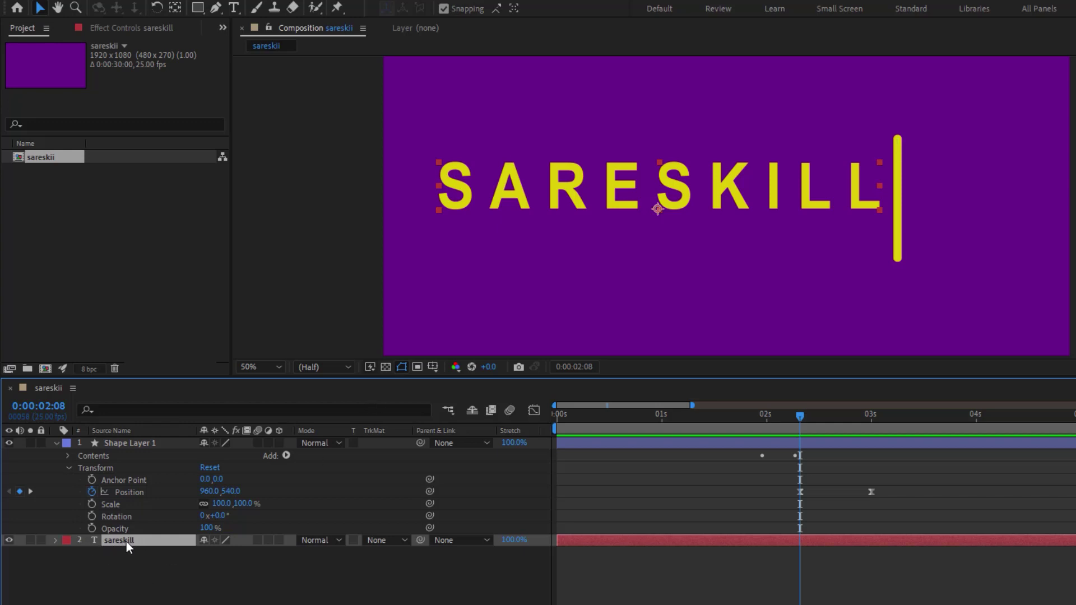
{"action": "left_click", "coordinate": [197, 10]}
{"action": "left_click_drag", "start_coordinate": [425, 144], "coordinate": [893, 228]}
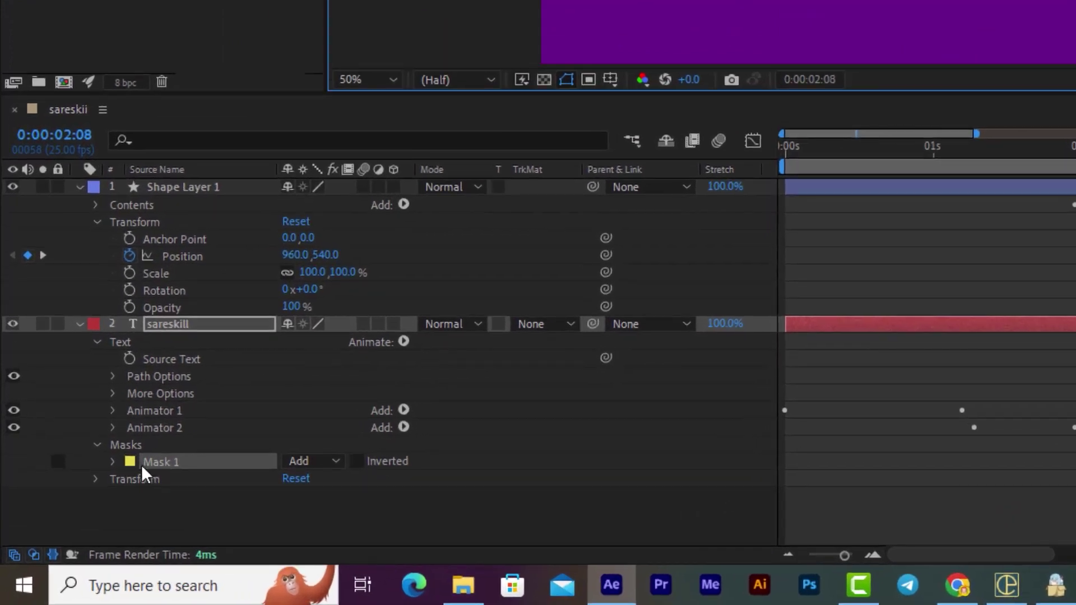
- Expand the text layer's Mask 1 properties and set a Mask Path keyframe at 0:00:02:08
{"action": "left_click", "coordinate": [112, 461]}
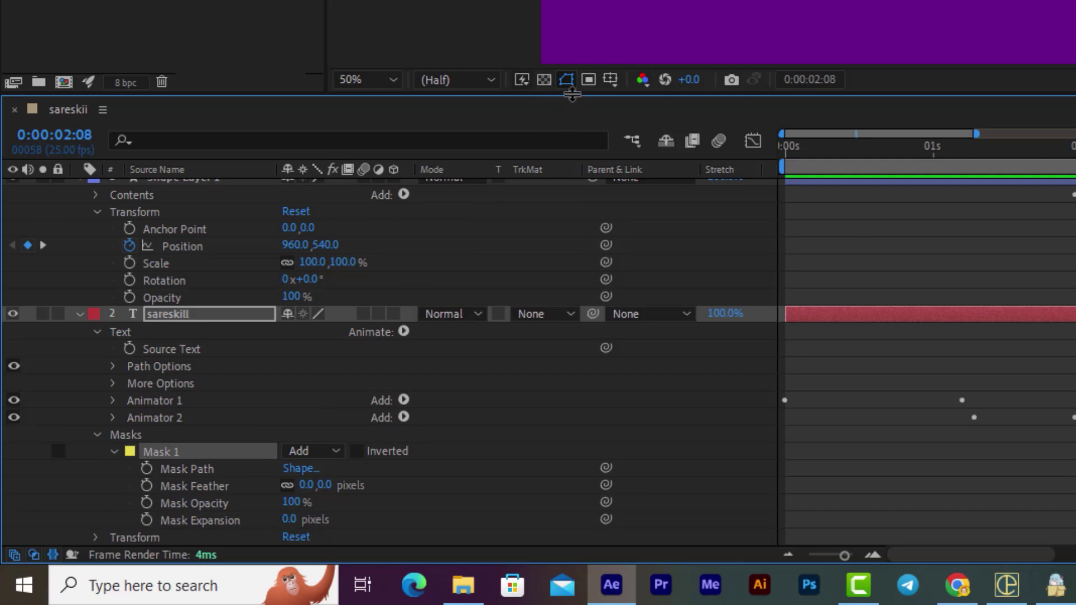
{"action": "left_click_drag", "start_coordinate": [572, 94], "coordinate": [571, 44]}
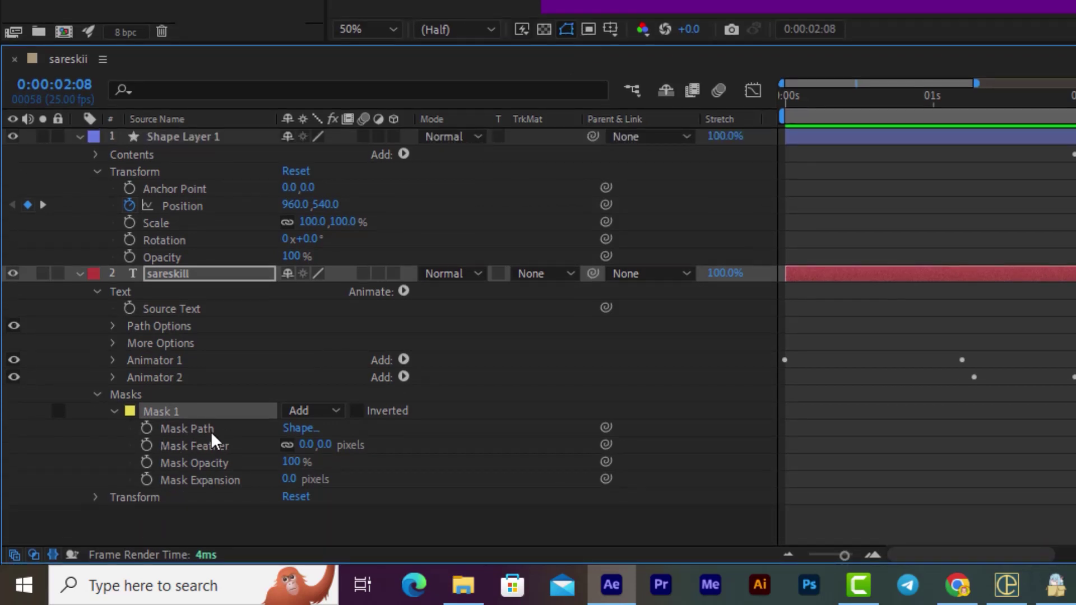
{"action": "left_click", "coordinate": [146, 428]}
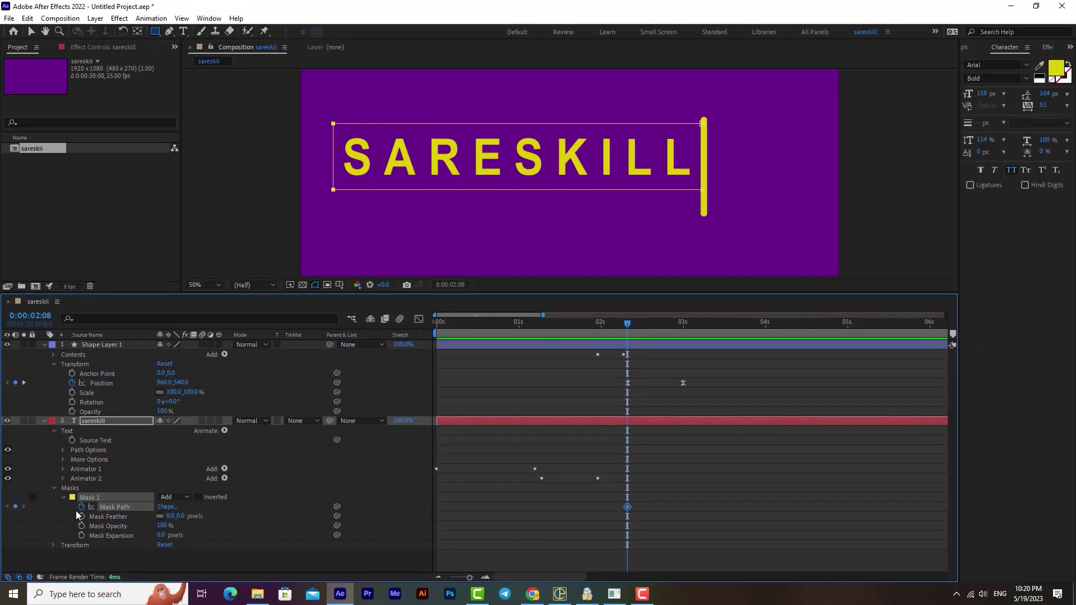
- Move the current time to the line's ending Position keyframe at 0:00:03:00 and select the sareskill text layer with the Selection tool
{"action": "left_click_drag", "start_coordinate": [627, 325], "coordinate": [681, 327]}
{"action": "left_click", "coordinate": [683, 383]}
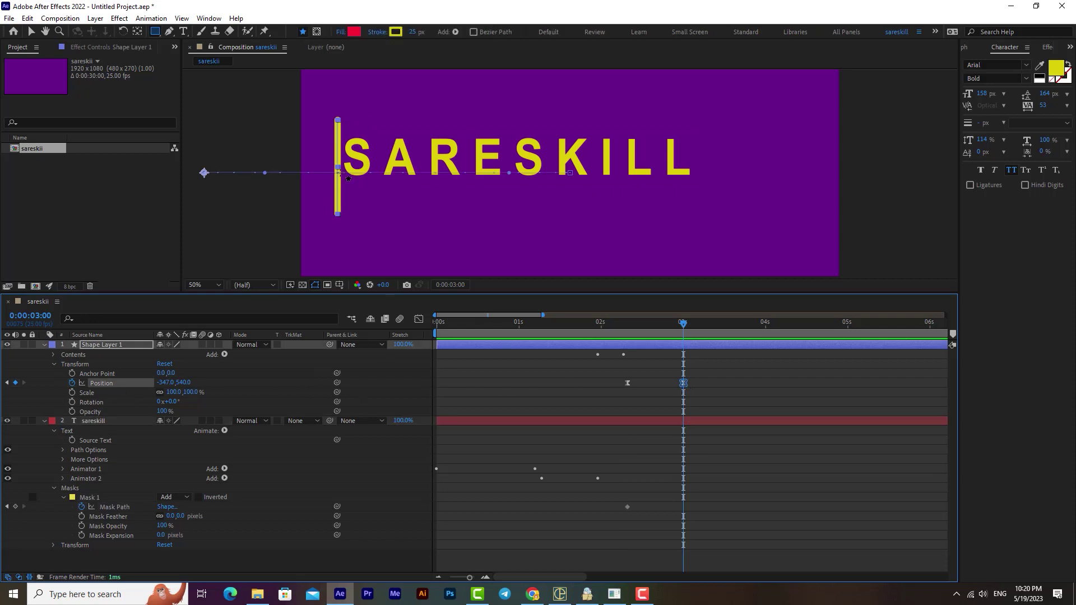
{"action": "left_click", "coordinate": [697, 324]}
{"action": "left_click_drag", "start_coordinate": [696, 323], "coordinate": [692, 326]}
{"action": "left_click", "coordinate": [101, 422], "text": "ctrl"}
{"action": "left_click", "coordinate": [101, 421]}
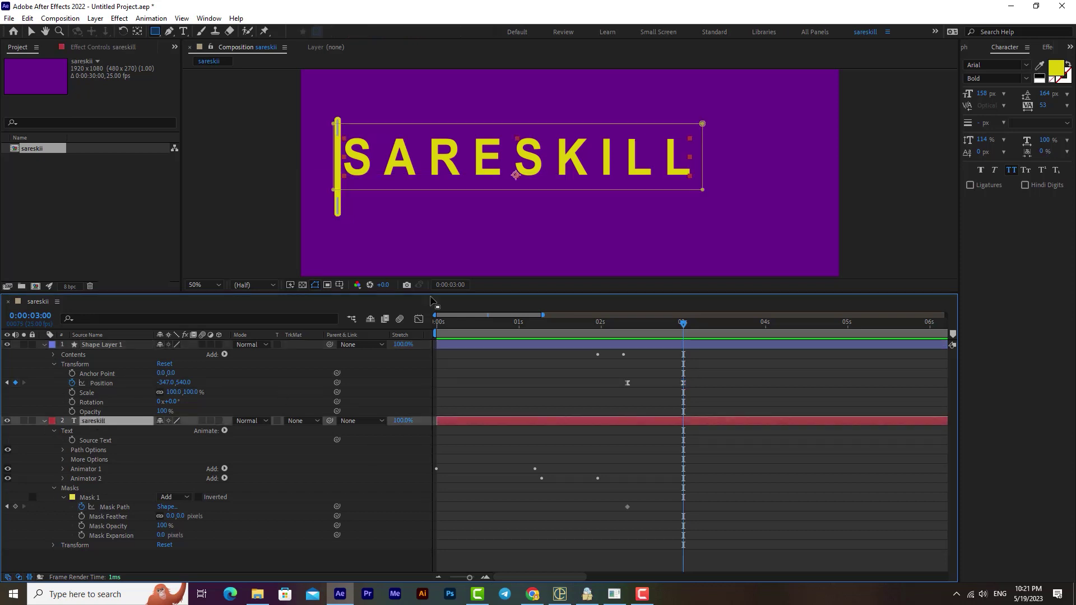
{"action": "key", "text": "v"}
- Try to reshape the mask by moving its upper corner points sideways, and undo the distortion
{"action": "left_click", "coordinate": [698, 127]}
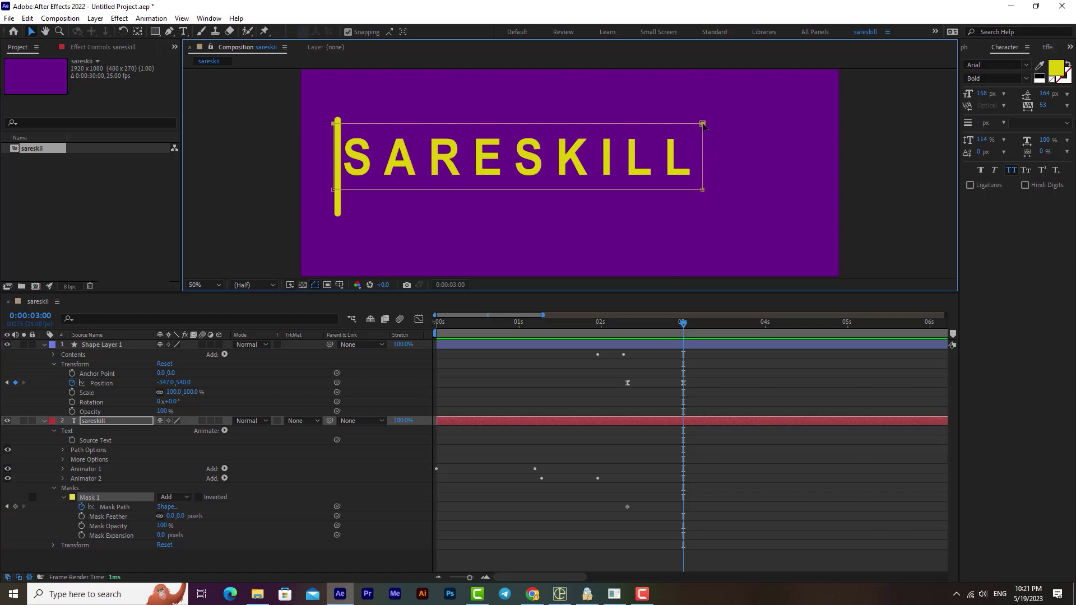
{"action": "left_click_drag", "start_coordinate": [703, 125], "coordinate": [680, 125]}
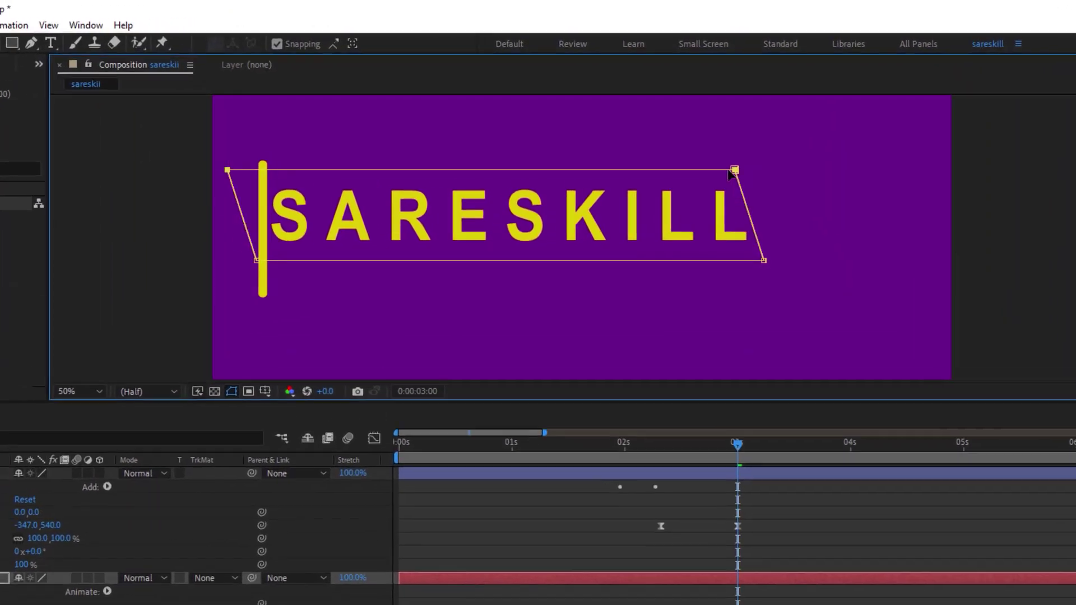
{"action": "left_click_drag", "start_coordinate": [730, 175], "coordinate": [791, 175]}
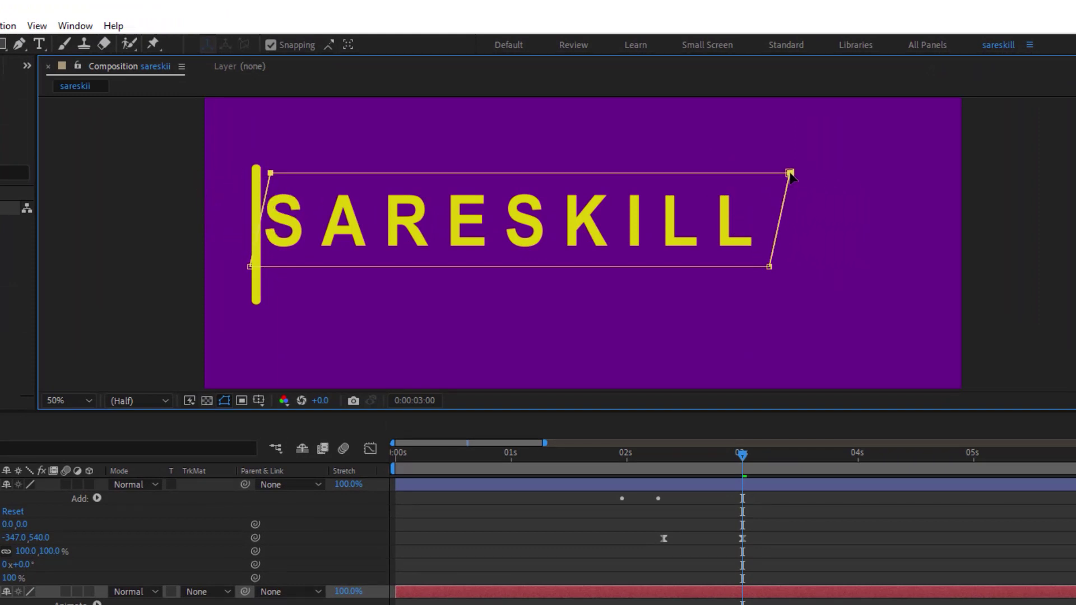
{"action": "key", "text": "ctrl+z"}
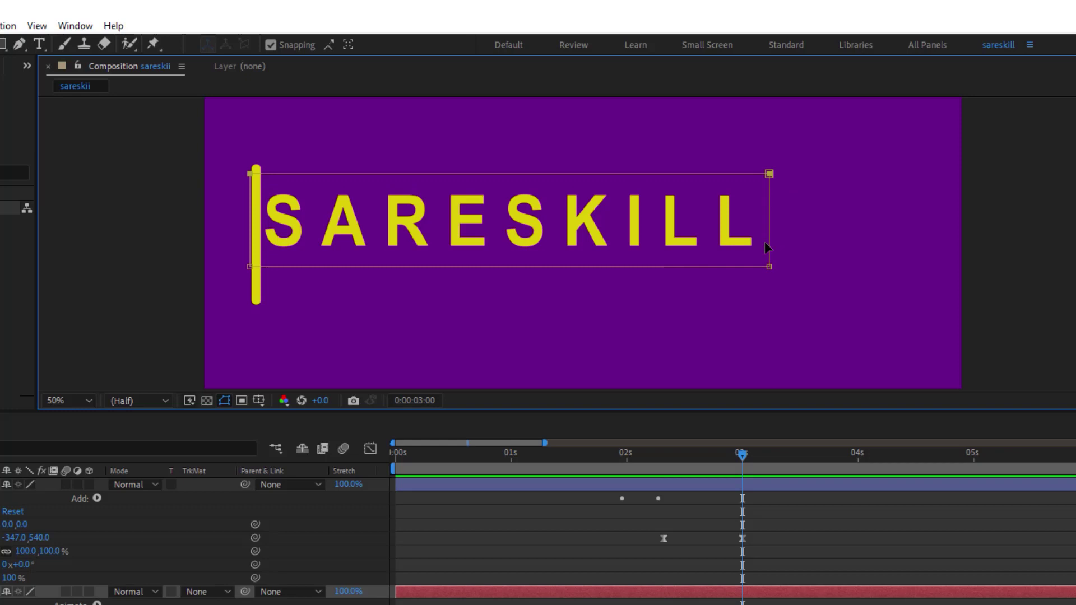
- At 0:00:03:00, move the mask's two right corner points to the line before the S, collapsing the mask over the text
{"action": "left_click", "coordinate": [847, 210]}
{"action": "left_click_drag", "start_coordinate": [771, 246], "coordinate": [257, 222]}
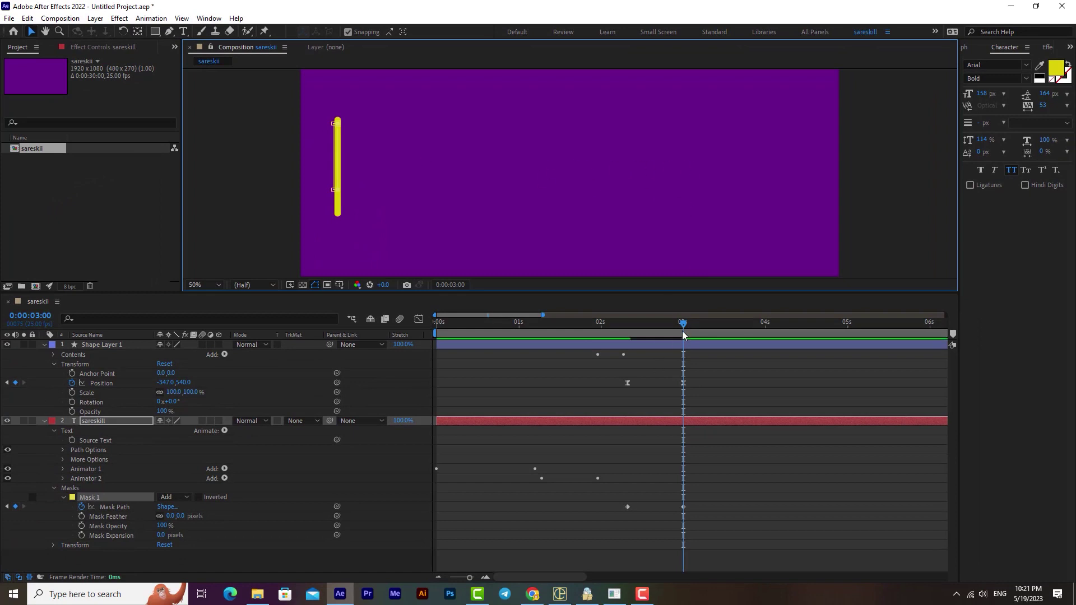
- Preview the whole animation from the start and compare the mask's edge with the moving line at 0:00:02:15
{"action": "left_click_drag", "start_coordinate": [683, 327], "coordinate": [437, 325]}
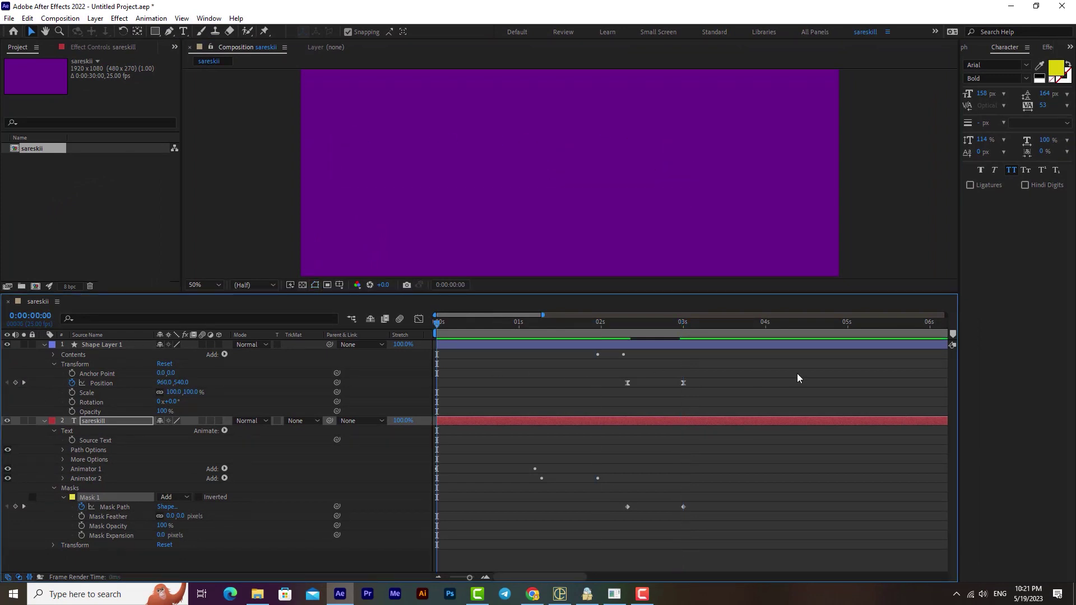
{"action": "key", "text": "space"}
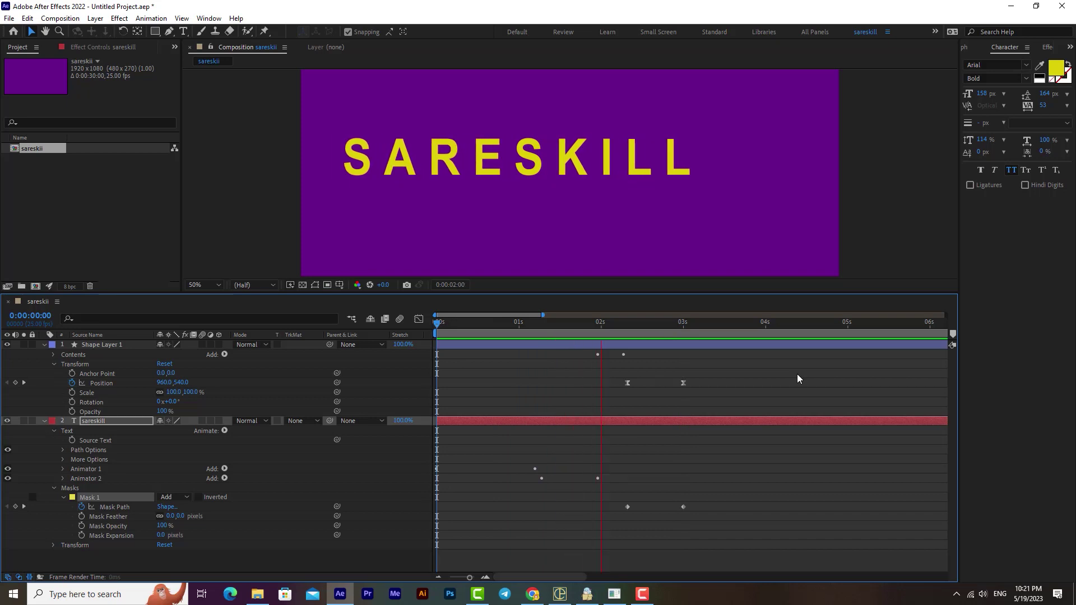
{"action": "key", "text": "space"}
{"action": "left_click_drag", "start_coordinate": [696, 324], "coordinate": [650, 330]}
{"action": "left_click_drag", "start_coordinate": [468, 584], "coordinate": [467, 584]}
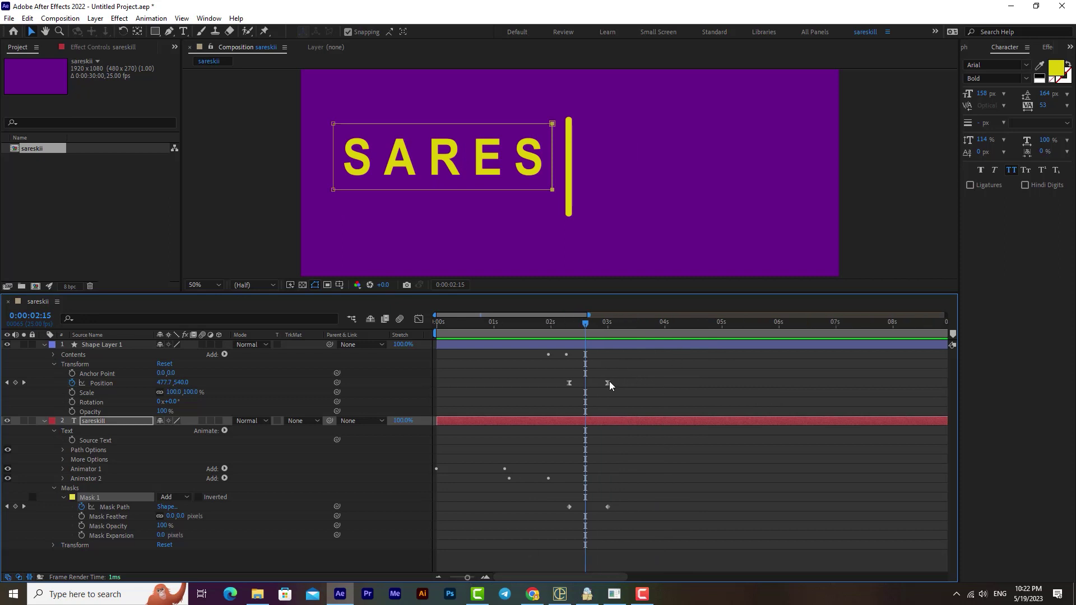
- Retime the ending keyframes of the line's Position and the text's Mask Path together to 0:00:02:24
{"action": "left_click_drag", "start_coordinate": [622, 382], "coordinate": [600, 513]}
{"action": "left_click_drag", "start_coordinate": [607, 382], "coordinate": [630, 385]}
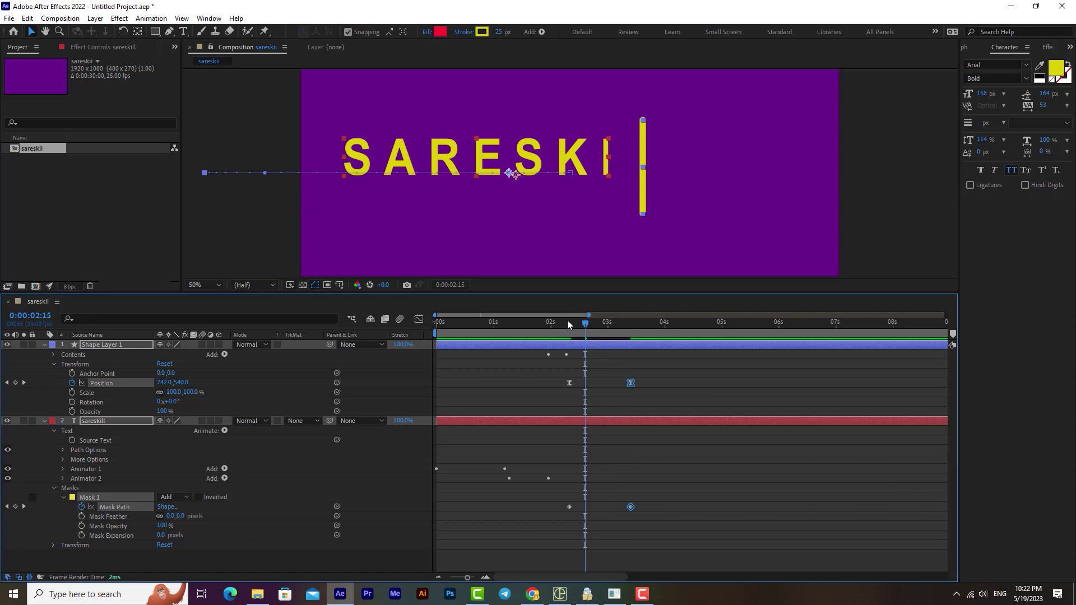
{"action": "left_click", "coordinate": [567, 323]}
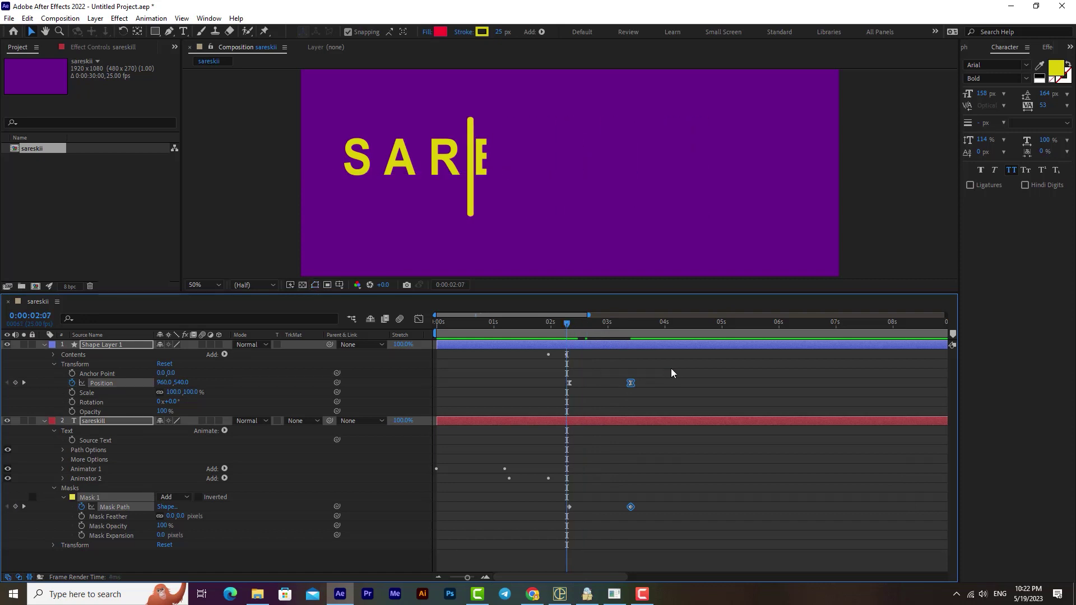
{"action": "left_click", "coordinate": [551, 323]}
{"action": "key", "text": "ctrl+z"}
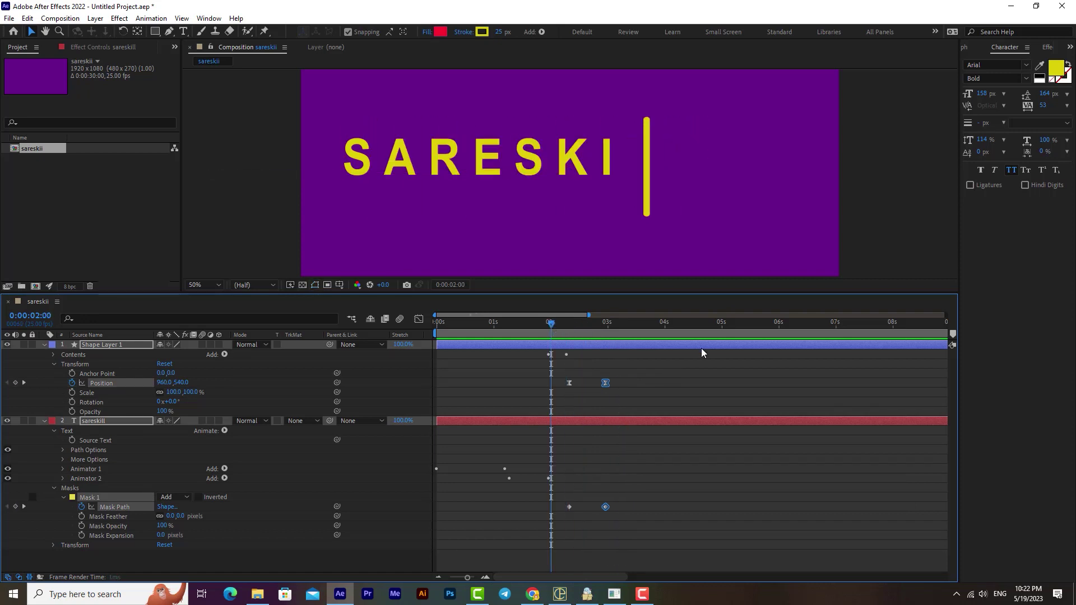
- Copy Shape Layer 1's Trim Paths Start and End keyframes and paste them at 0:00:03:00
{"action": "left_click", "coordinate": [612, 324]}
{"action": "mouse_move", "coordinate": [610, 327]}
{"action": "left_mouse_down"}
{"action": "mouse_move", "coordinate": [571, 326]}
{"action": "mouse_move", "coordinate": [611, 332]}
{"action": "left_mouse_up"}
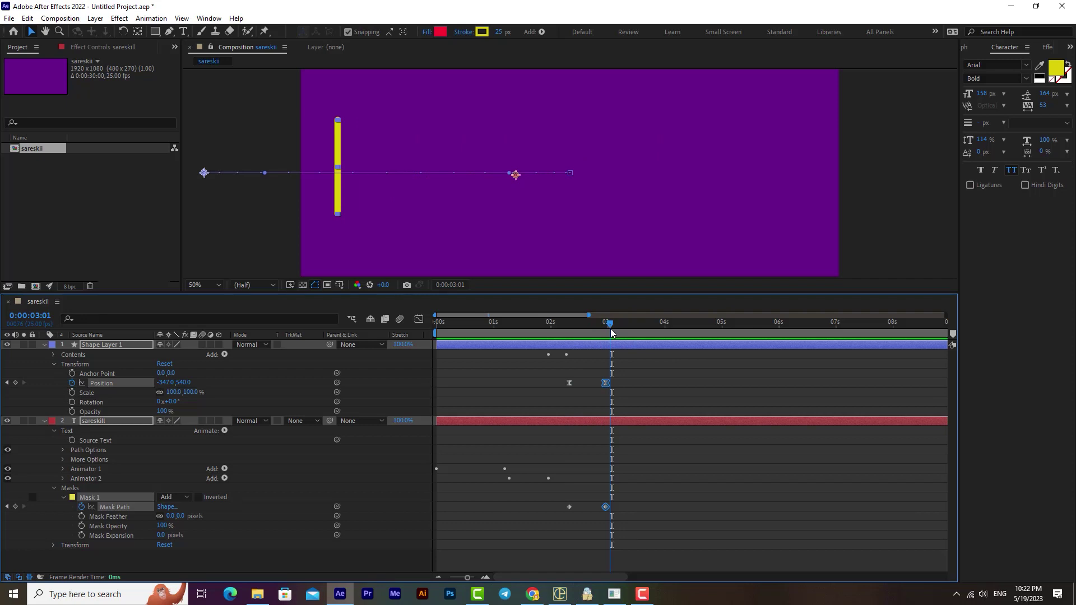
{"action": "left_click", "coordinate": [102, 344]}
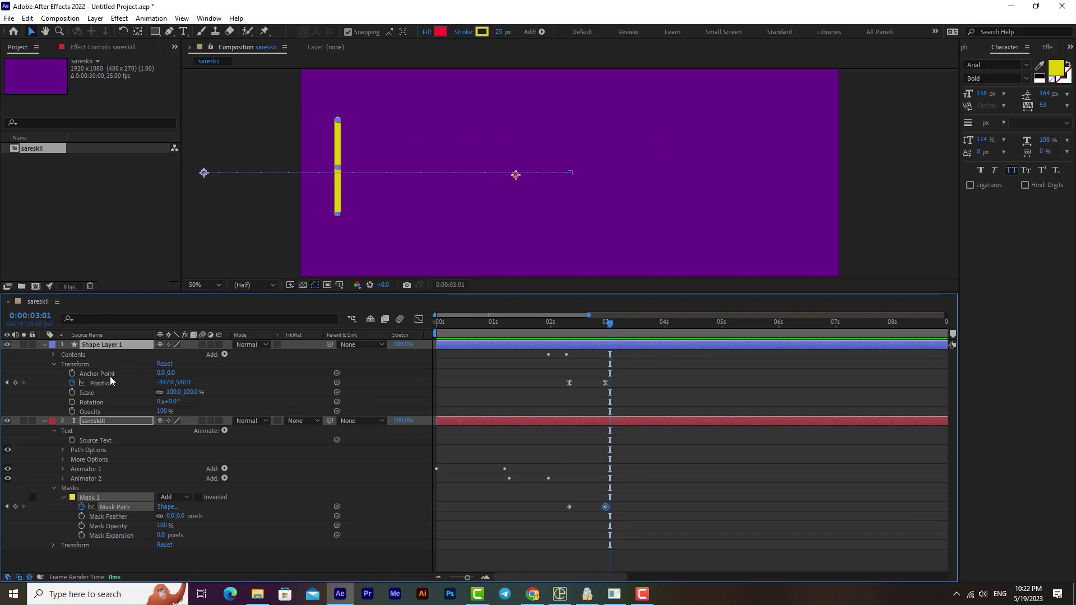
{"action": "left_click", "coordinate": [51, 355]}
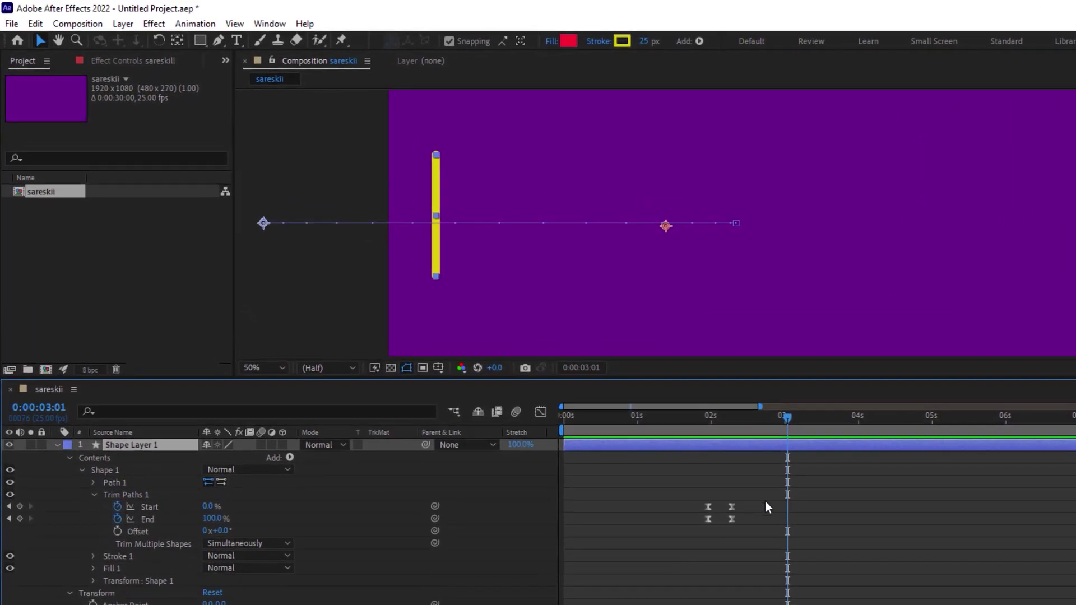
{"action": "left_click_drag", "start_coordinate": [758, 493], "coordinate": [703, 529]}
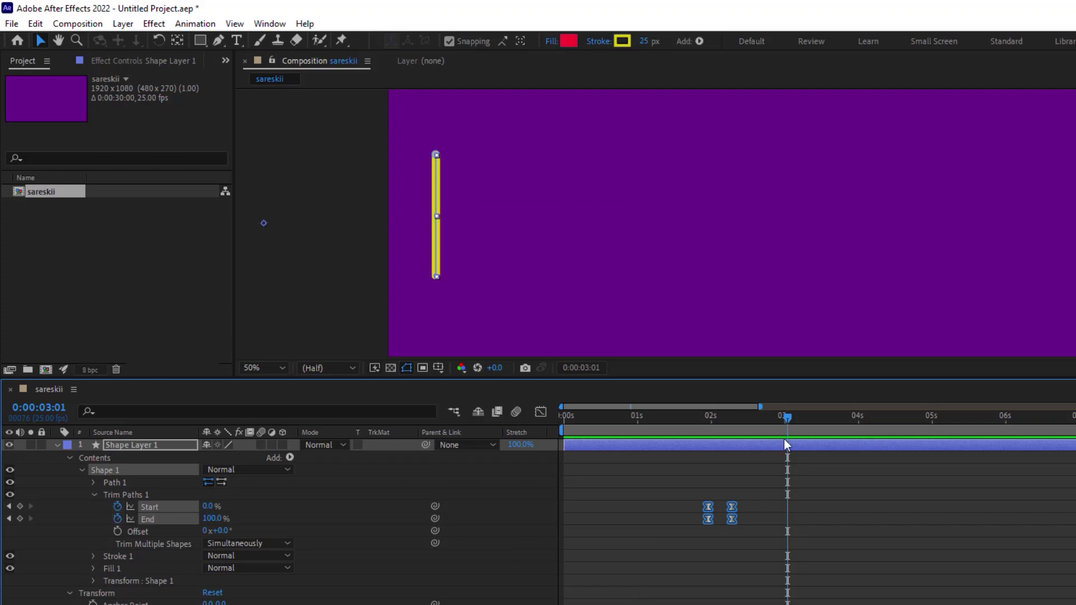
{"action": "left_click_drag", "start_coordinate": [787, 415], "coordinate": [784, 415]}
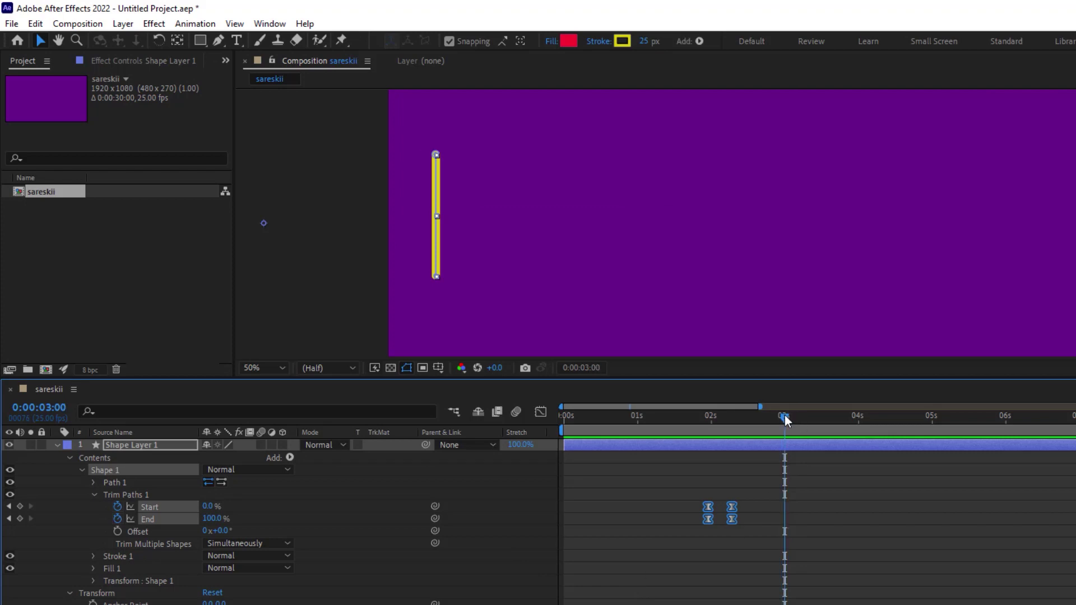
{"action": "key", "text": "ctrl+v"}
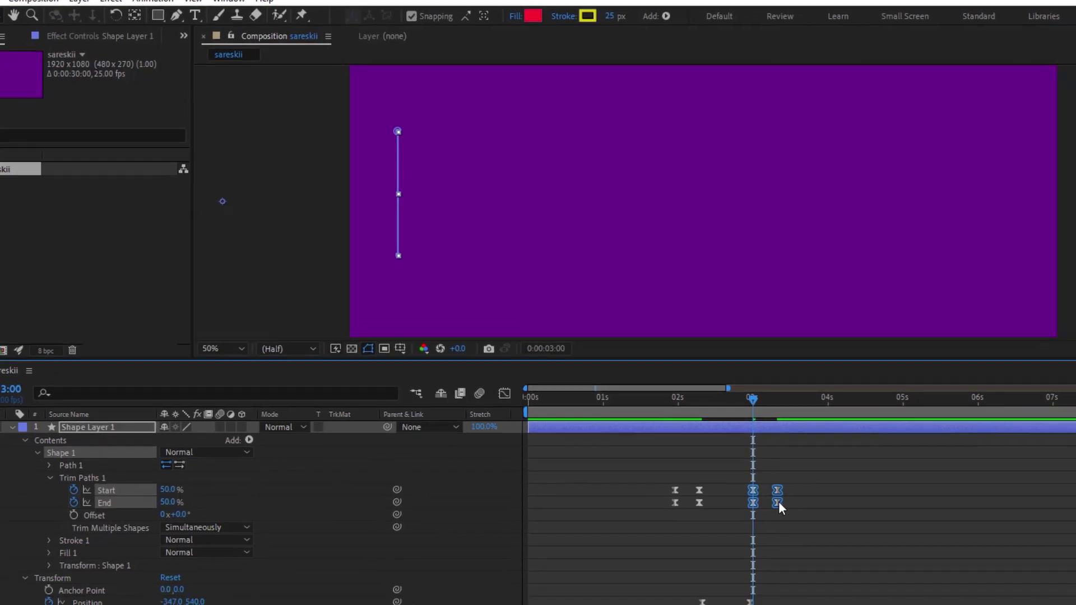
- Time-reverse the pasted Start and End keyframes to make the line shrink away after its slide
{"action": "right_click", "coordinate": [808, 519]}
{"action": "mouse_move", "coordinate": [397, 552]}
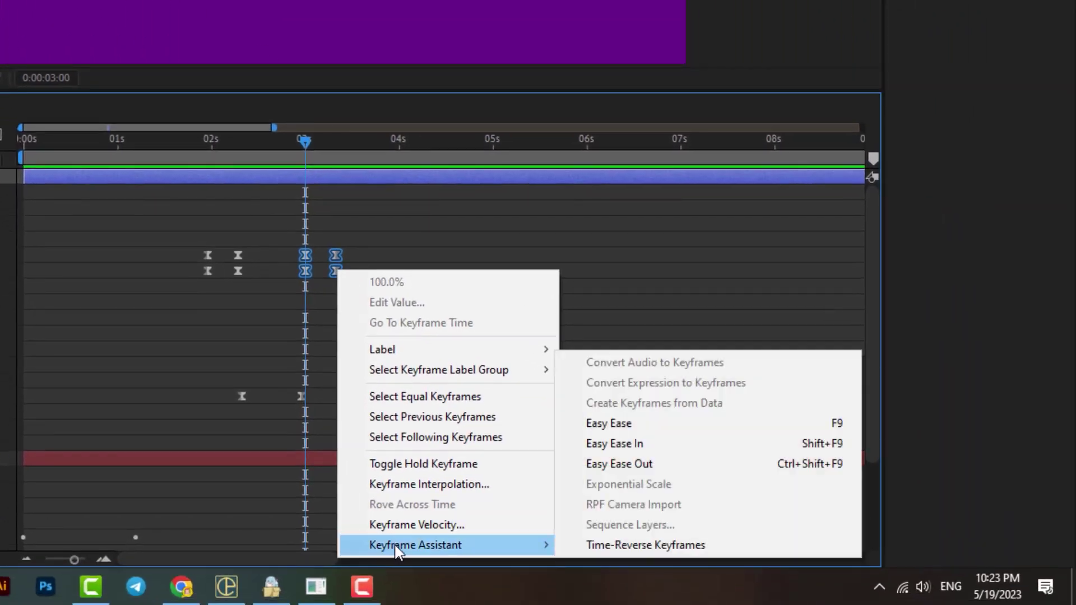
{"action": "left_click", "coordinate": [701, 545]}
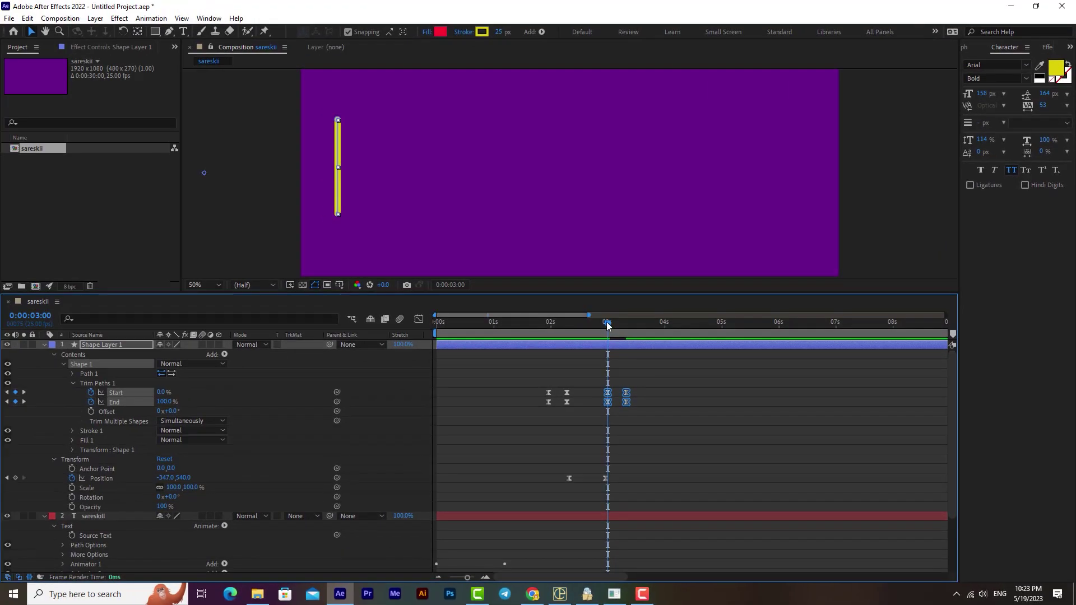
{"action": "mouse_move", "coordinate": [606, 321]}
{"action": "left_mouse_down"}
{"action": "mouse_move", "coordinate": [543, 331]}
{"action": "mouse_move", "coordinate": [605, 321]}
{"action": "left_mouse_up"}
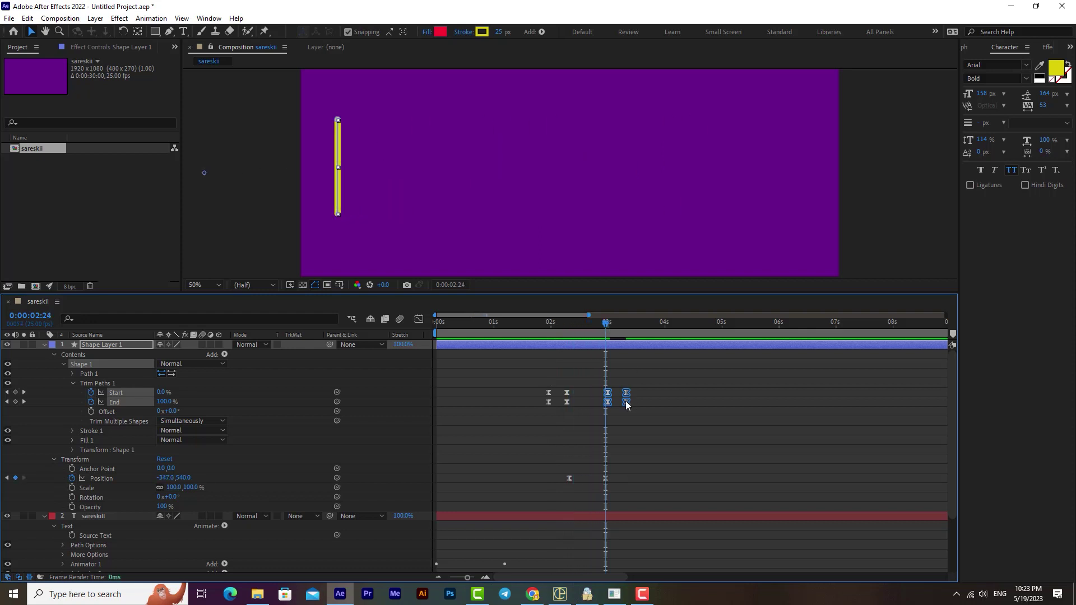
{"action": "right_click", "coordinate": [626, 402]}
{"action": "mouse_move", "coordinate": [672, 572]}
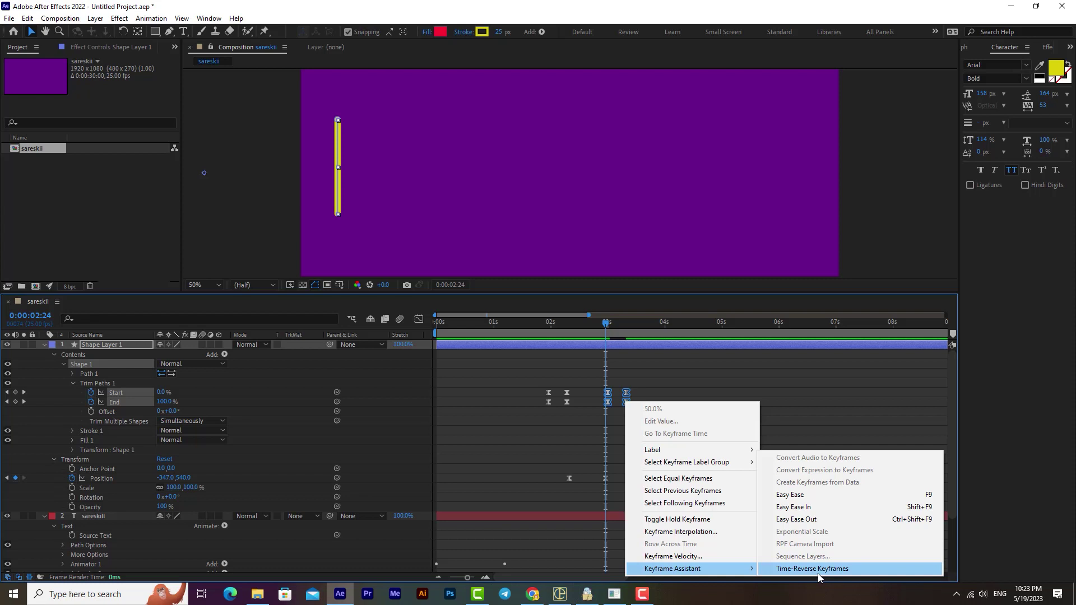
- Preview the animation from the start and move the last pair of Trim Paths Start and End keyframes slightly later
{"action": "mouse_move", "coordinate": [606, 323]}
{"action": "left_mouse_down"}
{"action": "mouse_move", "coordinate": [630, 328]}
{"action": "mouse_move", "coordinate": [400, 330]}
{"action": "left_mouse_up"}
{"action": "key", "text": "space"}
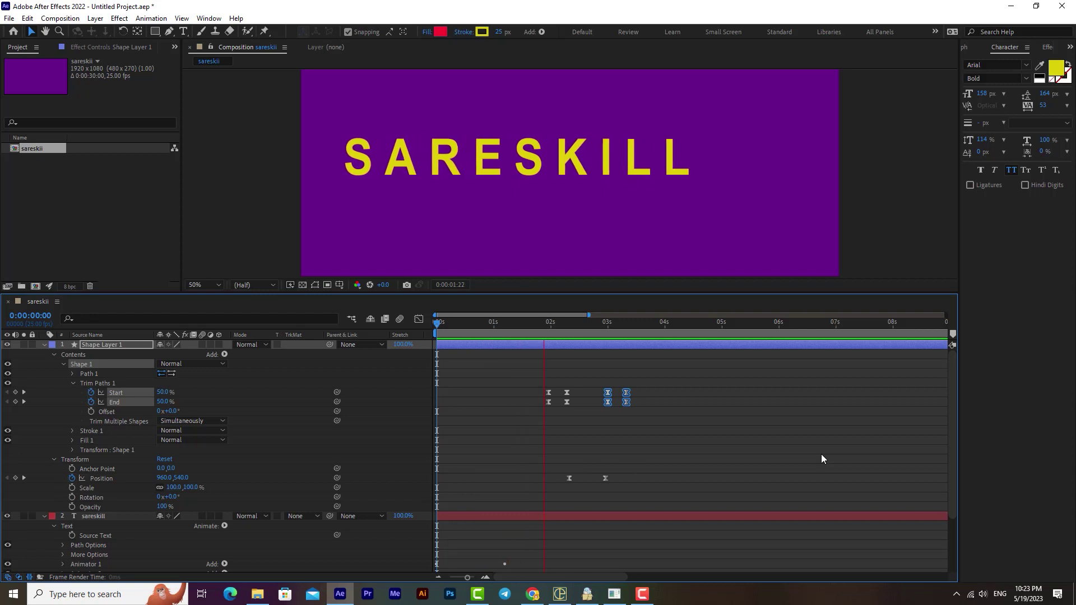
{"action": "key", "text": "space"}
{"action": "left_click", "coordinate": [628, 393]}
{"action": "mouse_move", "coordinate": [635, 387]}
{"action": "left_mouse_down"}
{"action": "mouse_move", "coordinate": [619, 409]}
{"action": "mouse_move", "coordinate": [630, 407]}
{"action": "left_mouse_up"}
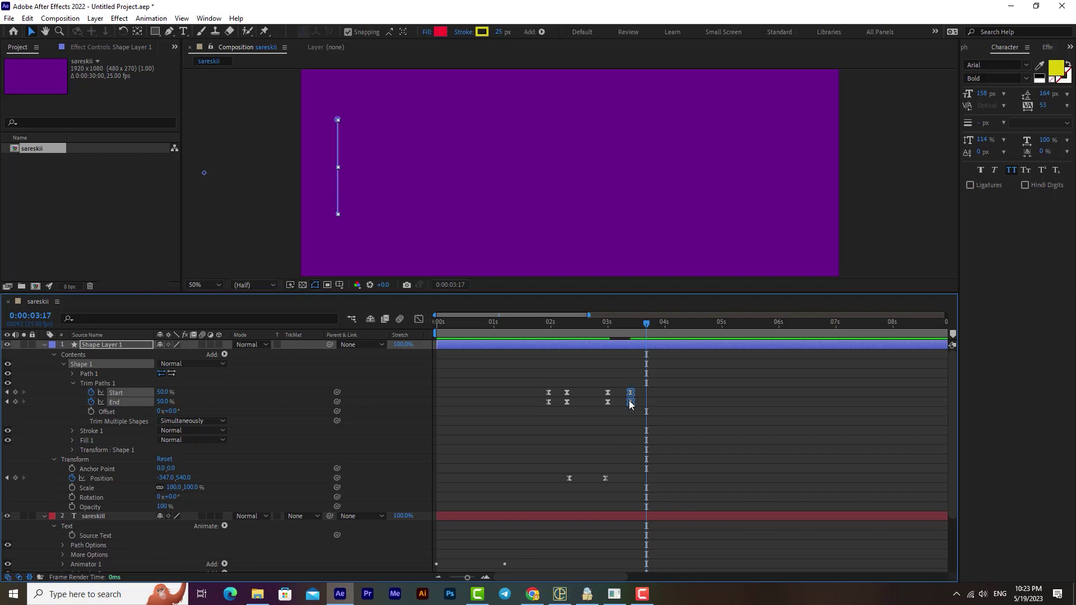
- Collapse both layers' properties, enlarge the composition view and preview the whole animation from the start
{"action": "left_click", "coordinate": [50, 354]}
{"action": "left_click", "coordinate": [44, 345]}
{"action": "left_click", "coordinate": [50, 354]}
{"action": "left_click", "coordinate": [42, 354]}
{"action": "left_click", "coordinate": [43, 354]}
{"action": "left_click_drag", "start_coordinate": [647, 329], "coordinate": [355, 331]}
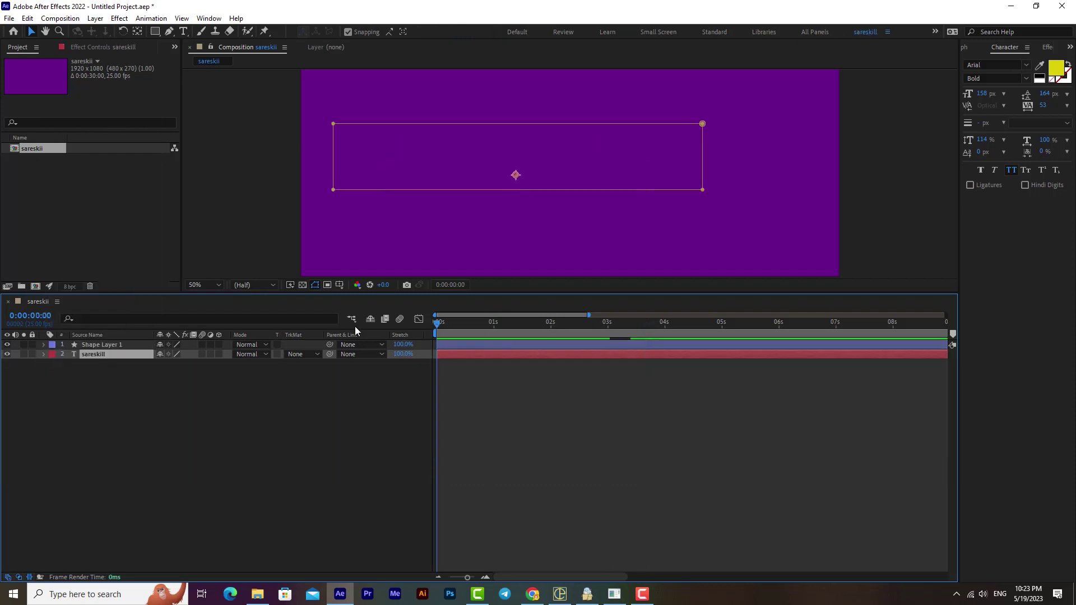
{"action": "left_click_drag", "start_coordinate": [414, 294], "coordinate": [416, 401]}
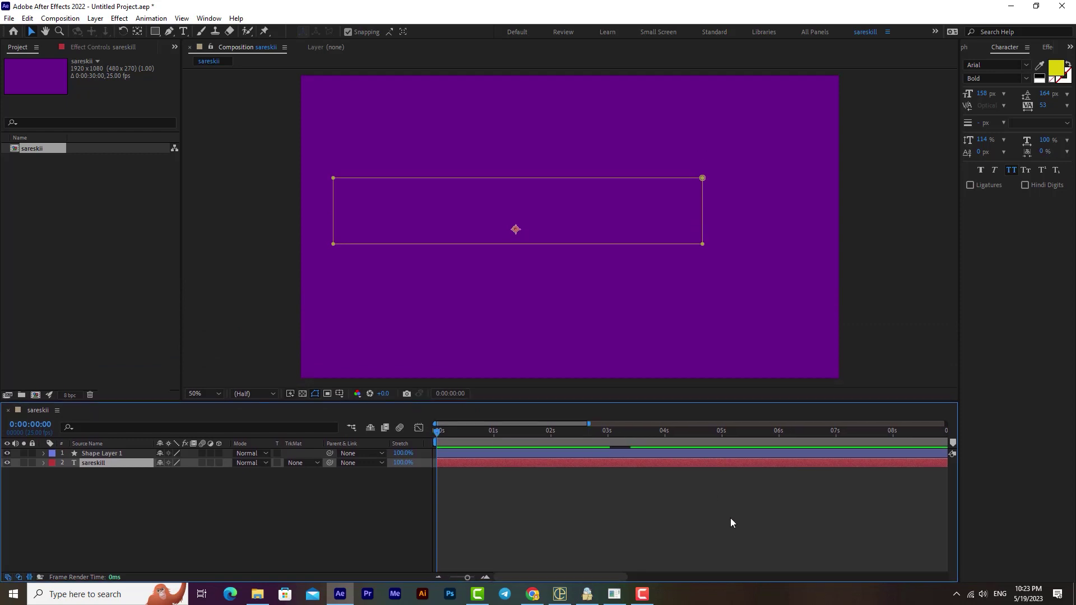
{"action": "key", "text": "space"}
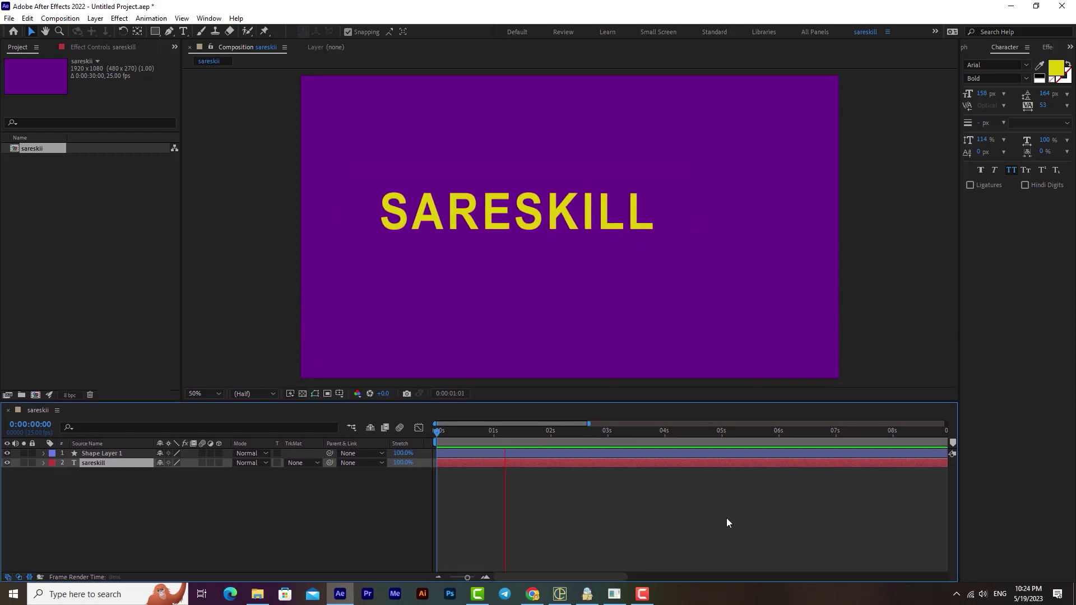
{"action": "key", "text": "space"}
- Shorten the work area to end just after the line's shrink, near 0:00:03:11, and preview it from the start
{"action": "mouse_move", "coordinate": [642, 432]}
{"action": "left_mouse_down"}
{"action": "mouse_move", "coordinate": [437, 432]}
{"action": "mouse_move", "coordinate": [633, 447]}
{"action": "left_mouse_up"}
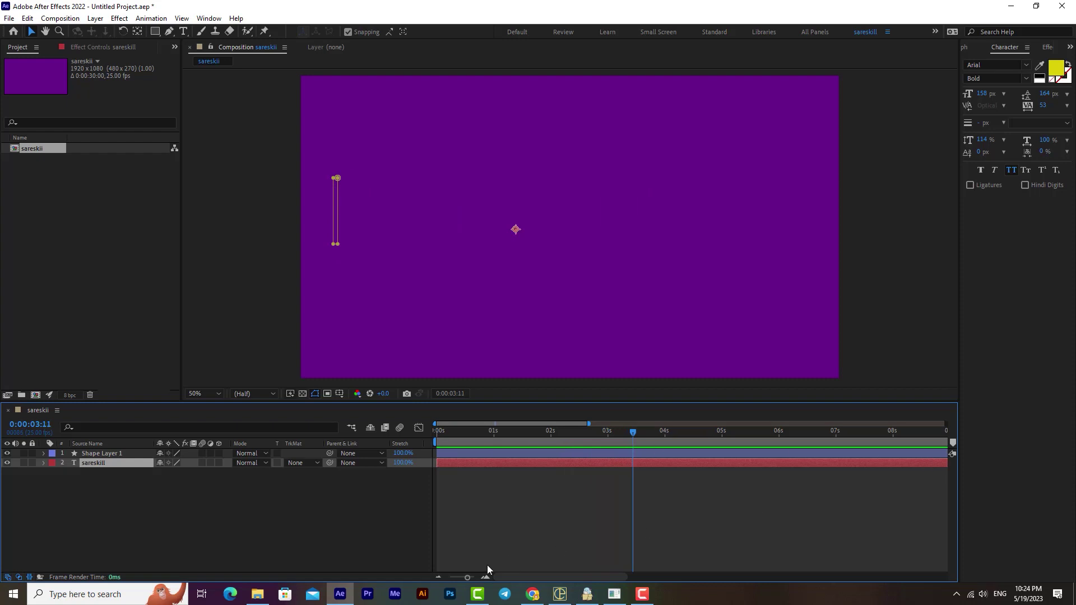
{"action": "left_click_drag", "start_coordinate": [467, 578], "coordinate": [450, 578]}
{"action": "left_click_drag", "start_coordinate": [942, 441], "coordinate": [499, 460]}
{"action": "mouse_move", "coordinate": [435, 432]}
{"action": "left_mouse_down"}
{"action": "mouse_move", "coordinate": [496, 432]}
{"action": "mouse_move", "coordinate": [428, 433]}
{"action": "left_mouse_up"}
{"action": "key", "text": "space"}
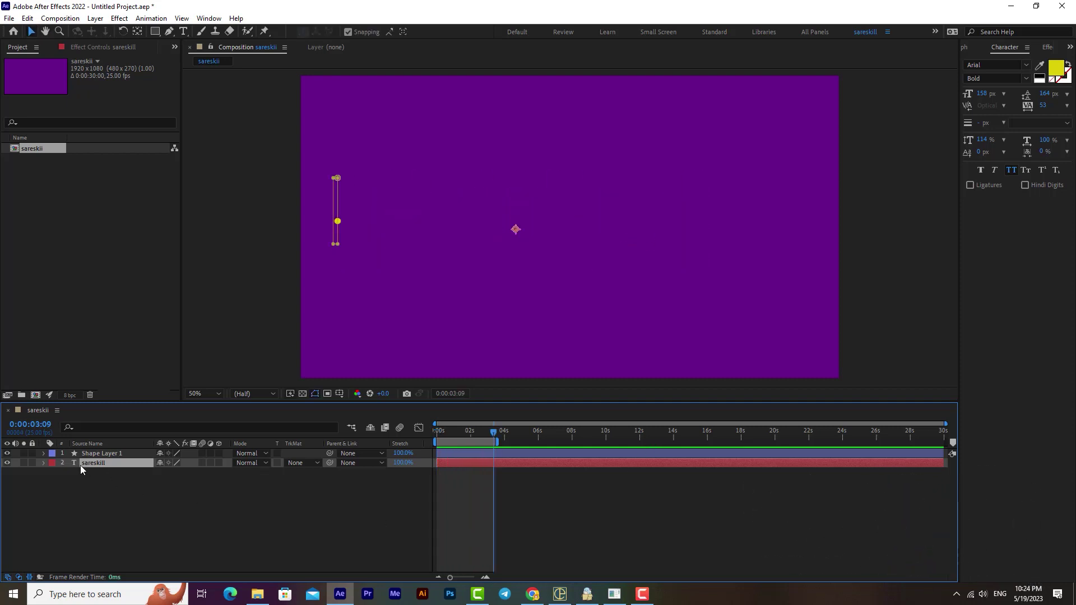
- Expand the sareskill text layer's properties and open the list of text properties available for animating
{"action": "left_click", "coordinate": [44, 462]}
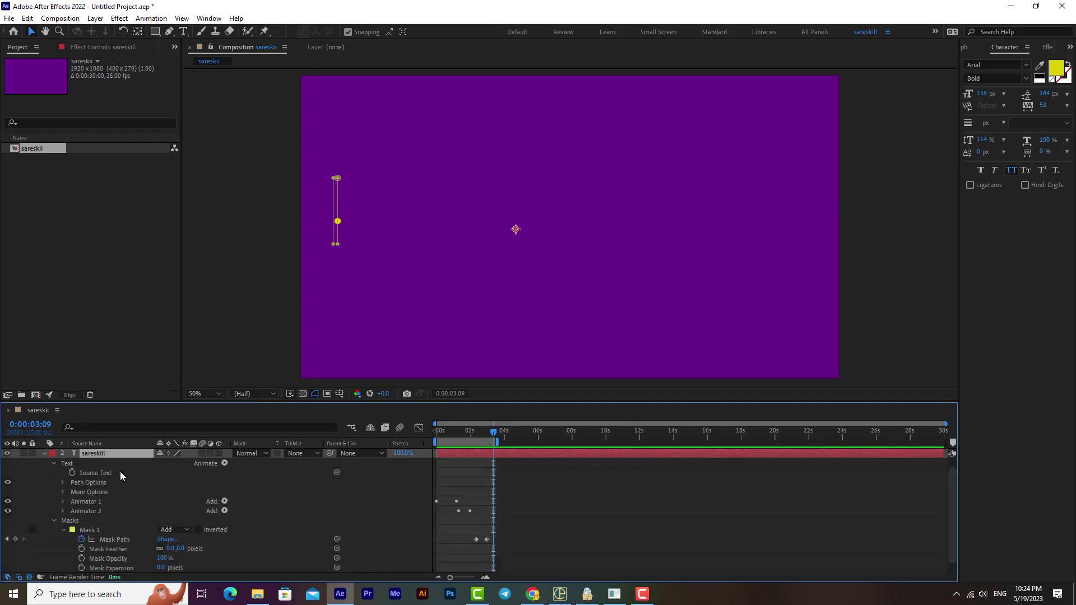
{"action": "left_click", "coordinate": [223, 463]}
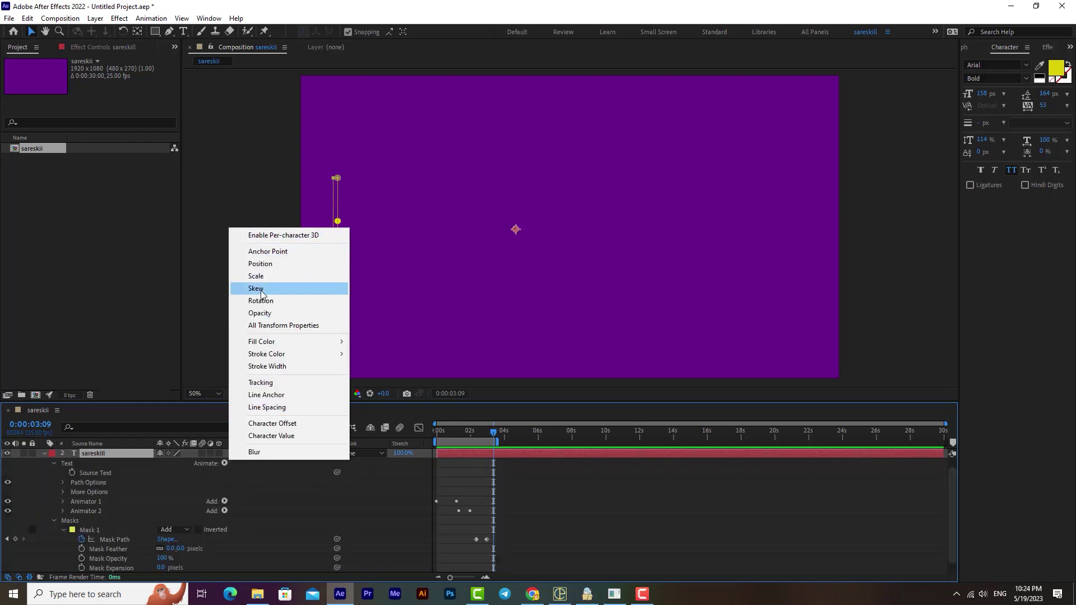